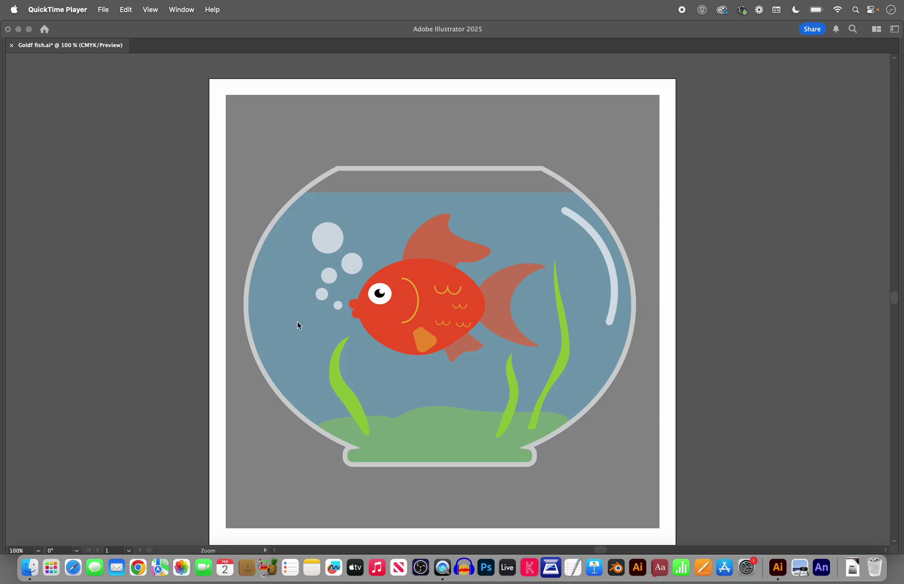
Switch to Adobe Illustrator and create a new print document with inches as the unit, 7 in wide and 7 in high
left_click(172, 11)
left_click(103, 9)
left_click(103, 9)
left_click(87, 90)
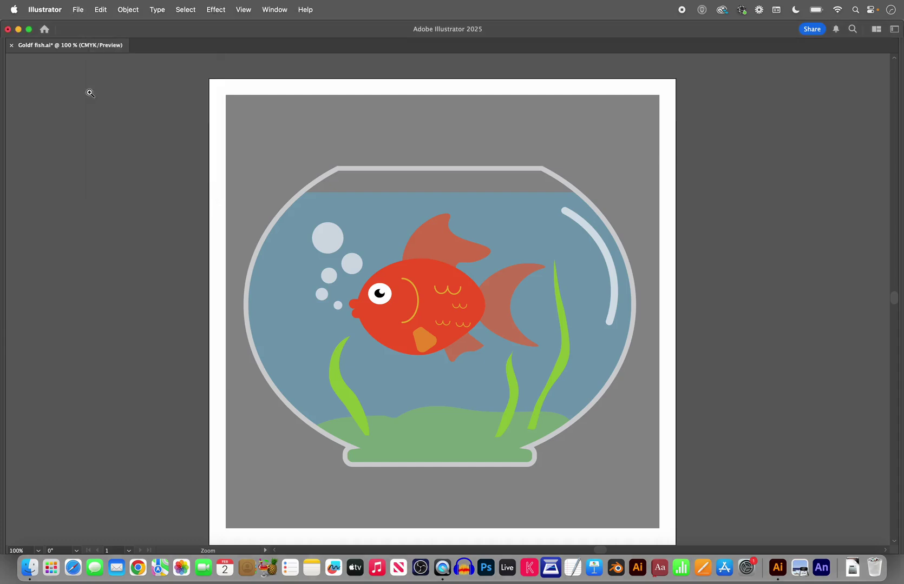
left_click(79, 9)
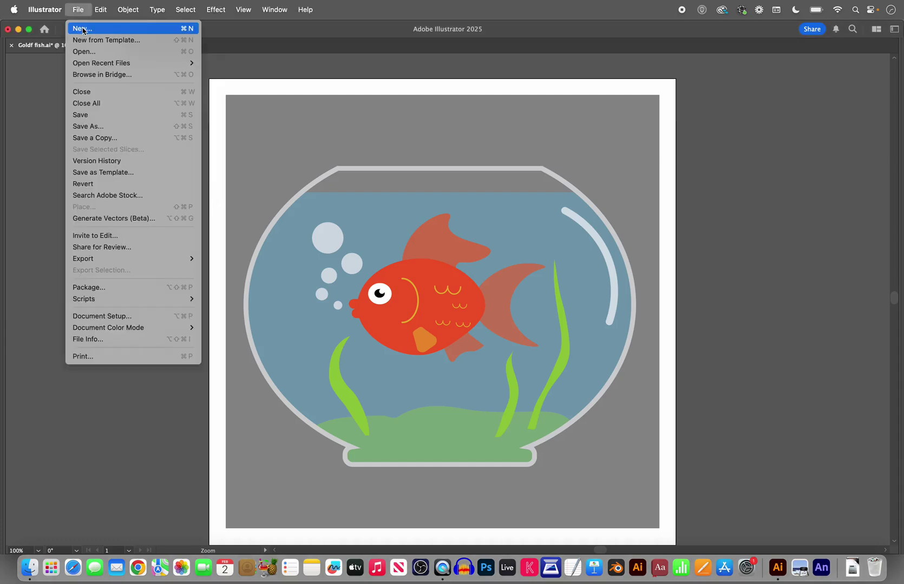
left_click(83, 31)
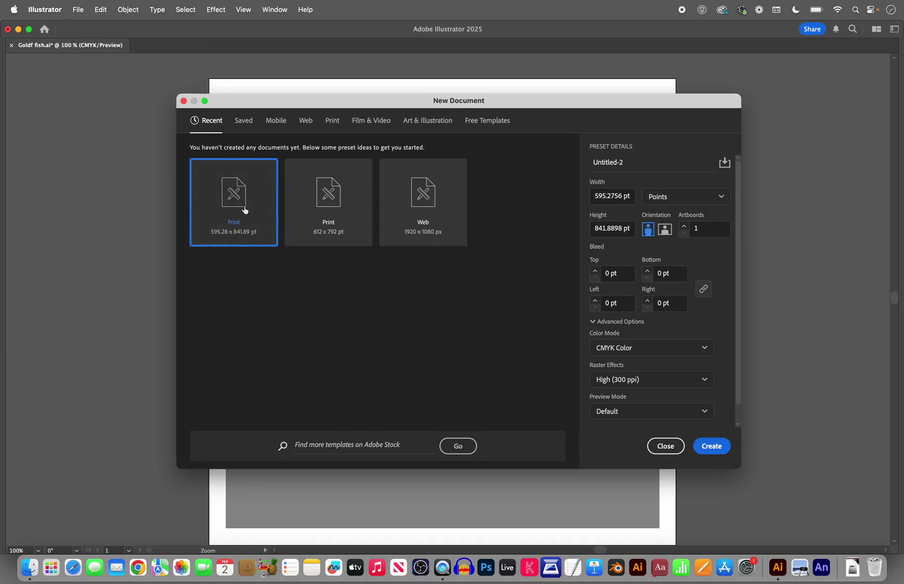
left_click(658, 200)
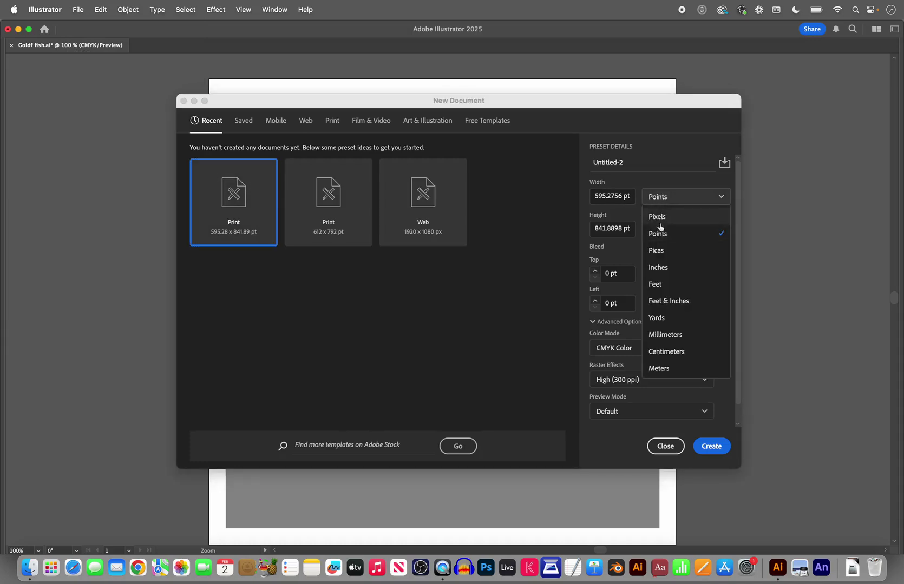
left_click(654, 268)
left_click_drag(626, 195, 577, 194)
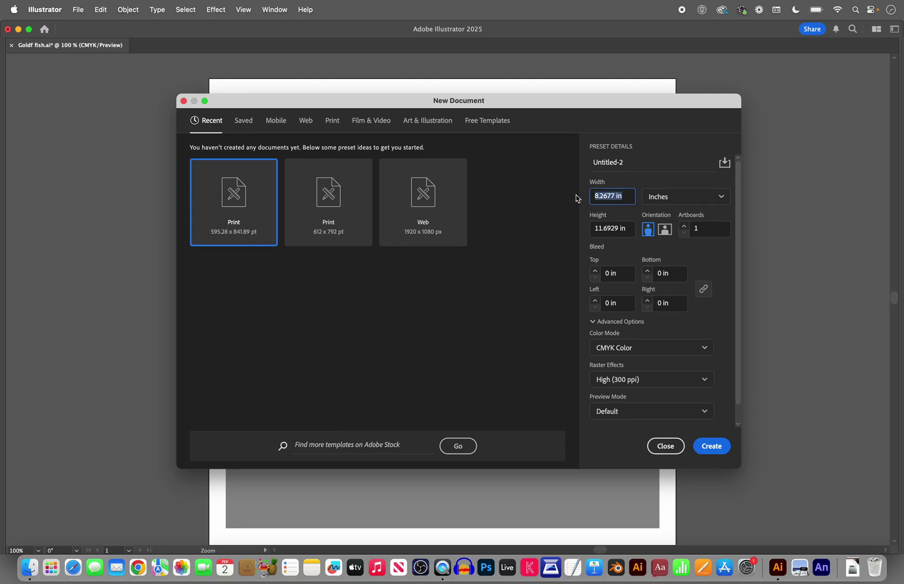
type("7")
left_click_drag(627, 231, 571, 226)
type("7")
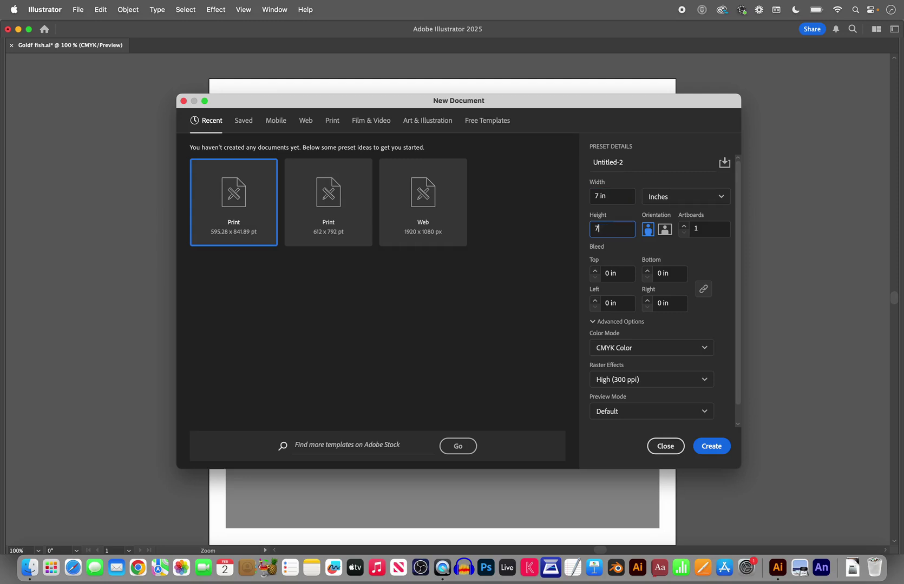
left_click(705, 447)
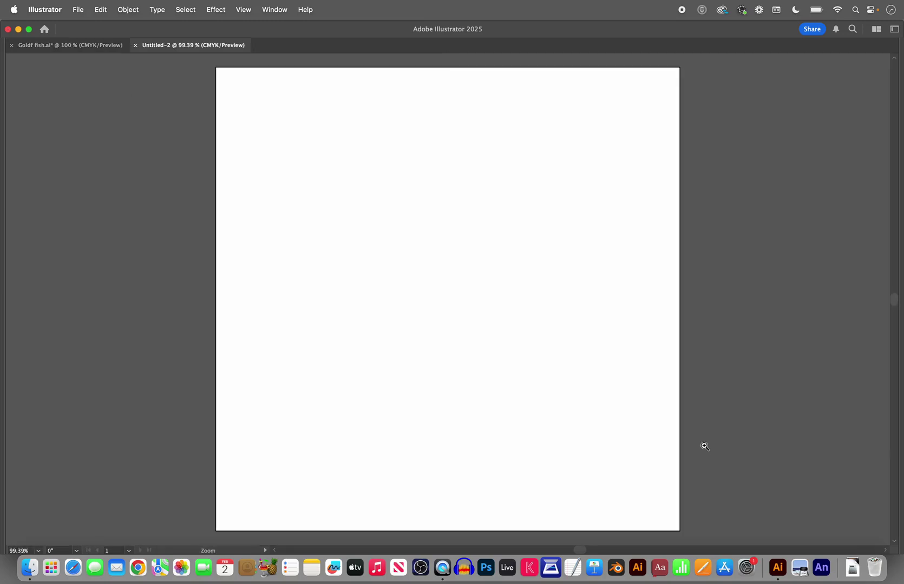
Show the Advanced toolbar in the new document and place it beside the artboard's left edge
left_click(53, 48)
left_click(150, 48)
left_click(280, 12)
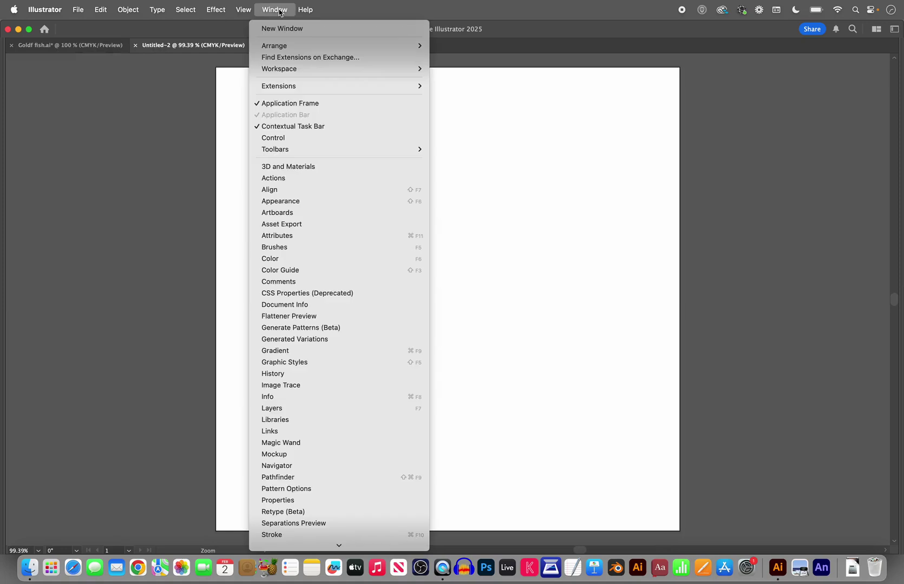
mouse_move(273, 150)
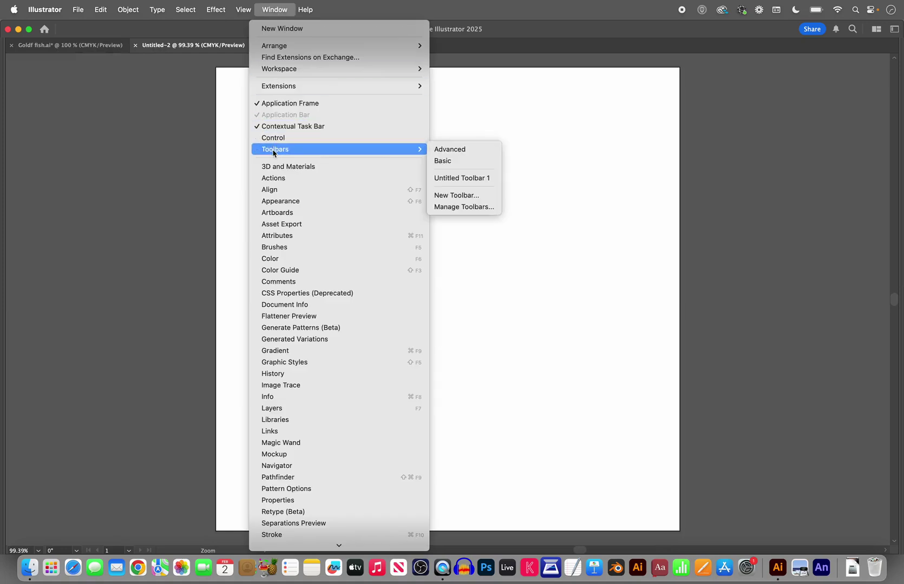
left_click(445, 154)
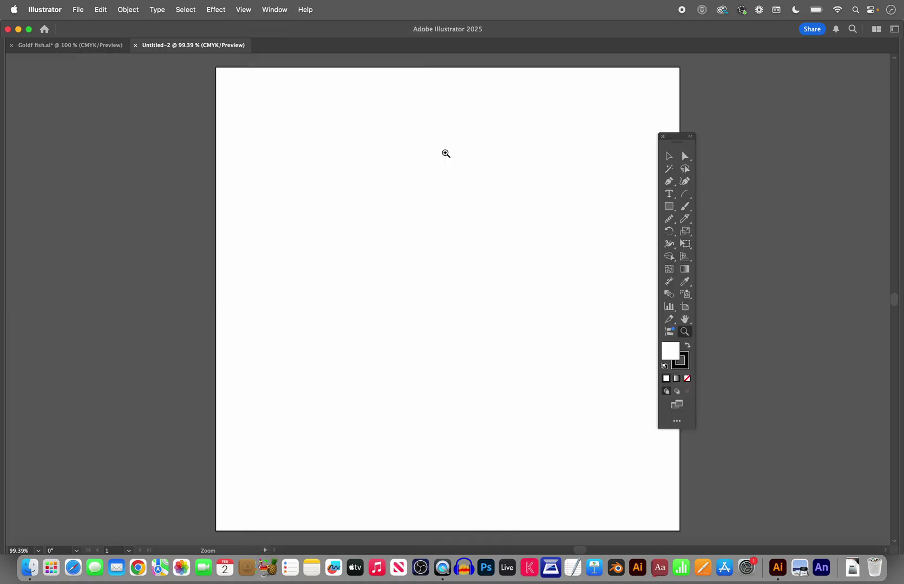
left_click_drag(656, 136, 167, 123)
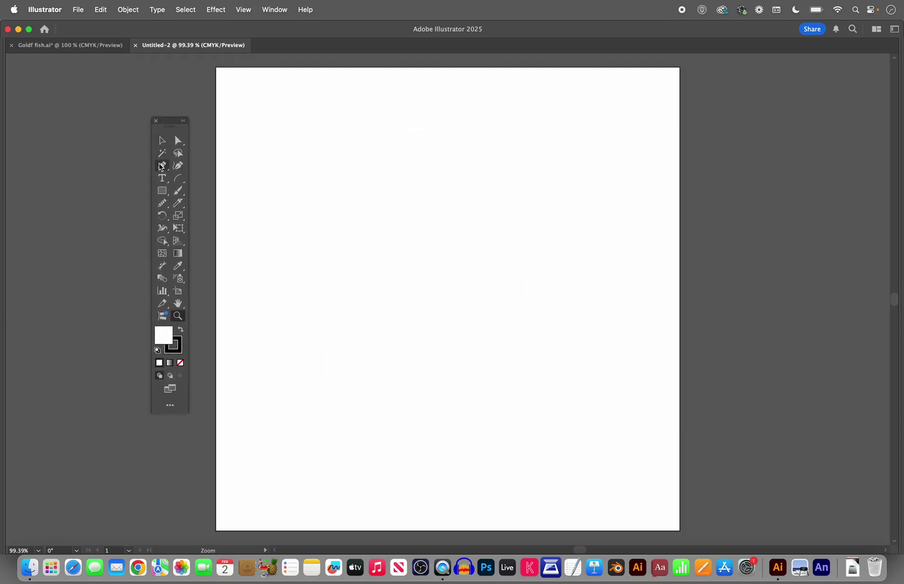
Draw a horizontal ellipse in the middle of the artboard, about half the artboard's width, for the fish's body
left_click(162, 192)
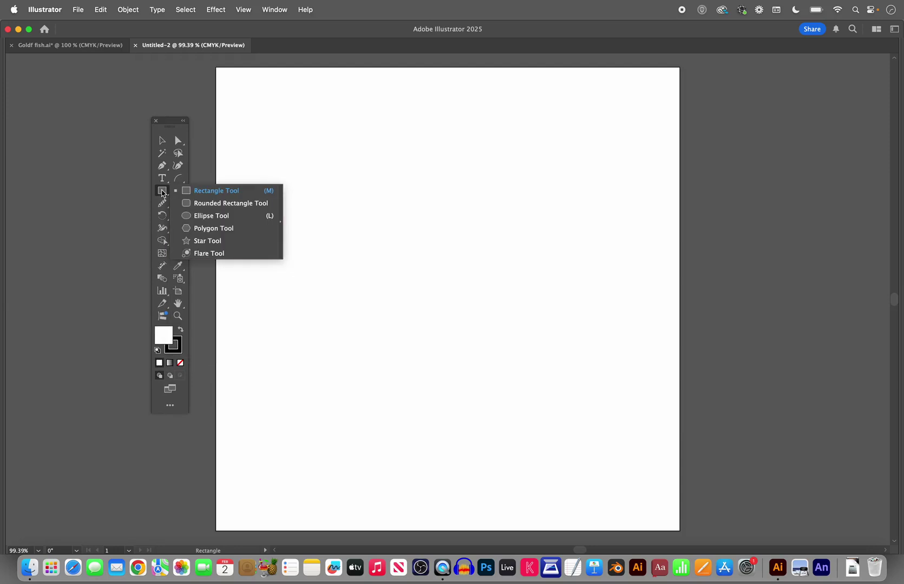
left_click(208, 216)
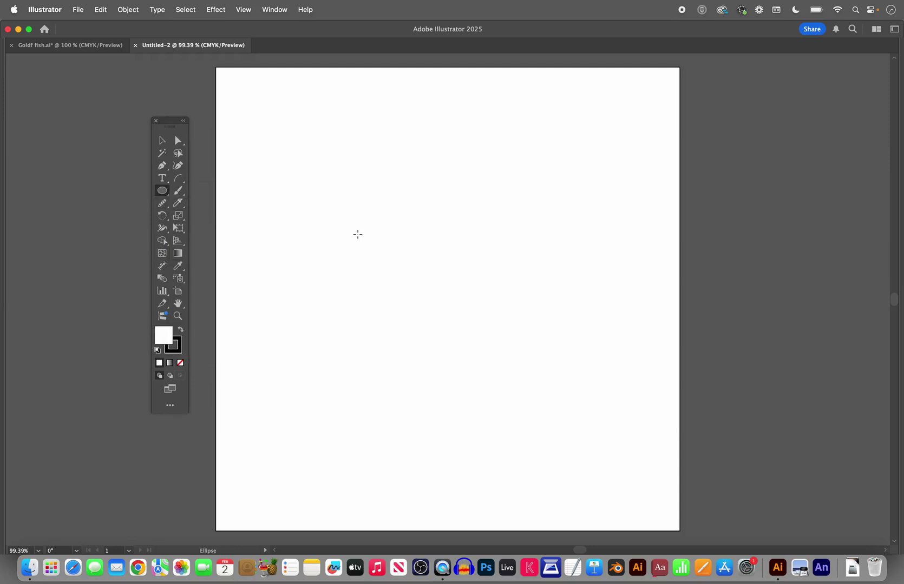
left_click_drag(329, 199, 561, 376)
Try sampling the red of the fish's body in the Goldf fish.ai document with the Eyedropper, and return to the new document
left_click(65, 45)
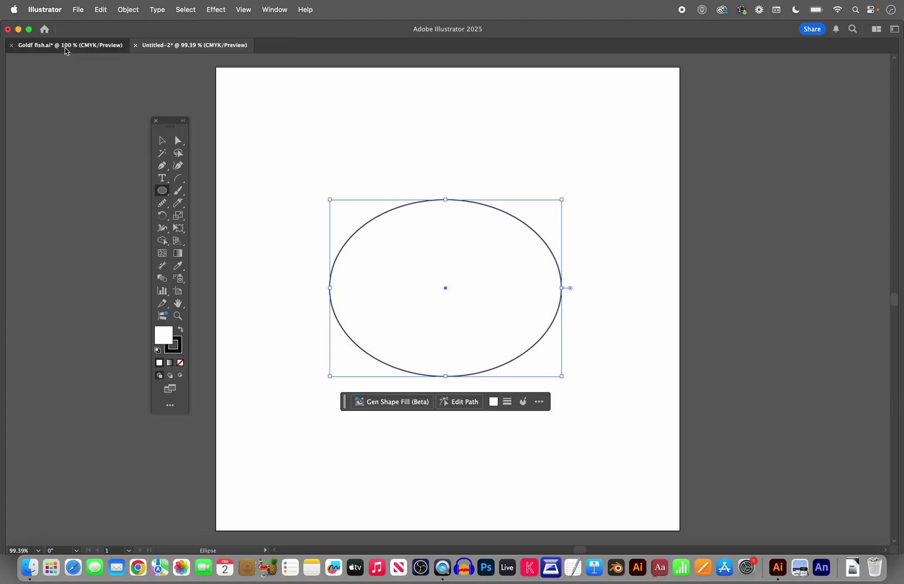
left_click(177, 267)
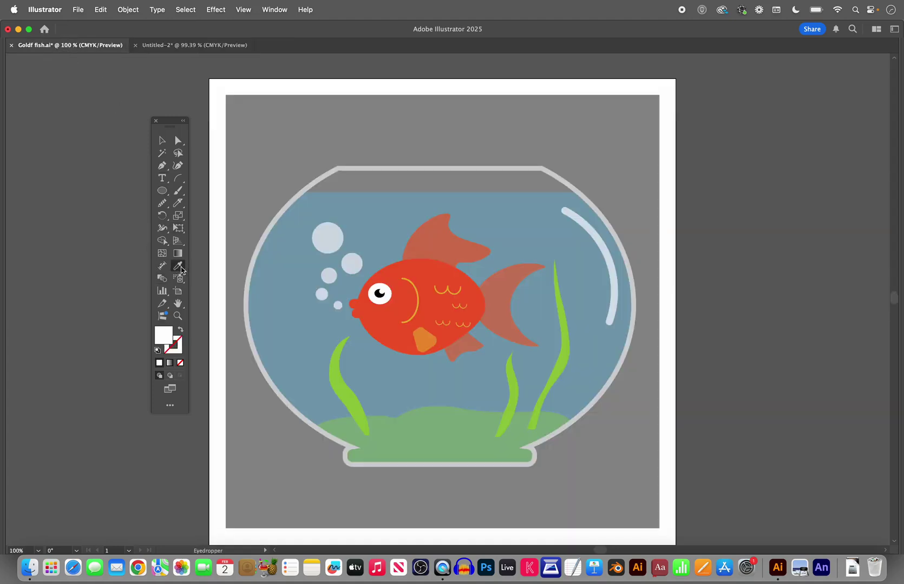
left_click(408, 302)
left_click(158, 46)
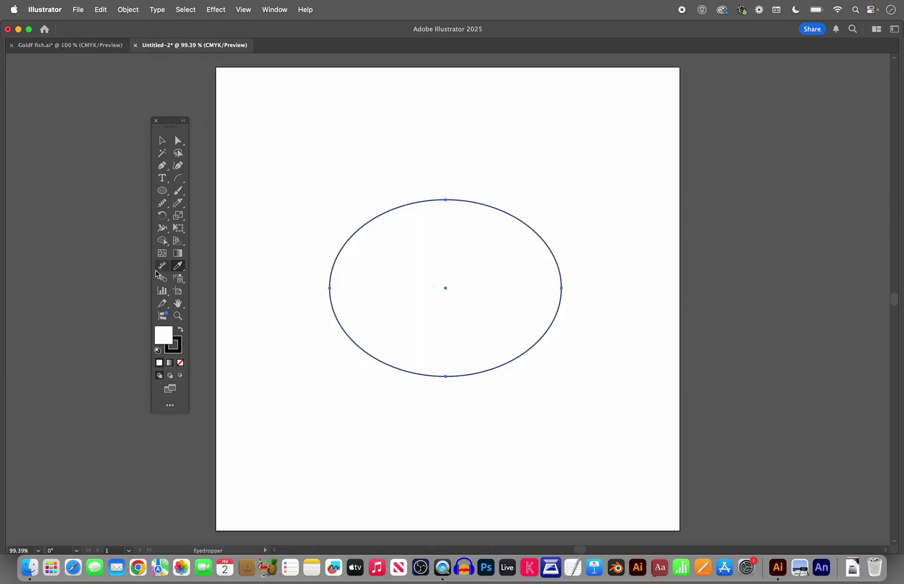
Set the ellipse's fill to the brown colour AA7013
double_click(160, 342)
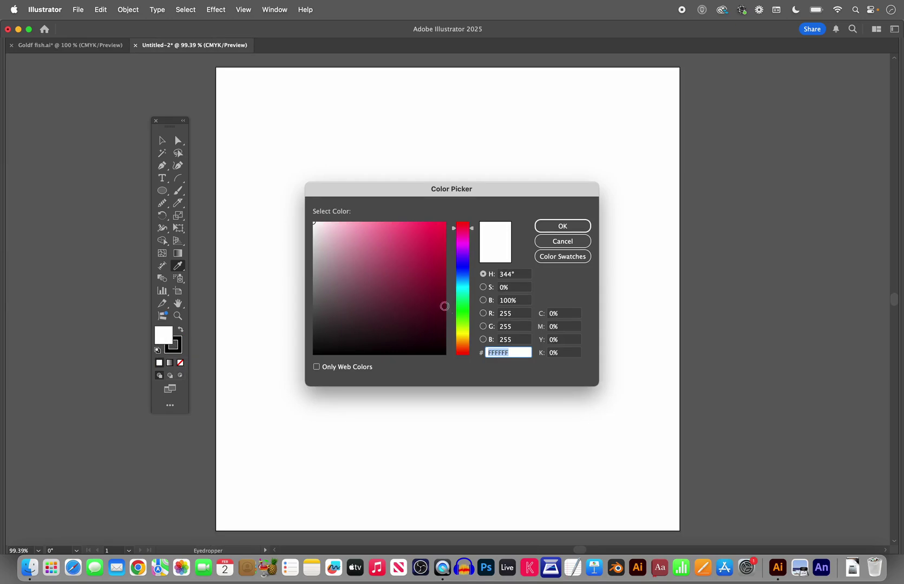
mouse_move(464, 342)
left_mouse_down()
mouse_move(463, 335)
mouse_move(463, 343)
left_mouse_up()
left_click_drag(378, 232, 441, 228)
left_click_drag(425, 266, 431, 266)
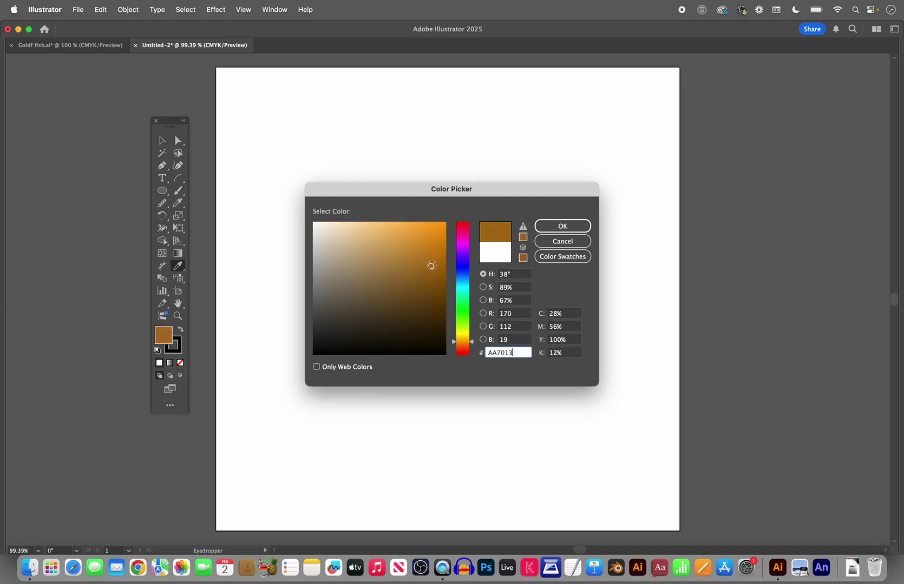
left_click(577, 231)
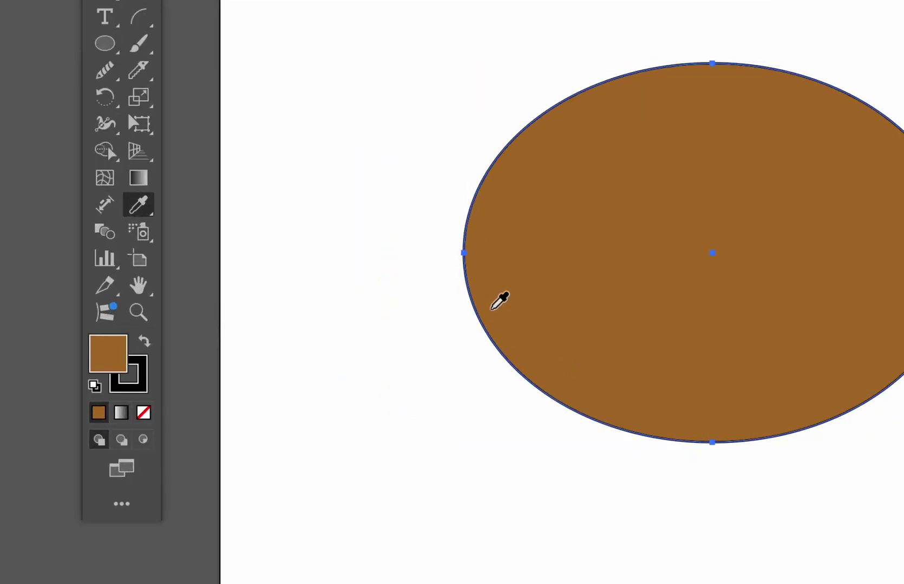
Swap the ellipse's fill and stroke colours back and forth once, and set the stroke to None
left_click(142, 386)
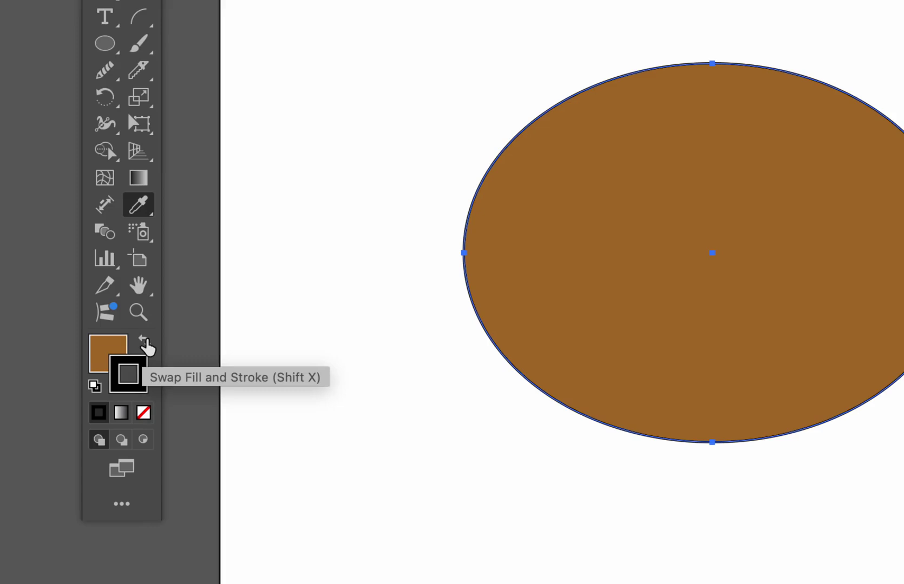
left_click(144, 341)
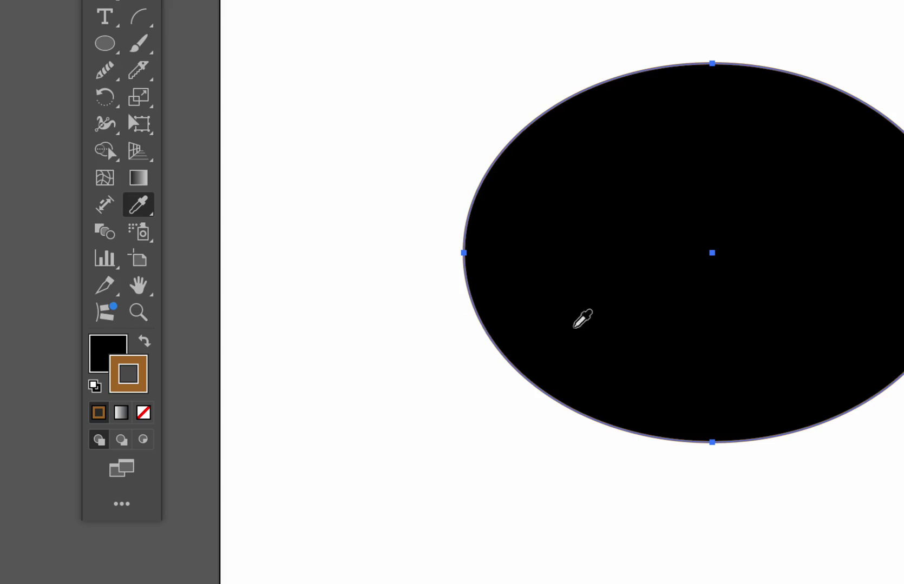
left_click(143, 344)
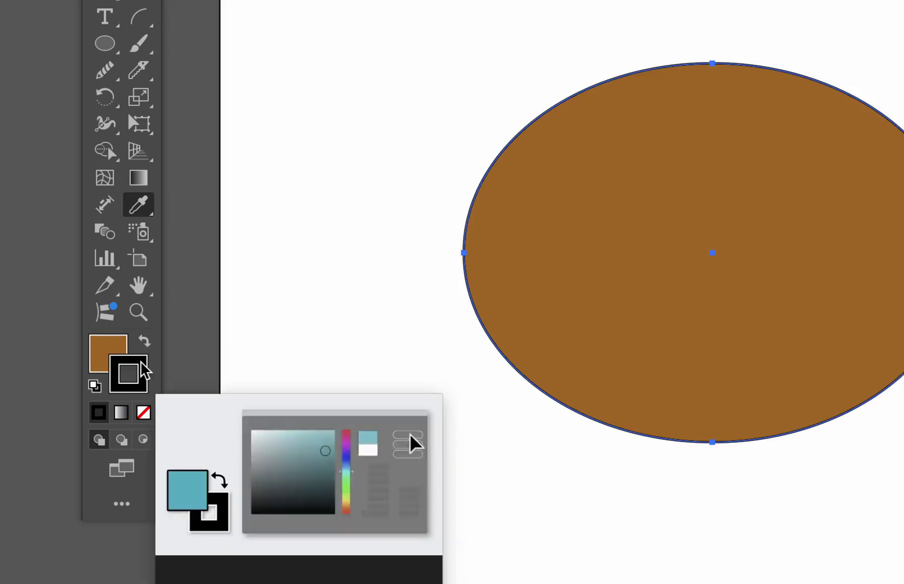
left_click(141, 413)
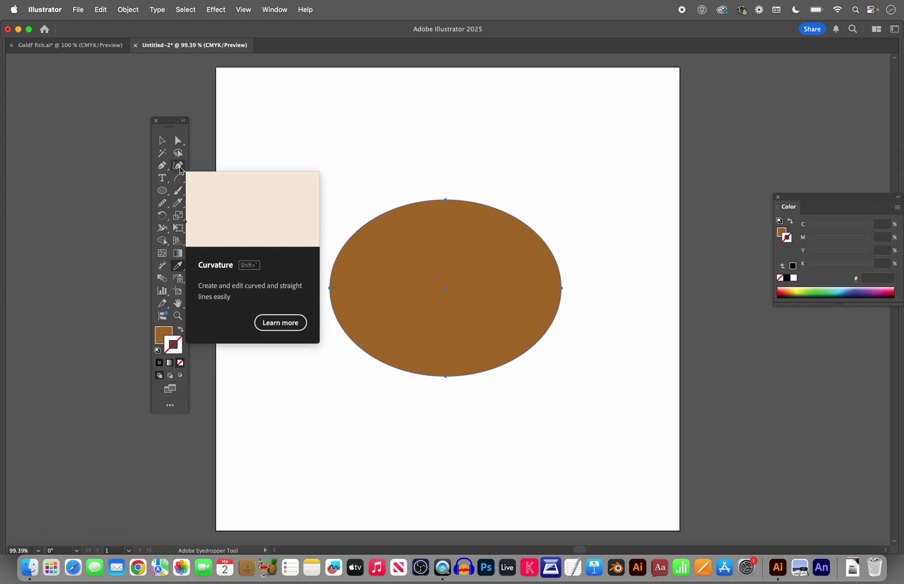
Taper the ellipse's right half with the Curvature tool by pulling in added points above and below, and shift the top point left
left_click(178, 167)
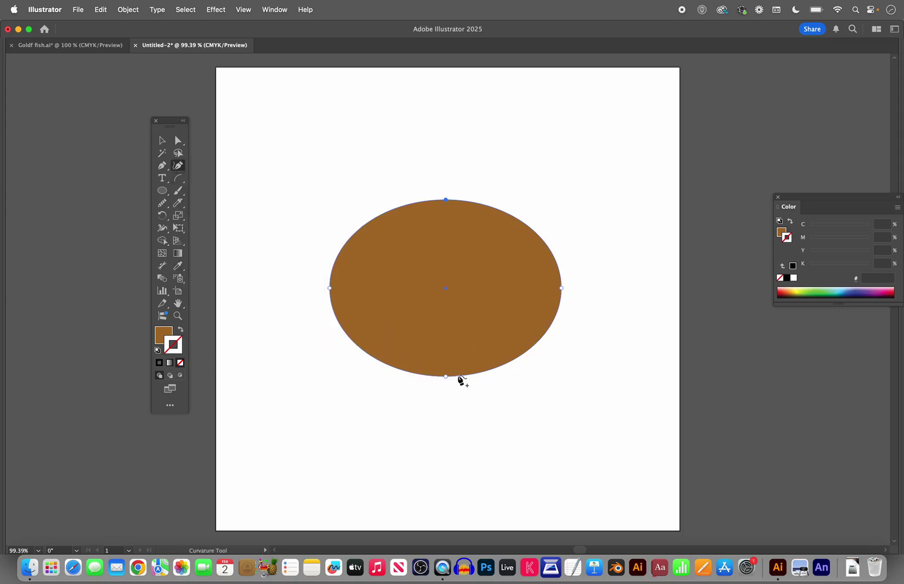
left_click(505, 365)
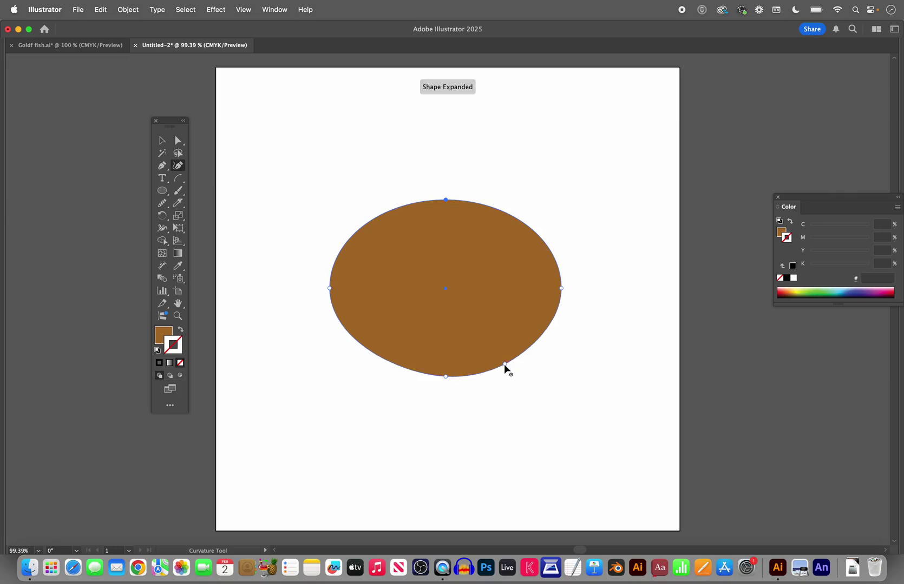
left_click_drag(504, 364, 509, 340)
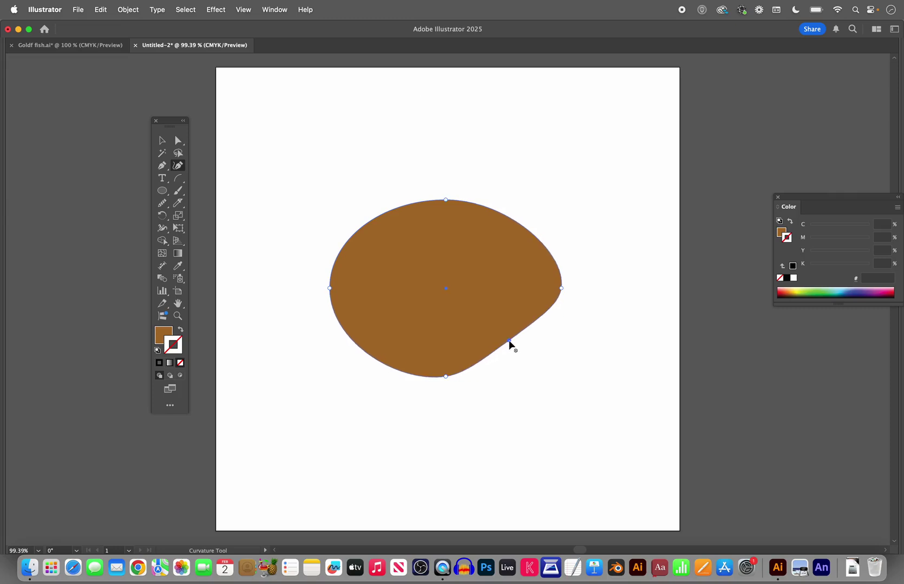
left_click_drag(446, 201, 411, 194)
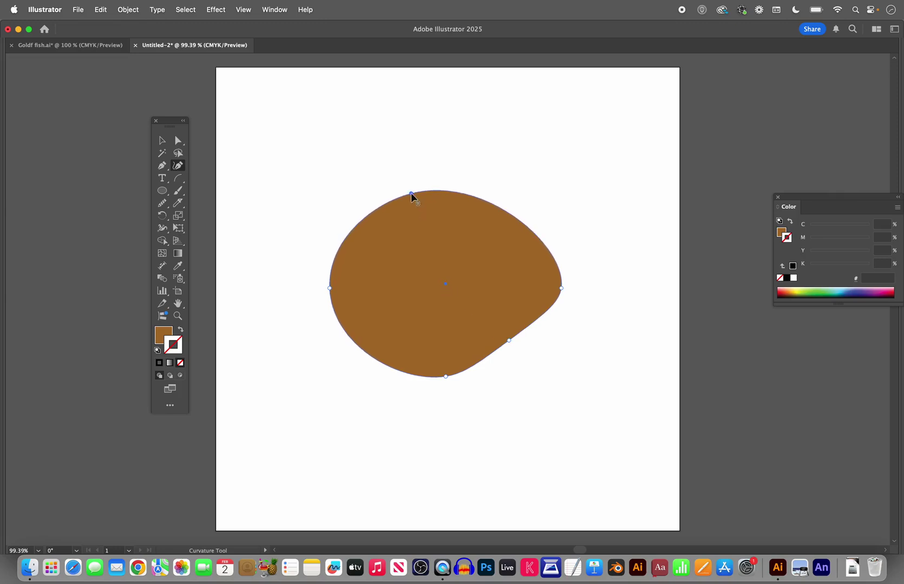
left_click(525, 225)
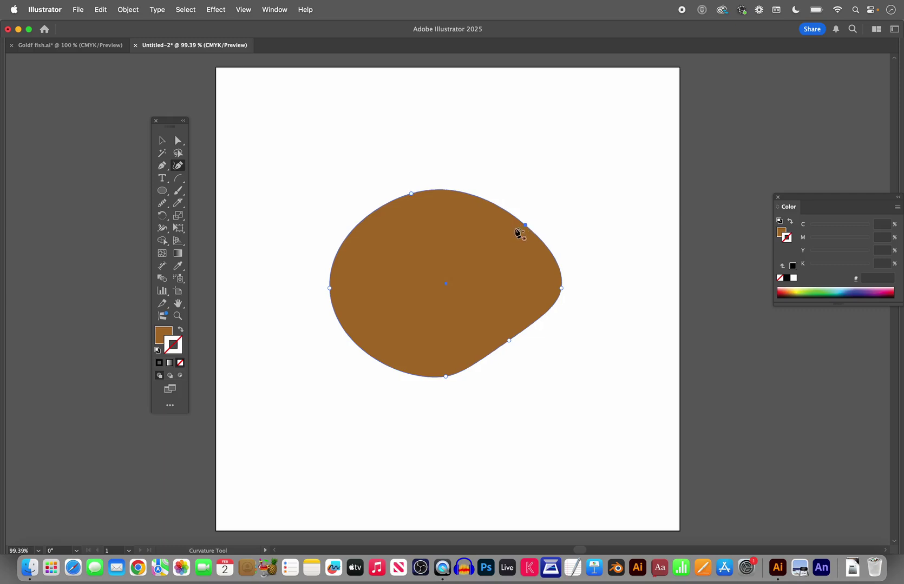
left_click_drag(526, 226, 512, 242)
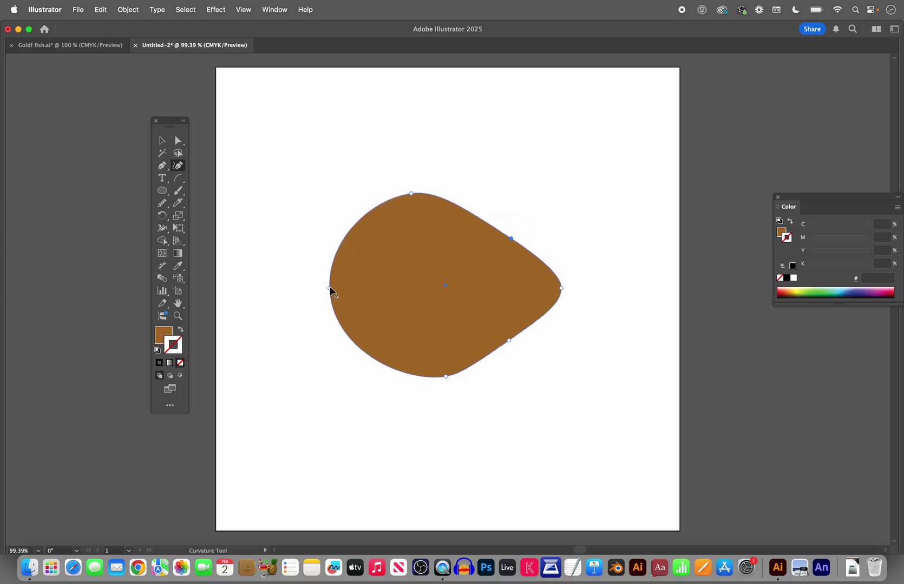
Extend the body's left end outward, narrow it with inward-pulled points above and below, and deselect the shape
left_click_drag(330, 288, 303, 290)
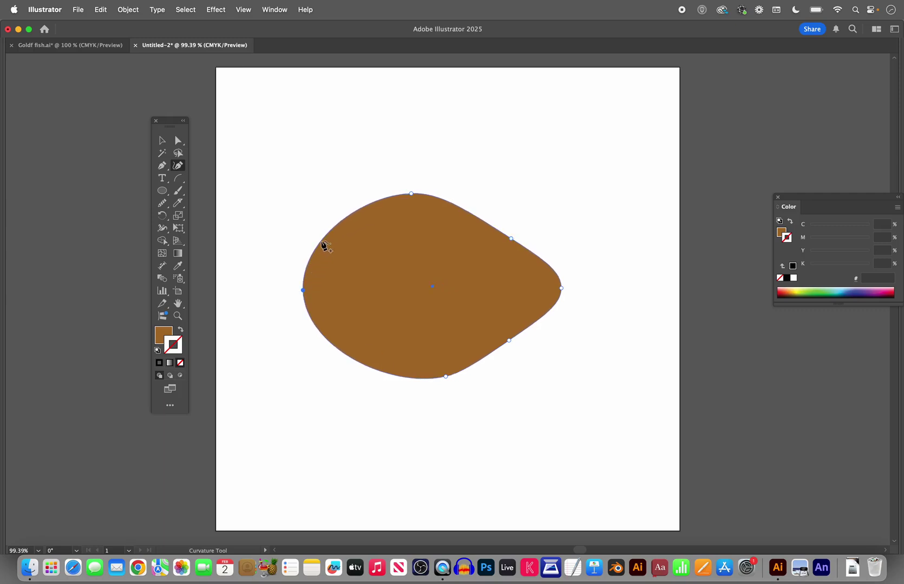
left_click_drag(322, 244, 335, 247)
left_click_drag(347, 354, 355, 350)
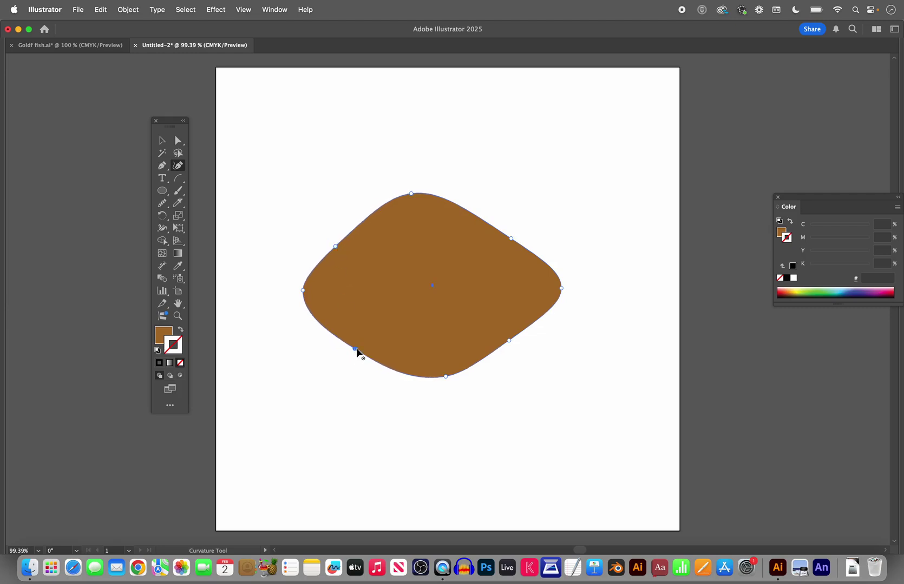
left_click(162, 140)
left_click(261, 187)
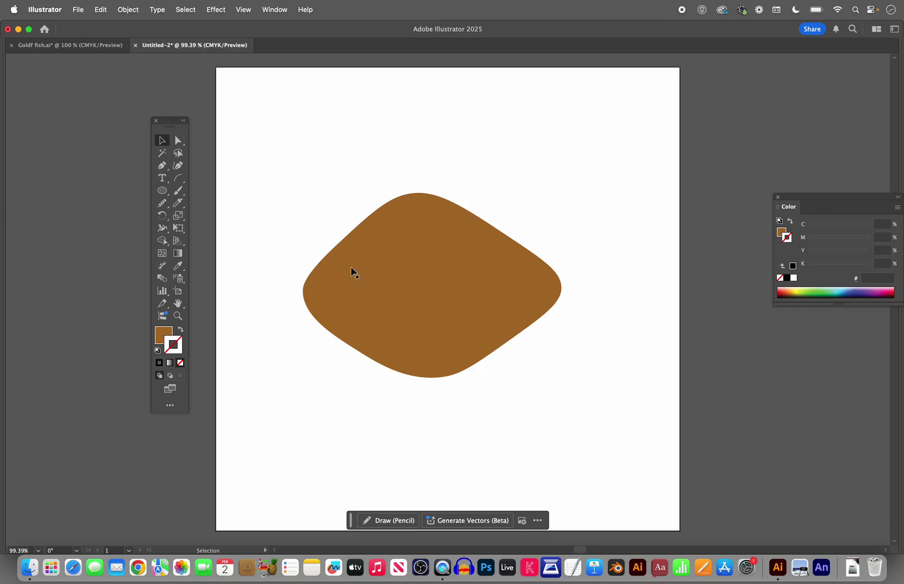
Draw a small circle with the Ellipse tool, filled white FFFFFF, on the left part of the fish's body as the eye
left_click(162, 191)
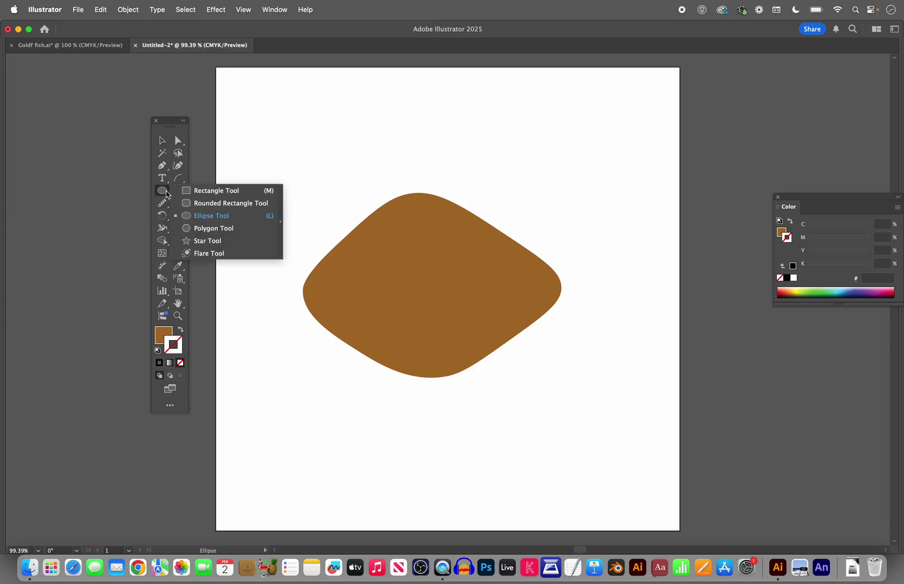
left_click(188, 217)
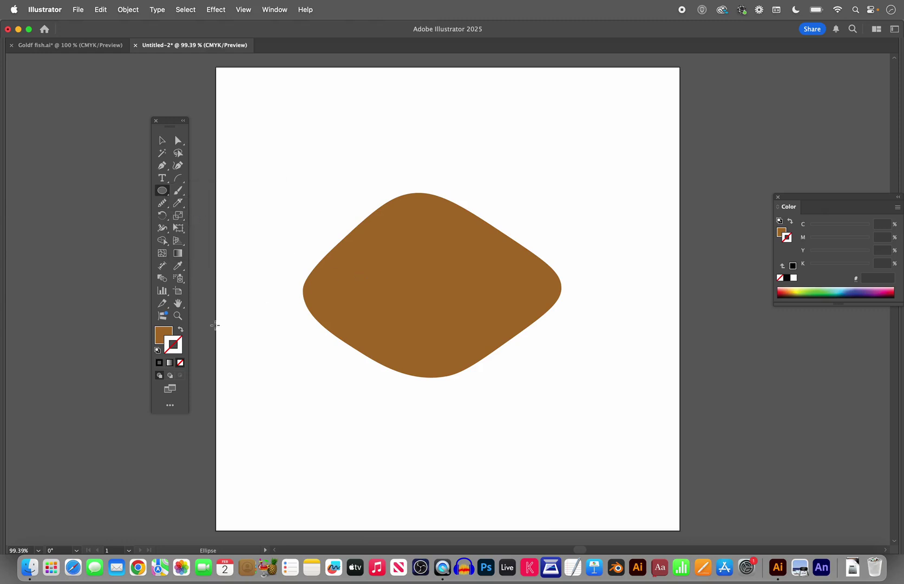
left_click(164, 335)
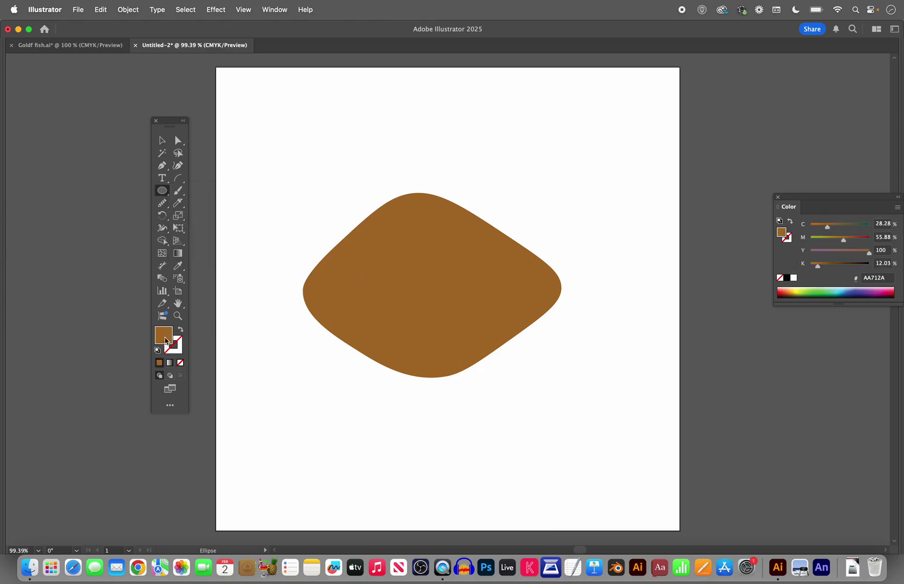
left_click(794, 279)
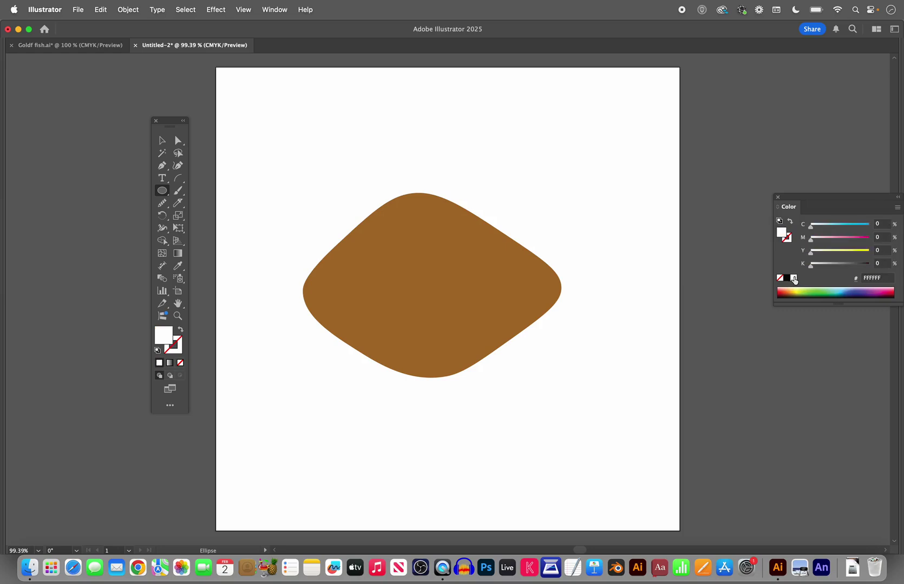
mouse_move(346, 262)
left_mouse_down()
mouse_move(376, 297)
mouse_move(392, 295)
mouse_move(388, 302)
mouse_move(373, 283)
mouse_move(376, 296)
left_mouse_up()
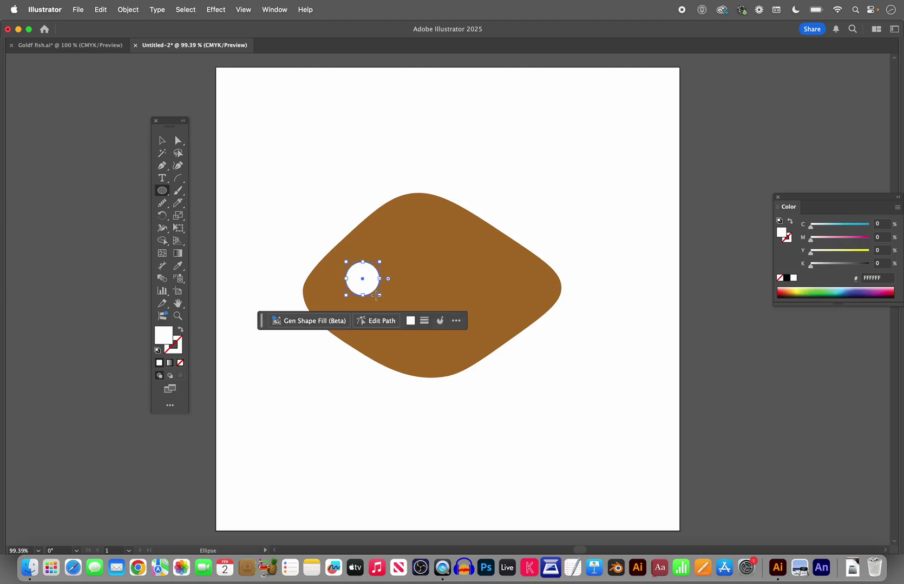
Make a smaller copy of the white eye circle just right of it and fill the copy black
key("v")
left_click(258, 198)
left_click(362, 288)
left_click_drag(362, 289, 408, 277)
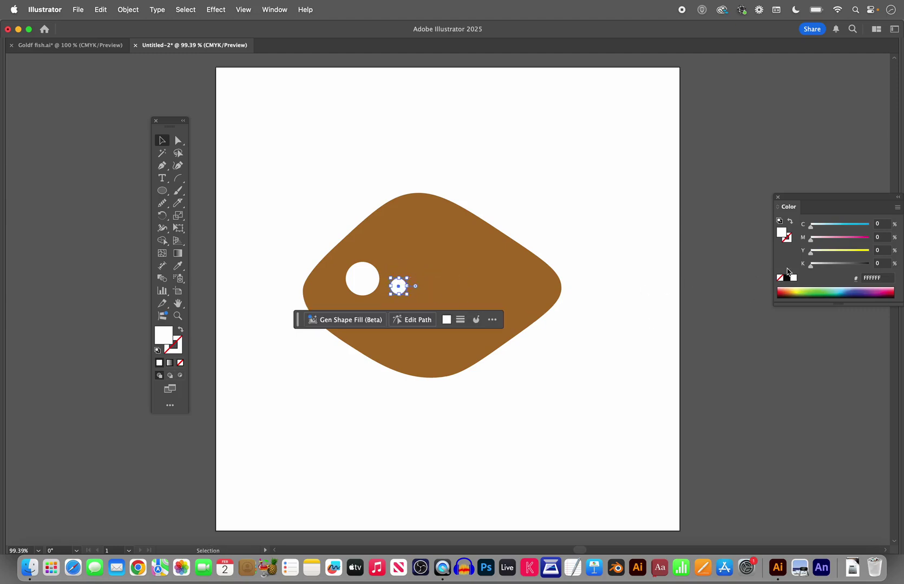
left_click_drag(794, 197, 639, 197)
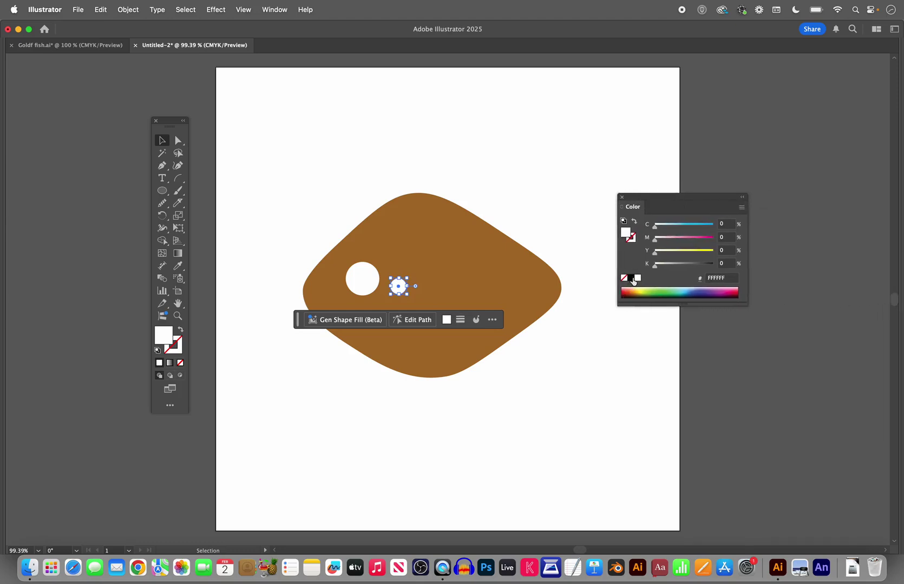
left_click(632, 279)
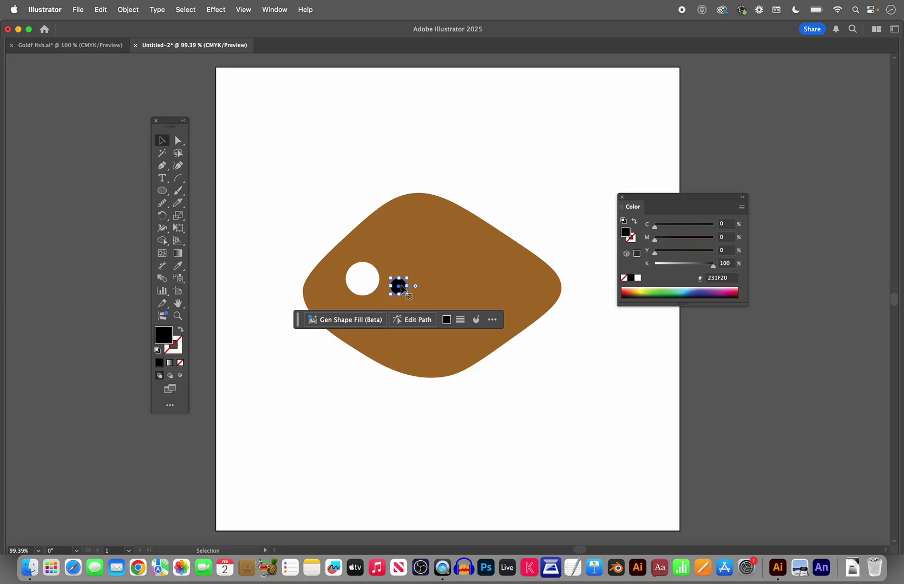
Nudge the black pupil left and up until it sits inside the white eye, slightly left of centre, and deselect it
key("shift+Left")
key("shift+Left")
key("shift+Left")
key("shift+Left")
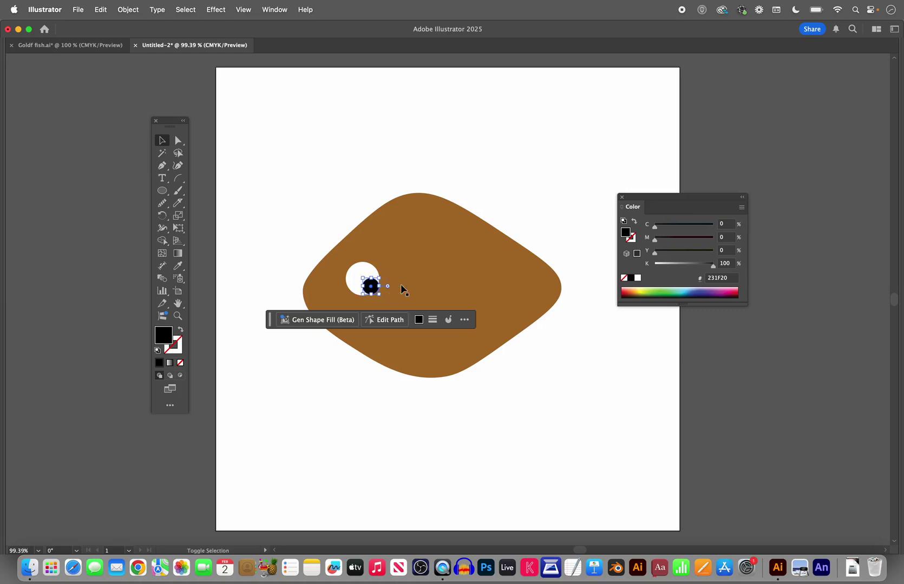
key("shift+Up")
key("Left")
key("Left")
key("Left")
key("Left")
key("Left")
key("Left")
key("Left")
key("Left")
key("Left")
key("Left")
key("Left")
key("Left")
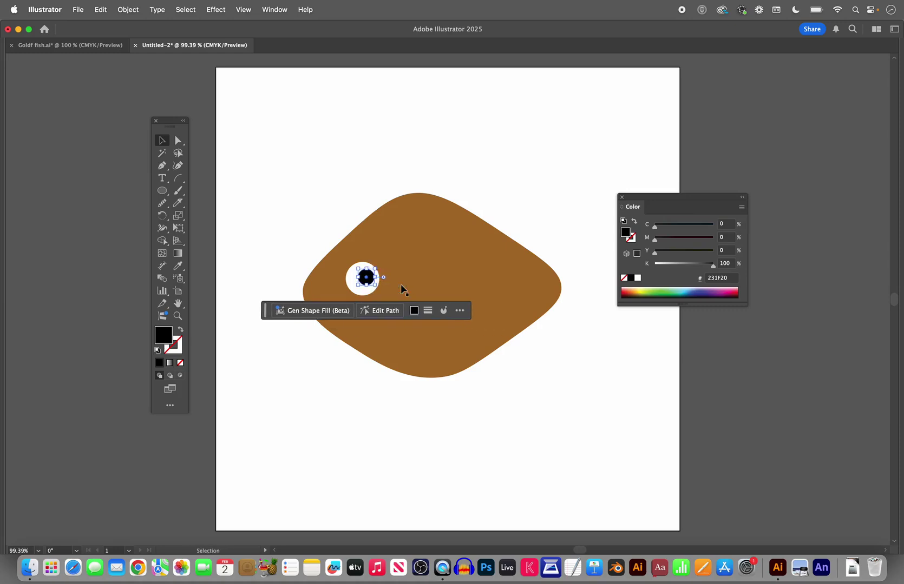
key("Left")
key("Left")
key("Left")
key("Left")
key("Left")
key("Left")
key("Left")
key("Left")
key("Left")
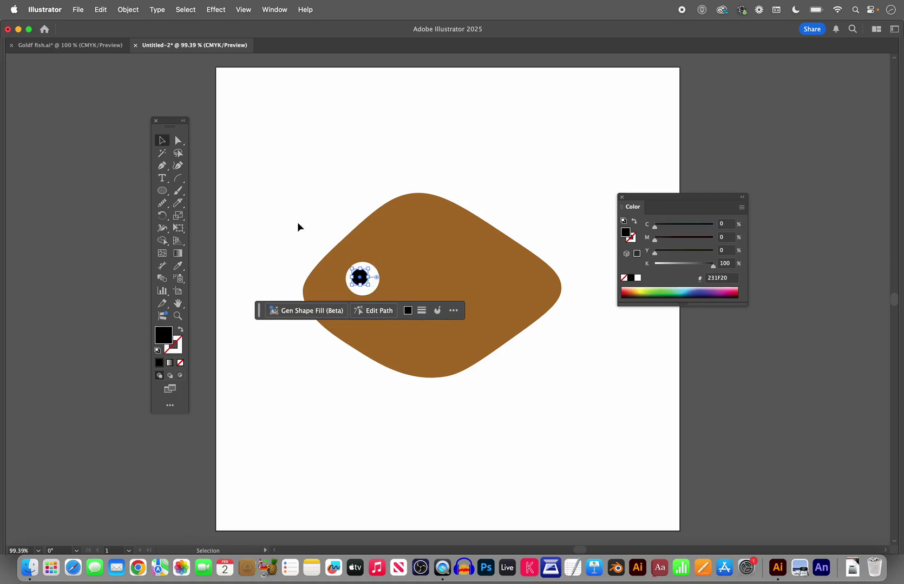
left_click(291, 217)
Duplicate the black pupil up and to the right of the eye and fill the copy white FFFFFF
left_click(360, 280)
left_click_drag(360, 279, 385, 253)
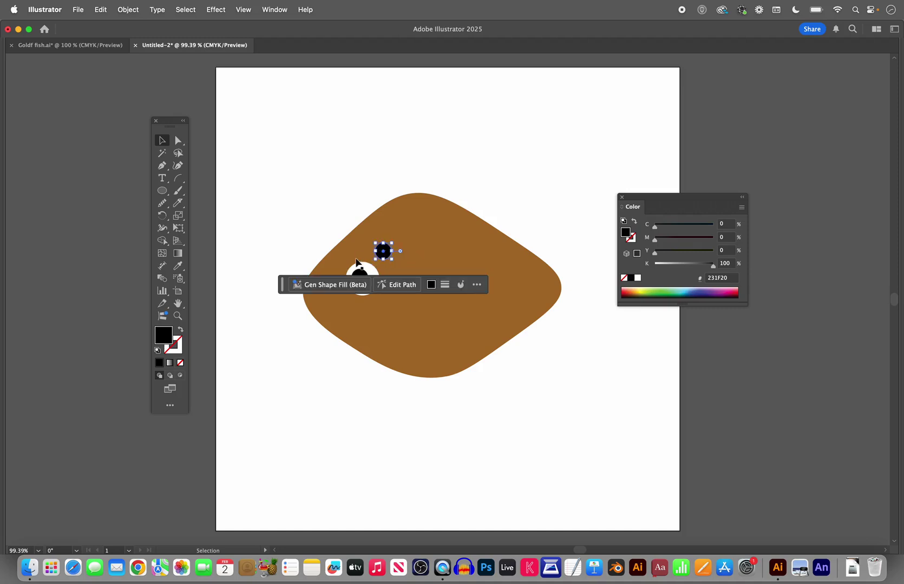
left_click(638, 278)
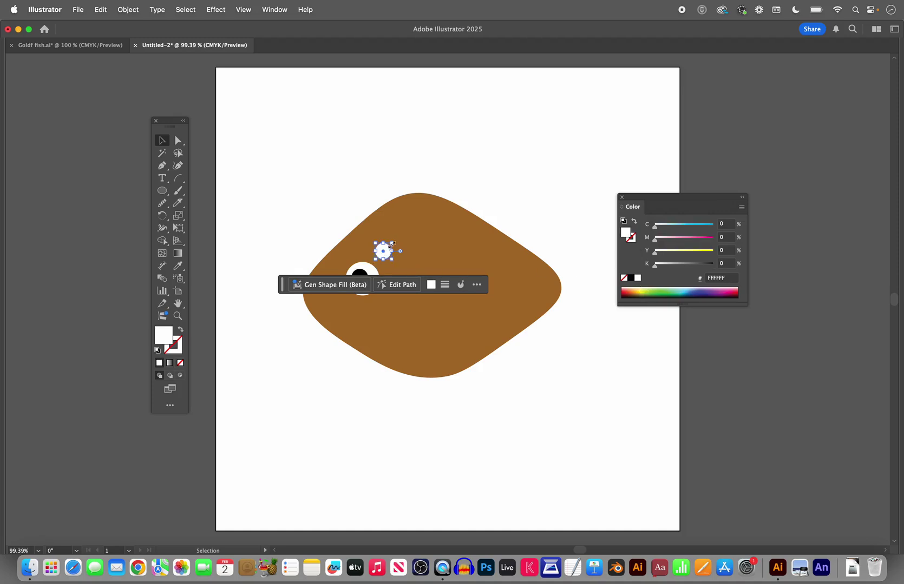
Scale the white copy down to about half its size and place it over the pupil's upper-right edge as a highlight
left_click(180, 318)
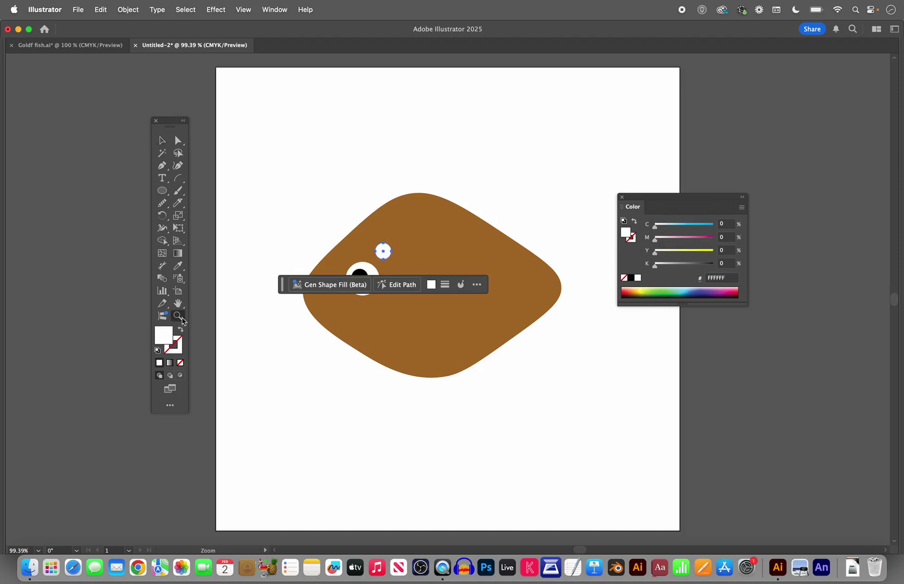
left_click(386, 253)
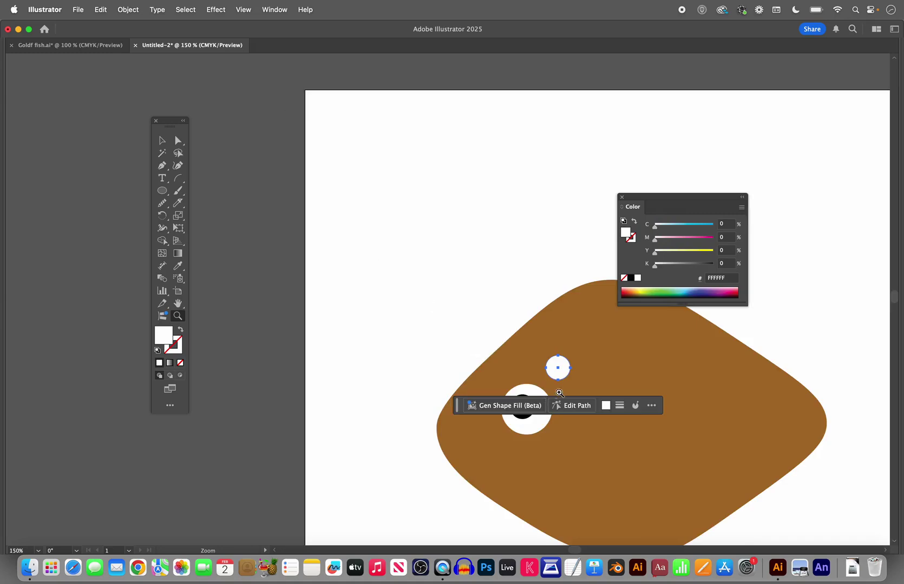
left_click(557, 396)
left_click(444, 301)
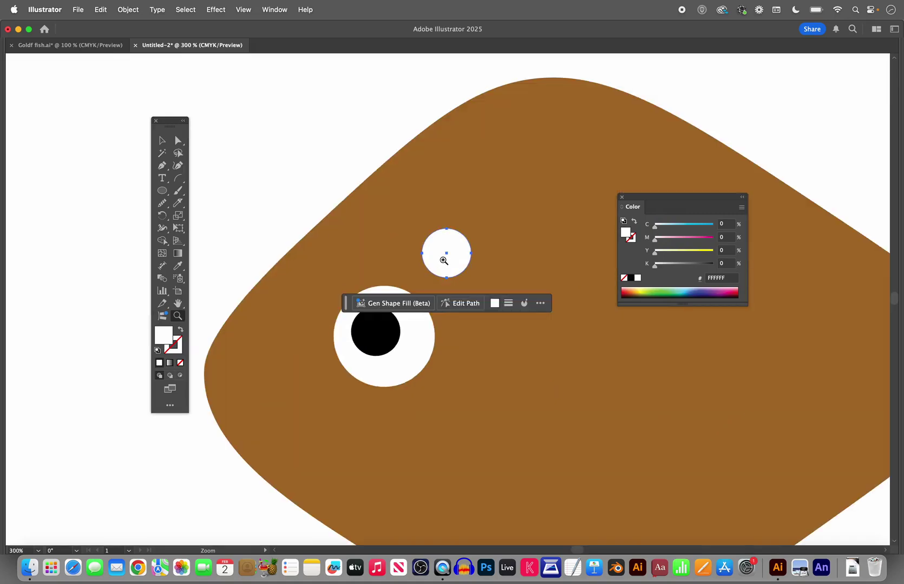
left_click(161, 140)
left_click_drag(472, 229, 442, 253)
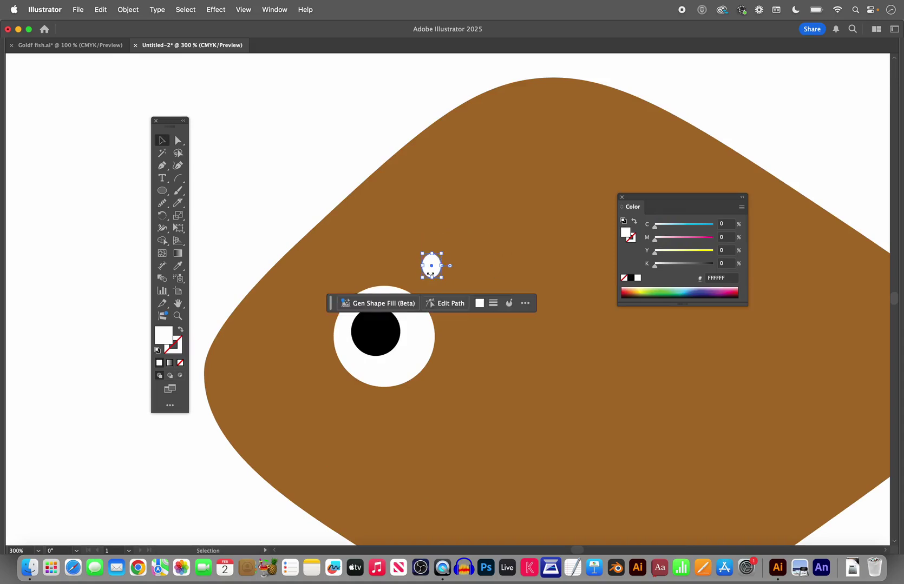
key("super+z")
left_click_drag(472, 229, 393, 323)
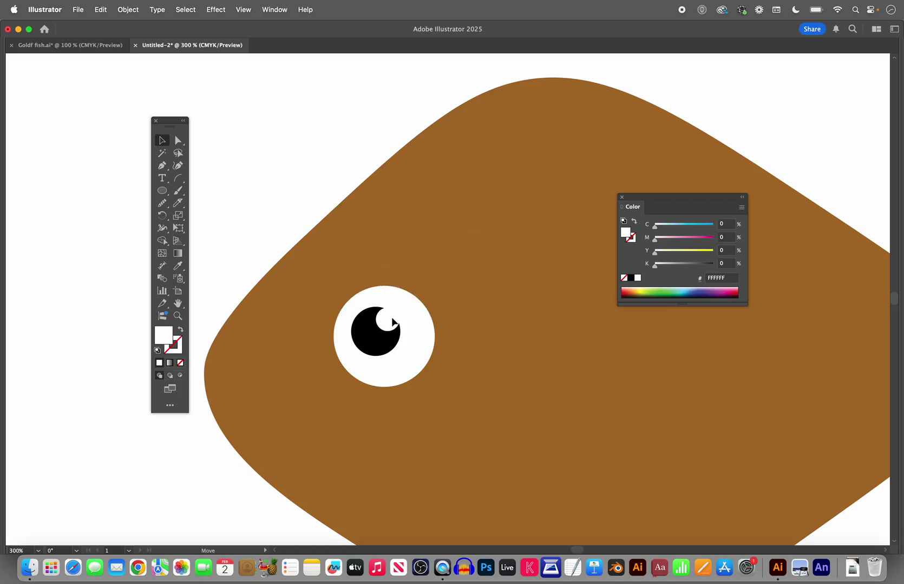
left_click(285, 189)
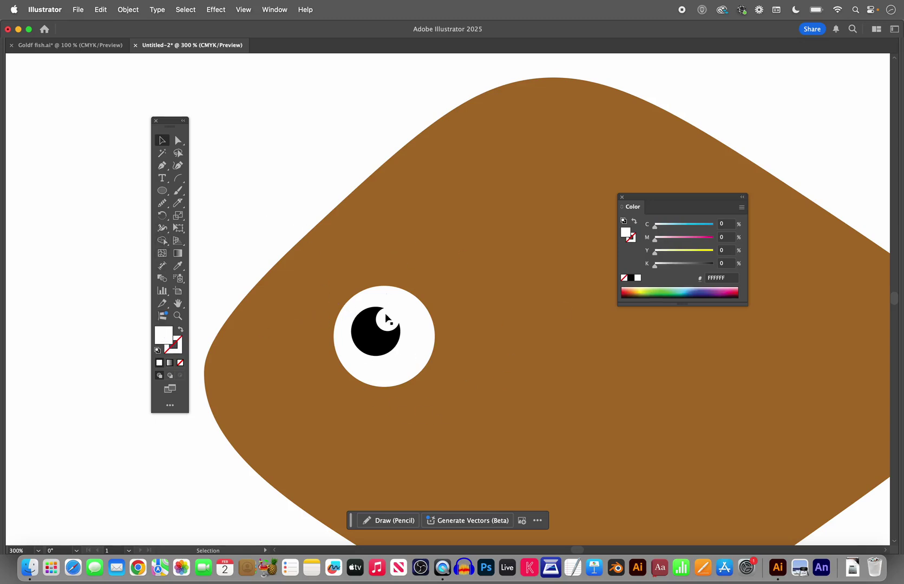
Draw a rounded rectangle filled with blue 214098 overlapping the body's upper-left edge, and deselect it
left_click(700, 290)
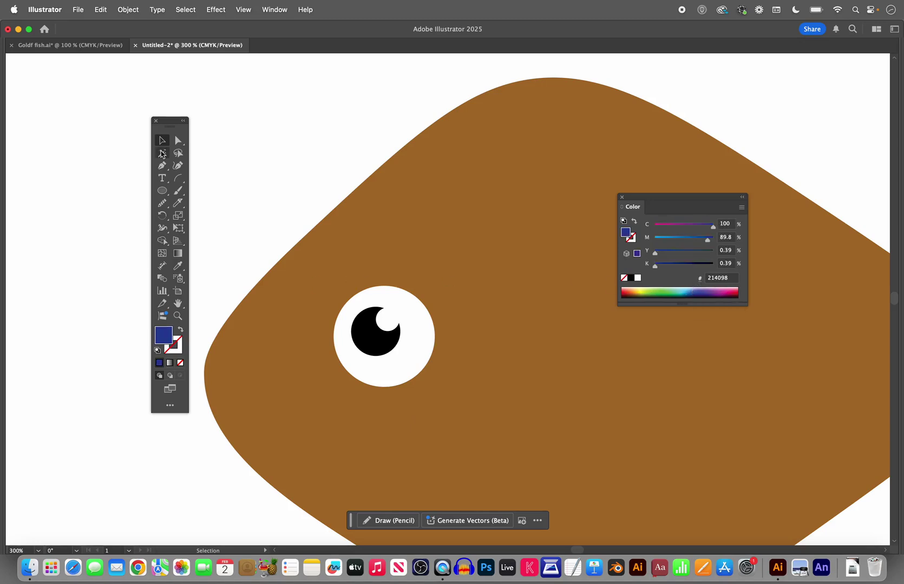
left_click_drag(160, 191, 191, 203)
left_click_drag(276, 111, 433, 227)
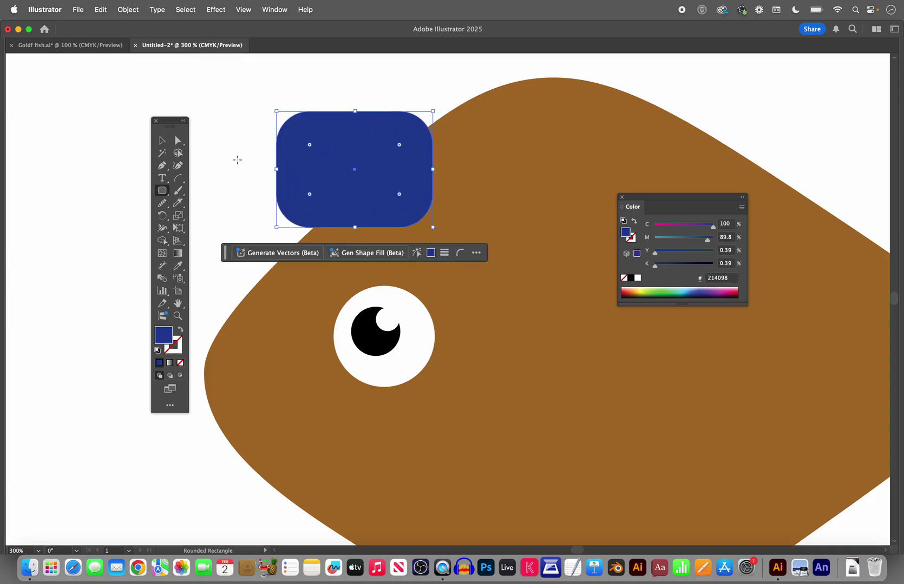
left_click(161, 140)
left_click(237, 153)
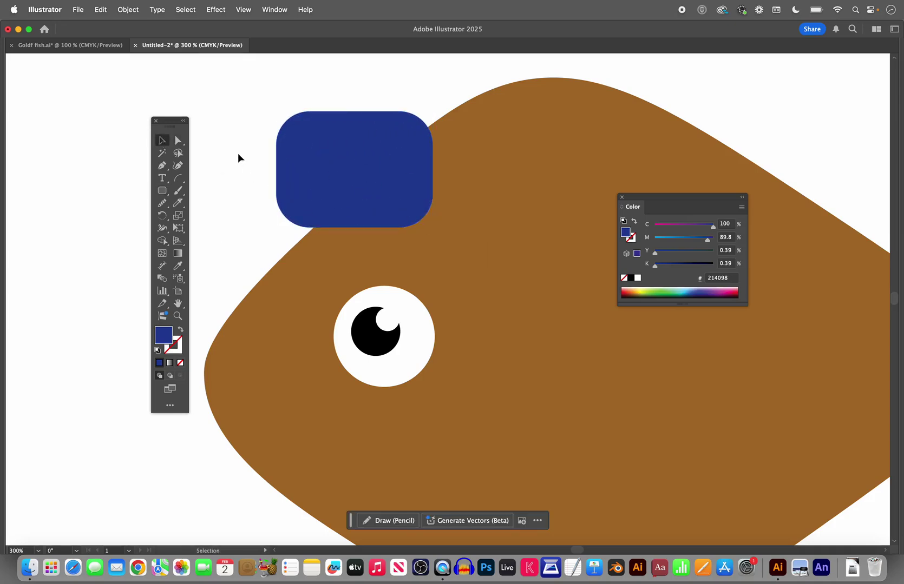
Send the blue rounded rectangle to the back, behind the fish's body, and delete it
left_click(319, 175)
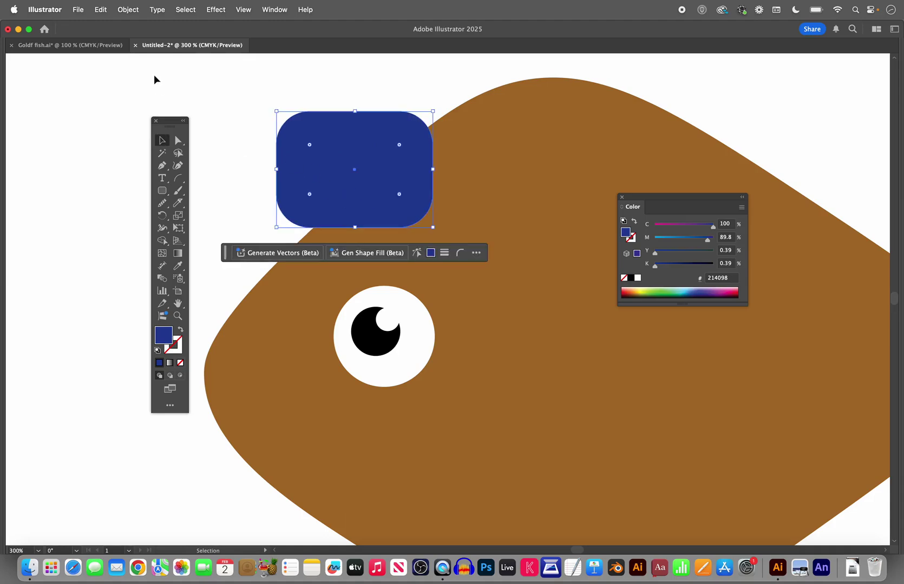
left_click(132, 12)
mouse_move(133, 42)
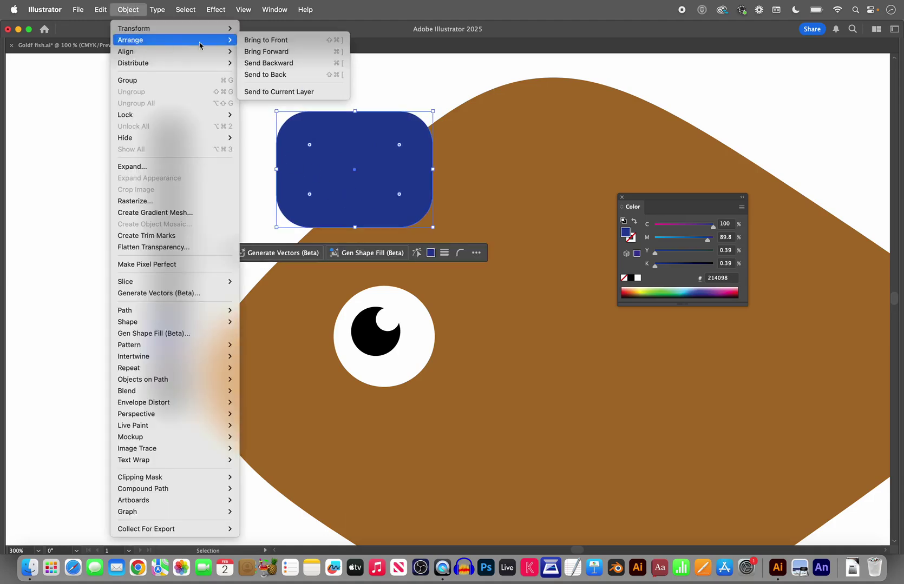
left_click(261, 77)
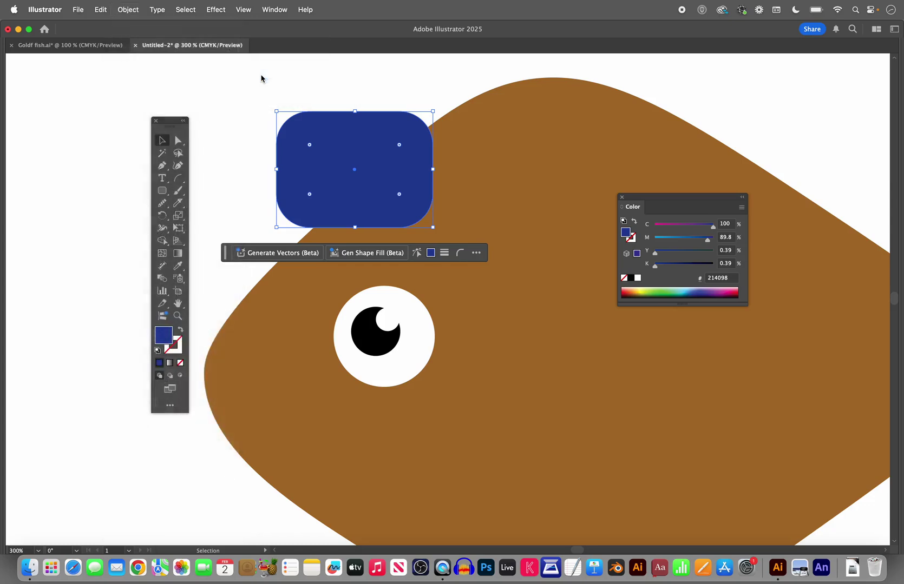
left_click(244, 154)
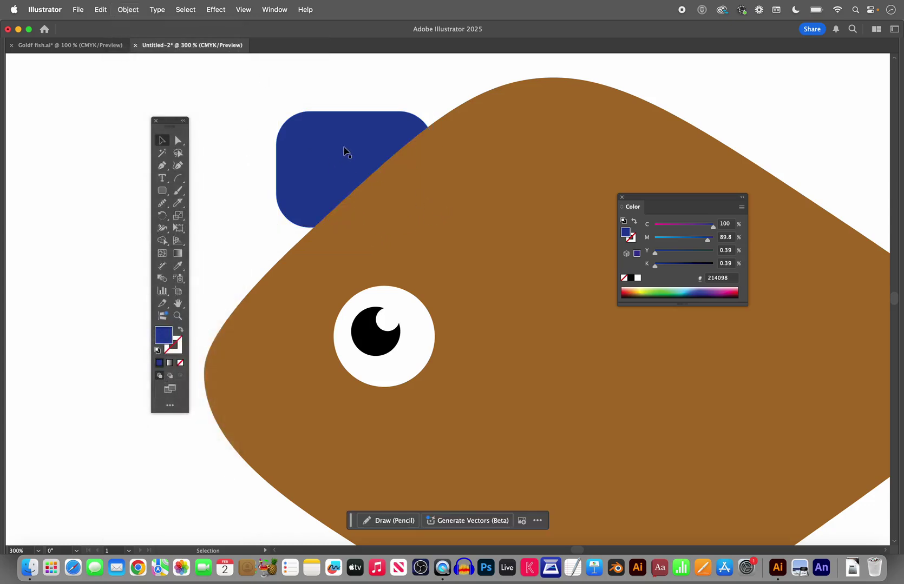
left_click(316, 170)
key("Delete")
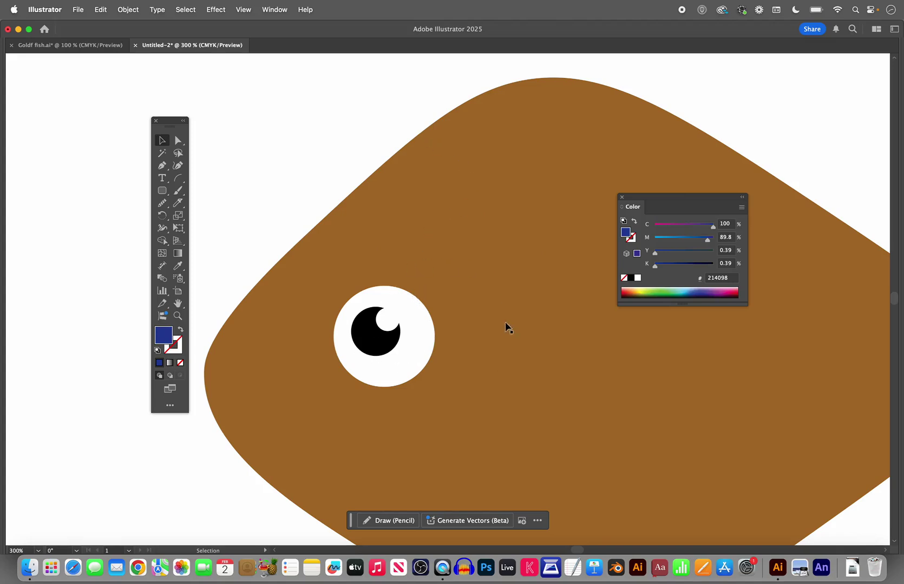
Lock the brown fish body in place
left_click(461, 170)
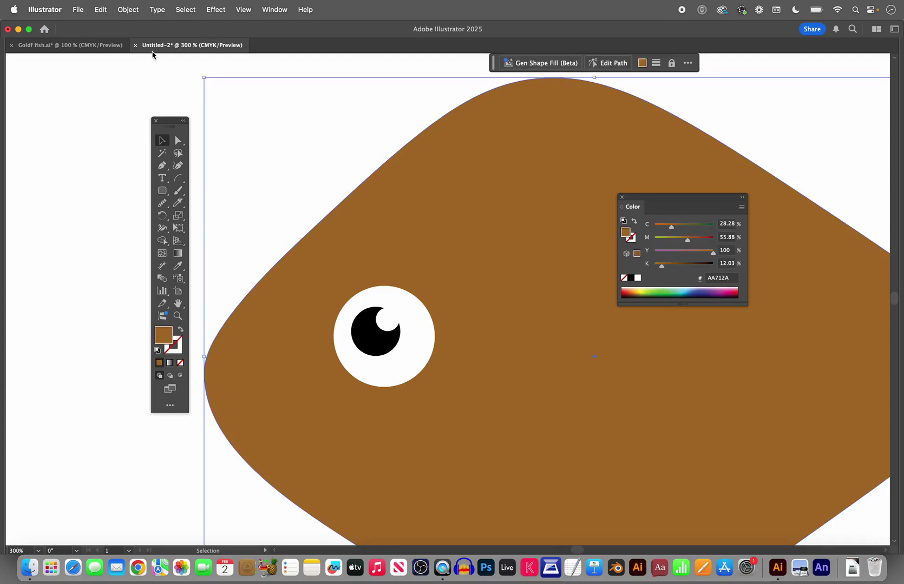
left_click(124, 10)
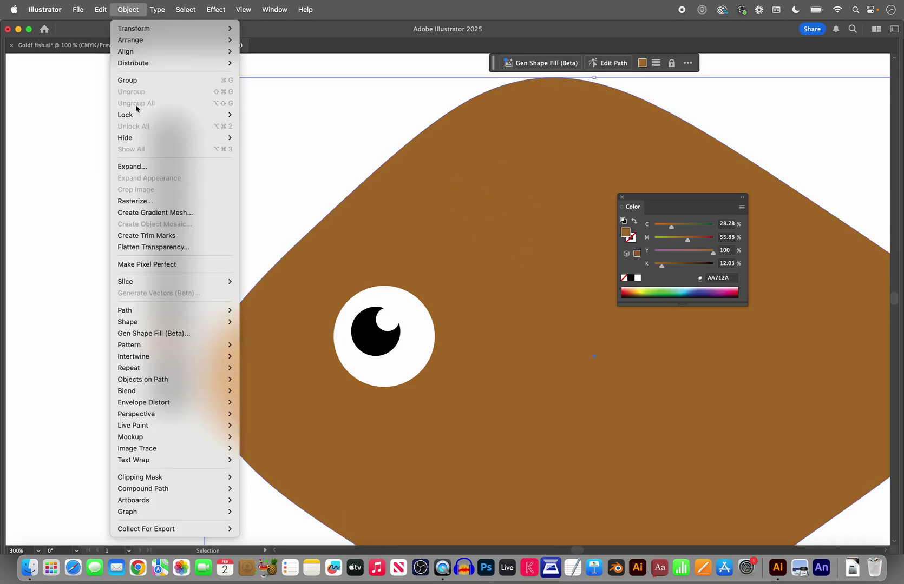
mouse_move(137, 115)
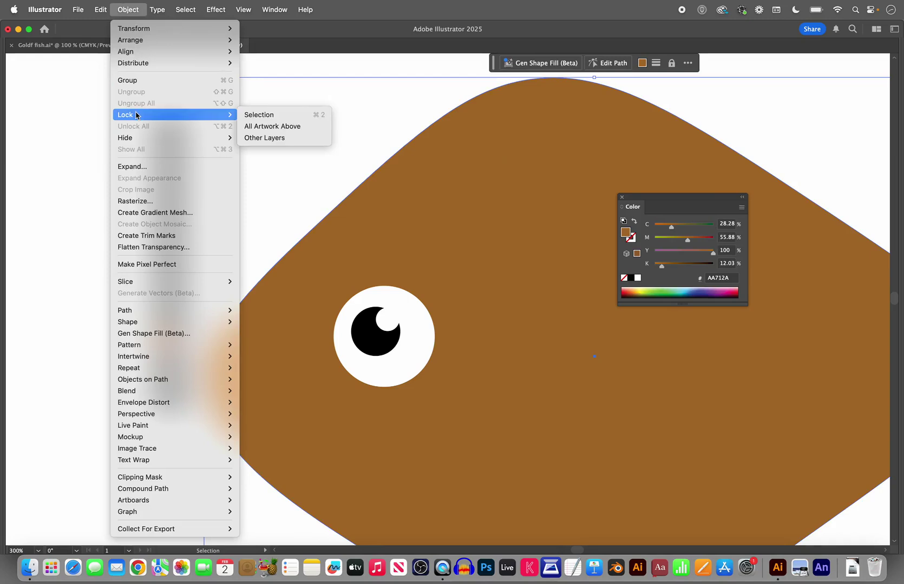
left_click(278, 116)
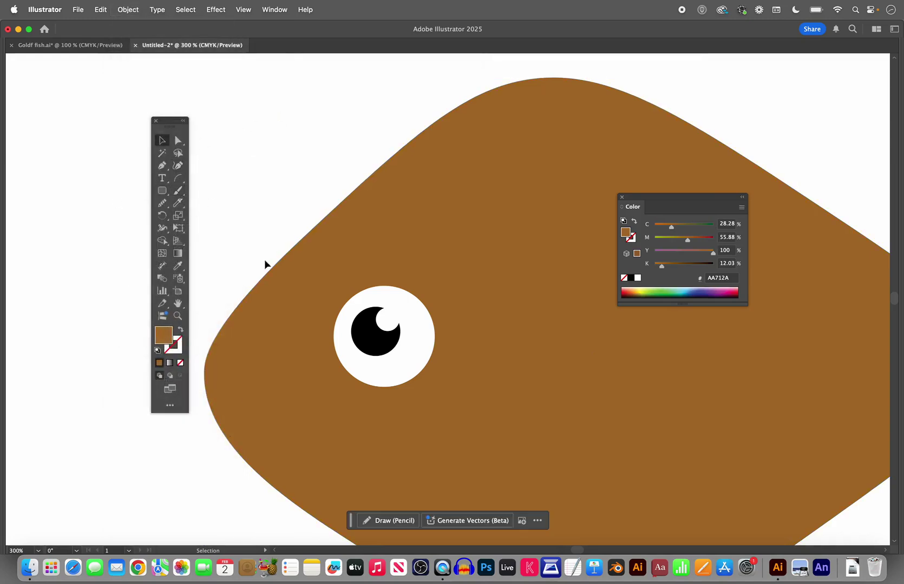
Select the three eye circles together, move the whole eye slightly down and left on the body, and deselect it
left_click(417, 374)
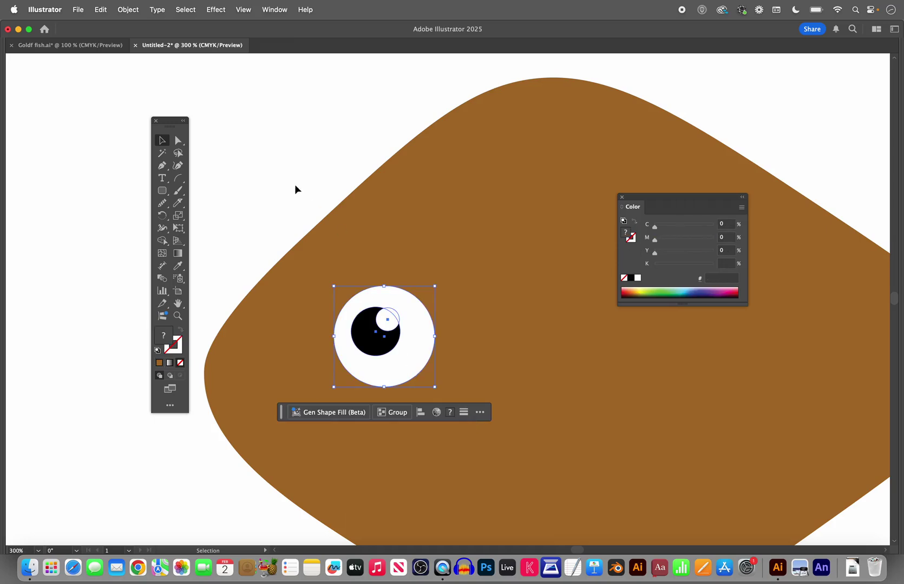
mouse_move(405, 357)
left_mouse_down()
mouse_move(343, 369)
mouse_move(359, 353)
mouse_move(430, 377)
mouse_move(402, 374)
left_mouse_up()
left_click(279, 138)
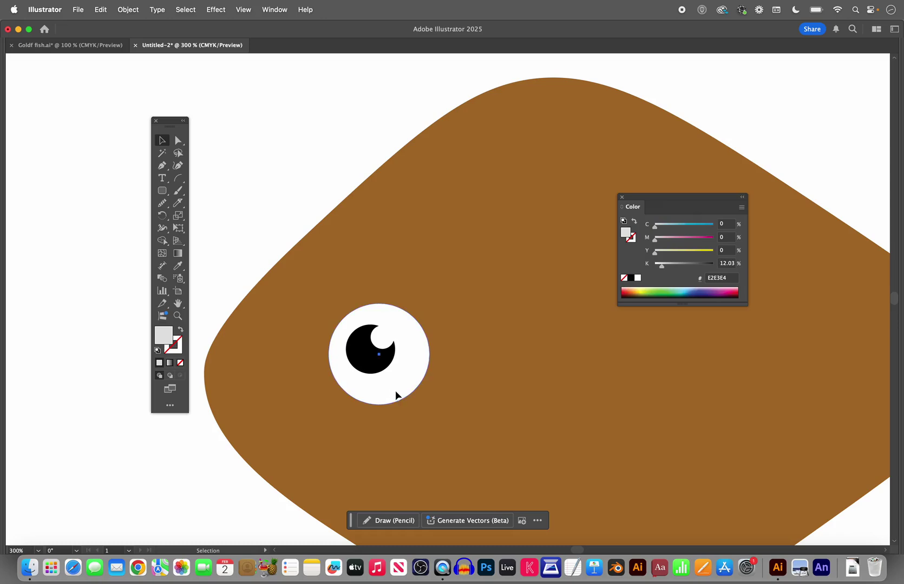
Move the white eyeball and black pupil left toward the fish's nose, place the small white highlight on the pupil's upper-left edge, and deselect
mouse_move(396, 395)
left_mouse_down()
mouse_move(335, 393)
mouse_move(344, 394)
left_mouse_up()
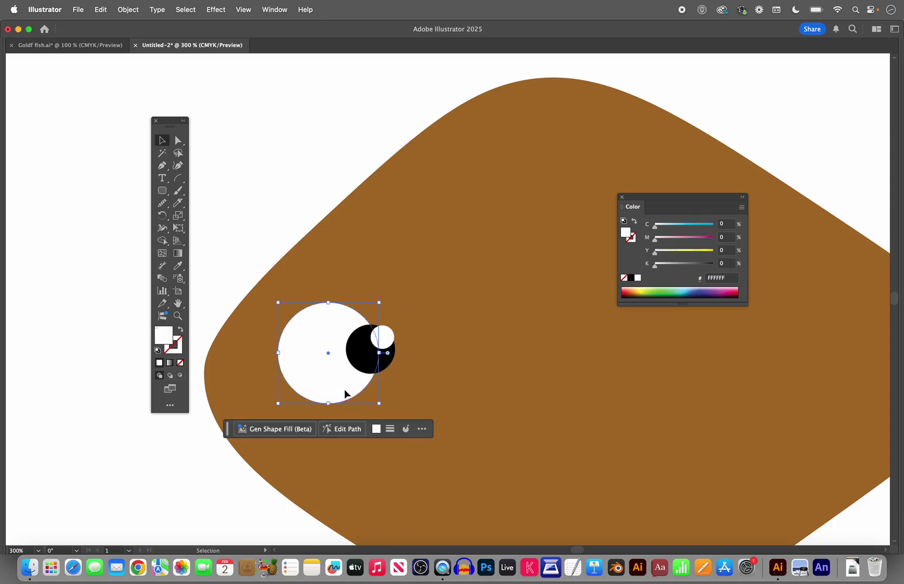
left_click_drag(370, 363, 320, 363)
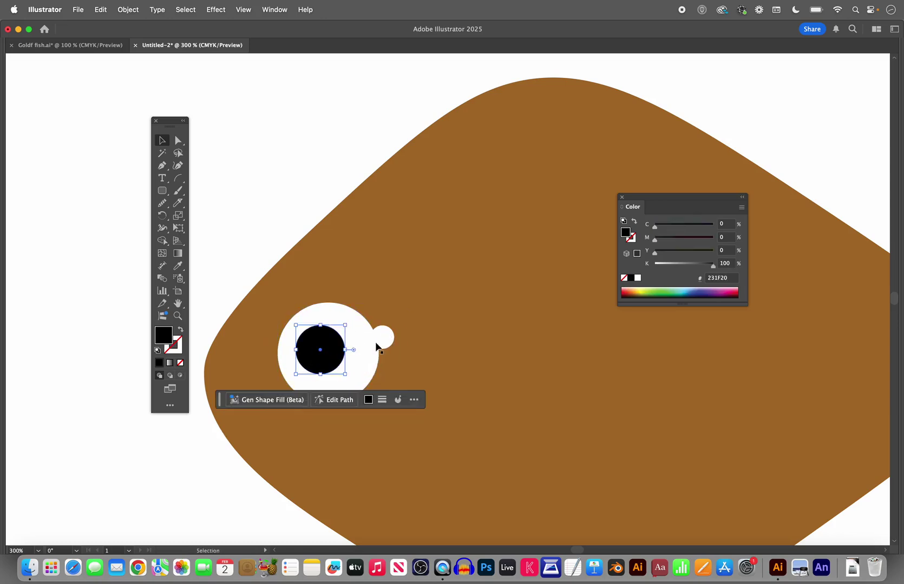
left_click_drag(387, 336, 316, 342)
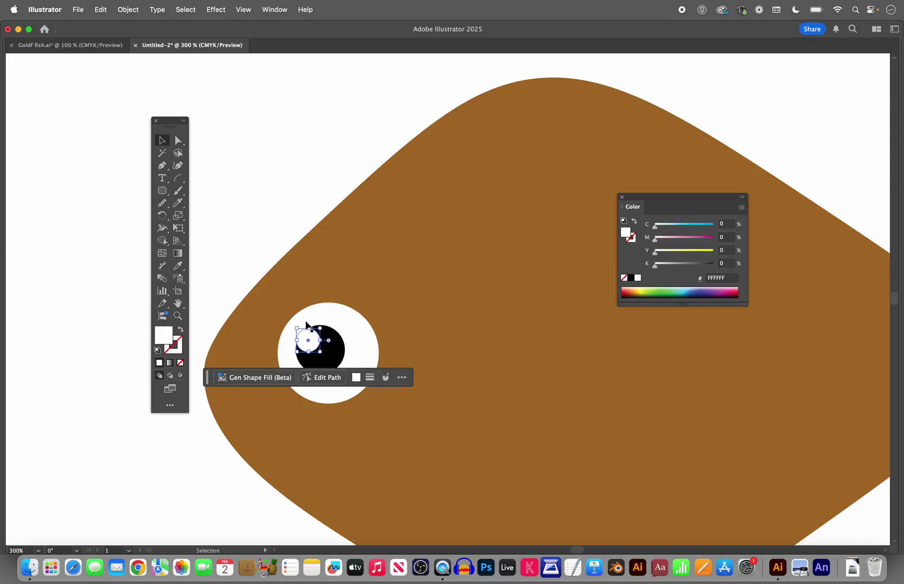
left_click(257, 240)
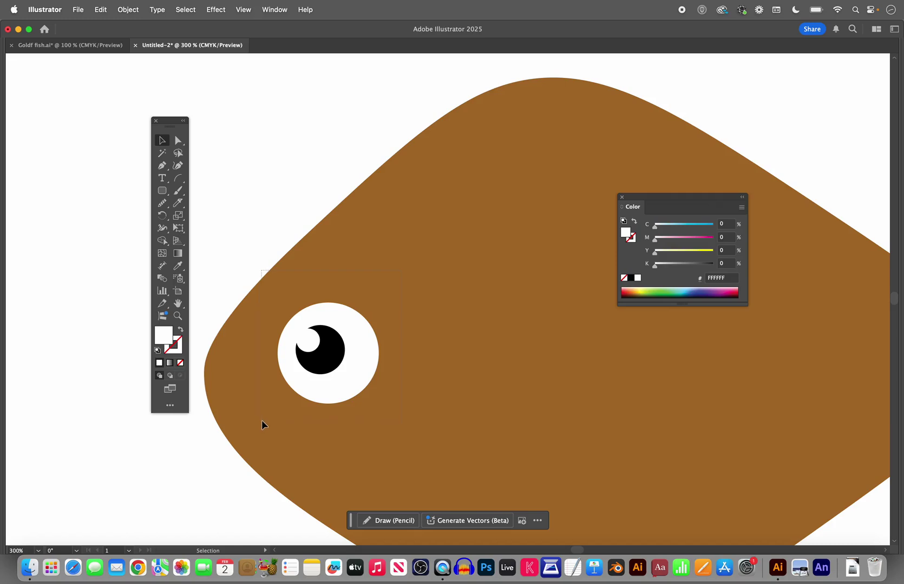
Group the eyeball, pupil and highlight circles into one eye object and deselect it
left_click(325, 340)
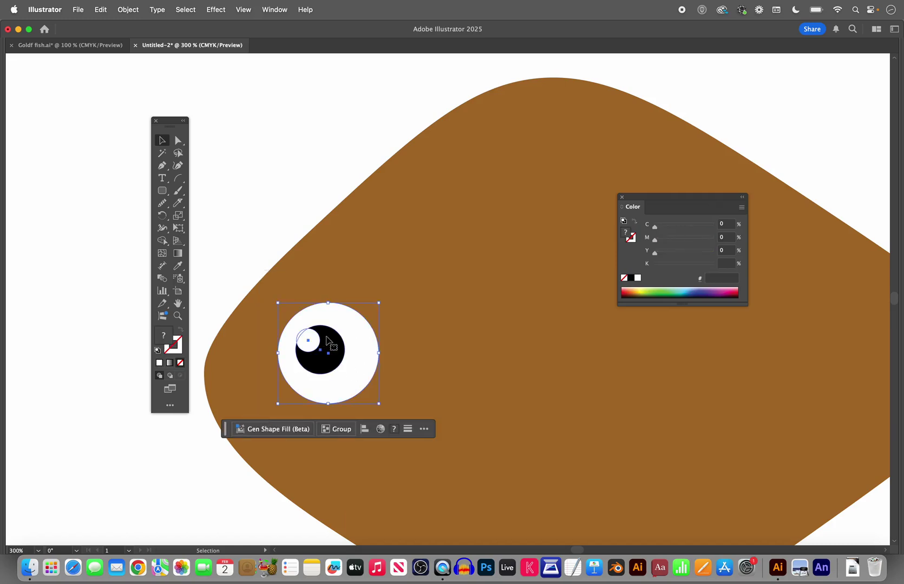
left_click(127, 10)
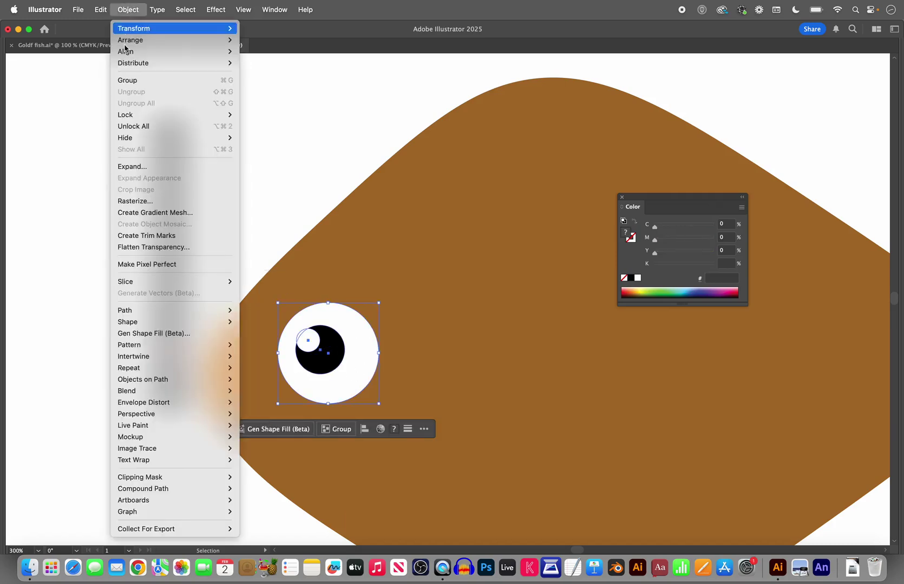
left_click(184, 81)
left_click(264, 129)
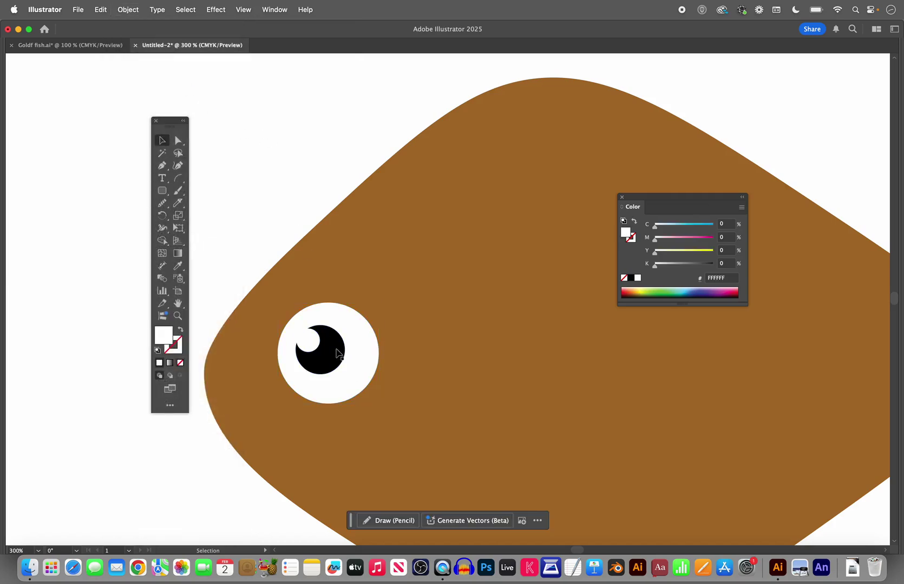
Move the grouped eye slightly up and left, closer to the body's upper-left edge, and deselect it
left_click_drag(359, 343, 296, 324)
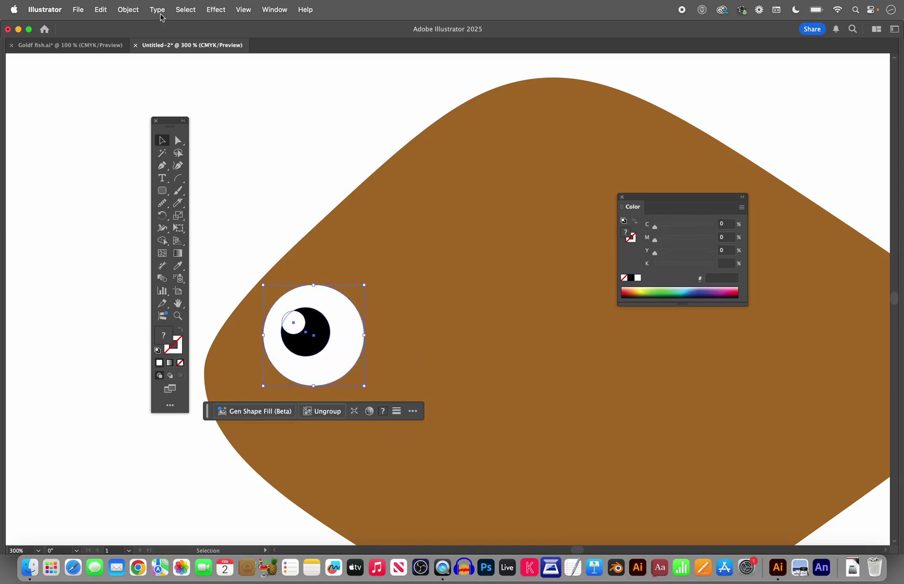
left_click(126, 8)
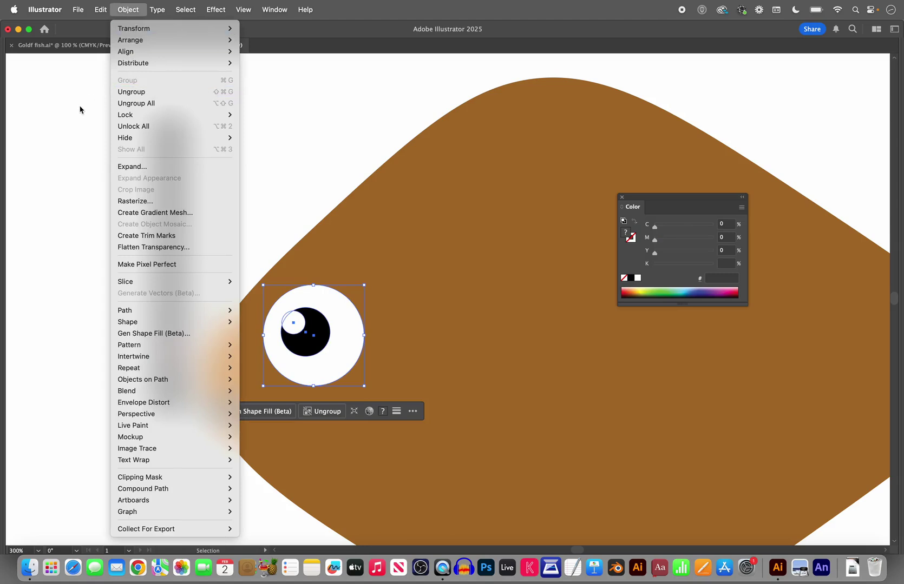
left_click(92, 121)
left_click(256, 159)
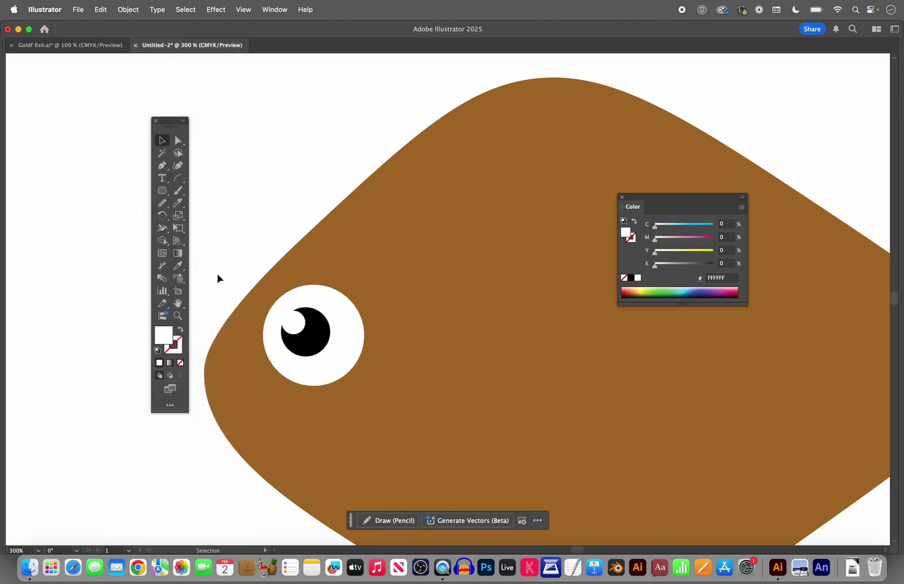
Start a dorsal fin outline above the body with the Curvature tool, tracing its front edge and wavy top to a rear tip
left_click(179, 316)
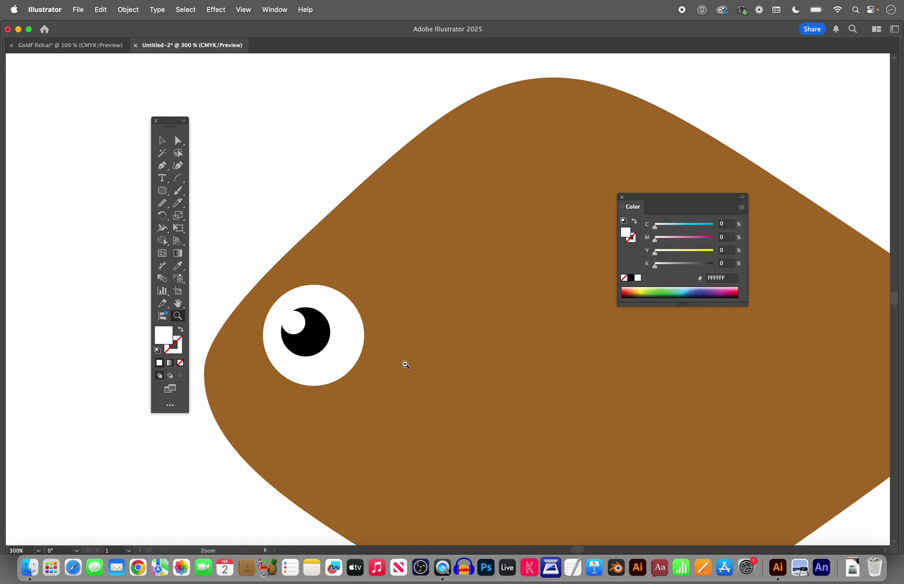
left_click(406, 364, "alt")
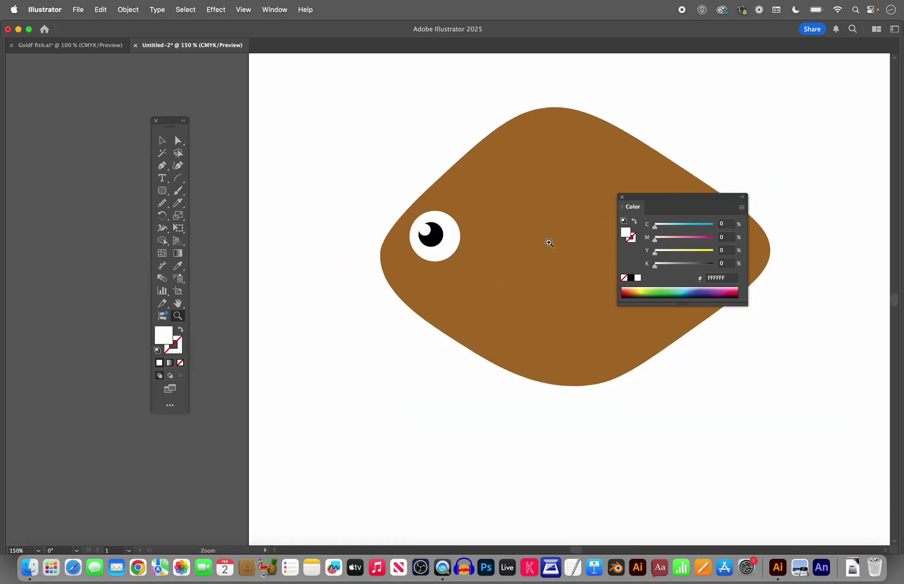
left_click_drag(653, 200, 749, 414)
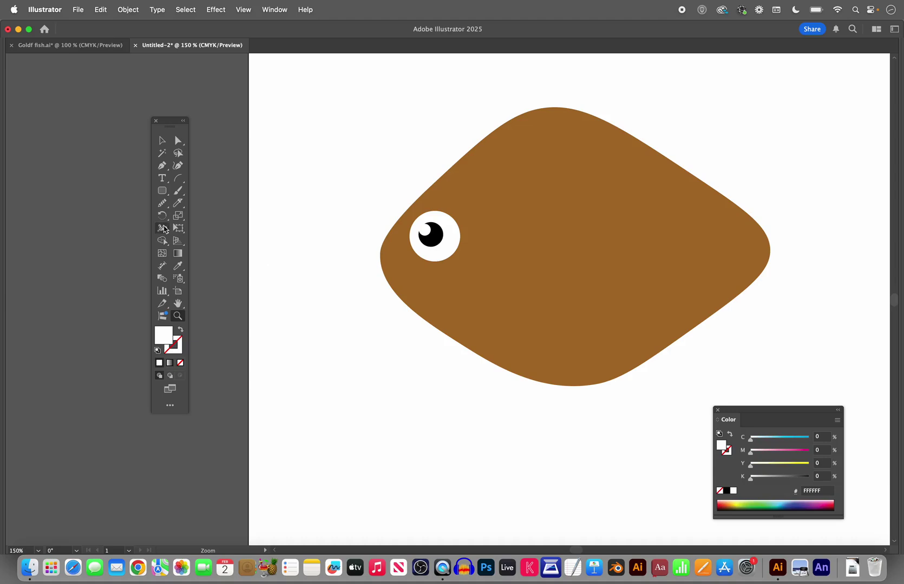
left_click(177, 167)
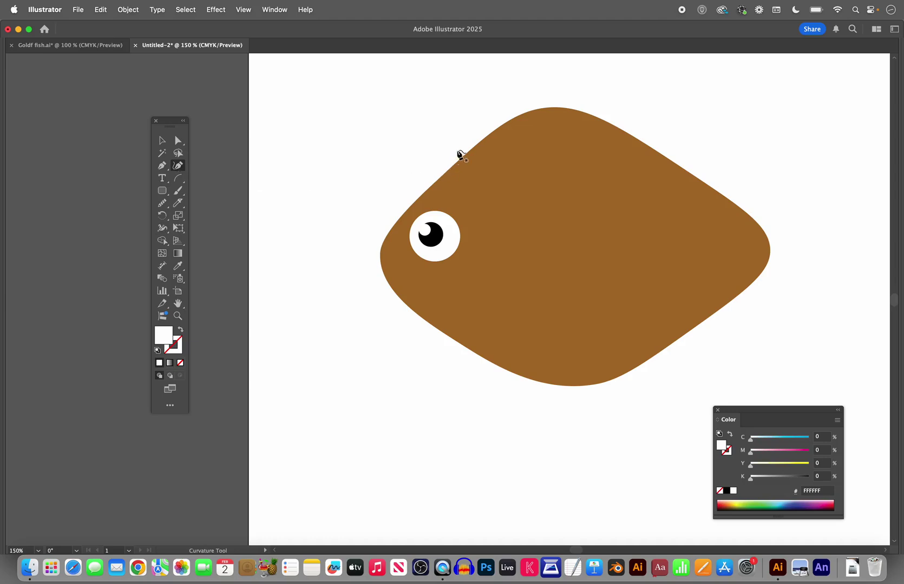
left_click(178, 304)
left_click_drag(327, 324, 269, 432)
left_click(179, 167)
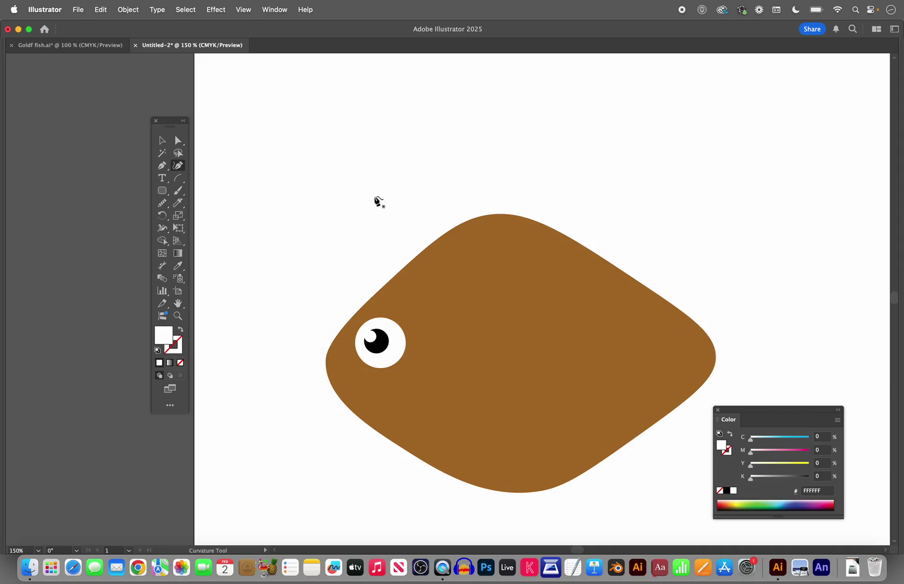
left_click(464, 176)
left_click(509, 107)
left_click(555, 101)
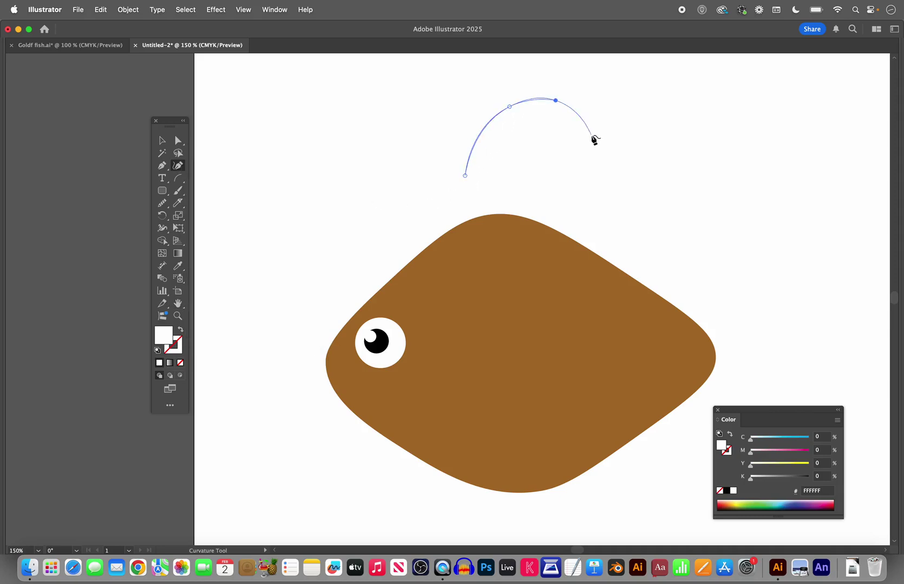
left_click(625, 128)
left_click(666, 126)
Continue the fin outline down its rear edge and across the top of the body, closing it at the starting point
left_click(642, 178)
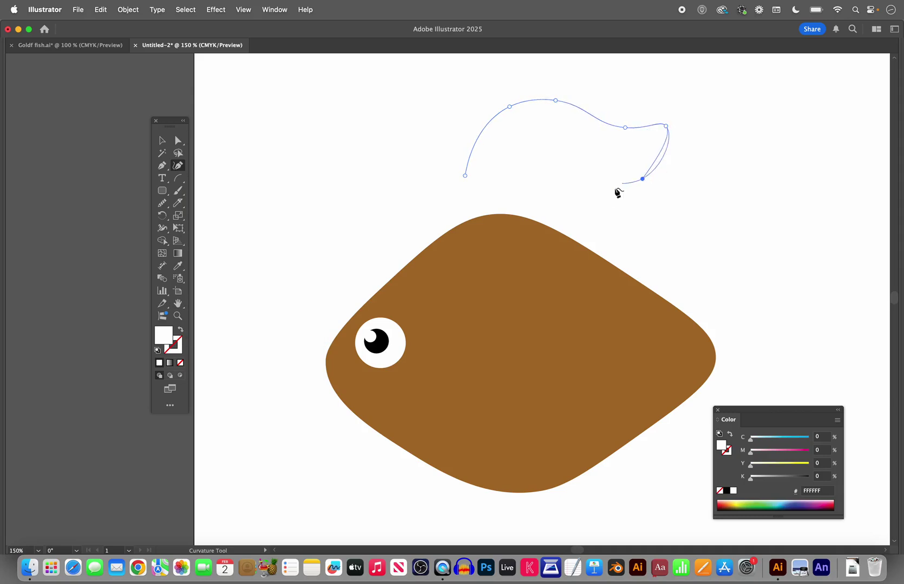
left_click(606, 219)
left_click(597, 237)
left_click(458, 203)
left_click(465, 176)
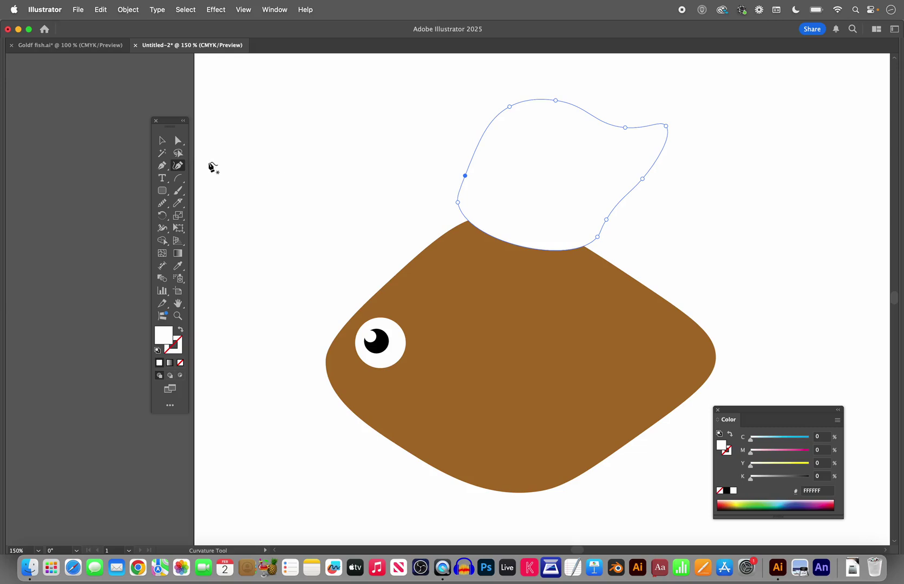
Move the fin slightly down and right over the body's upper edge, fill it with the body's brown using the Eyedropper, and deselect it
left_click(162, 140)
left_click_drag(548, 168, 570, 192)
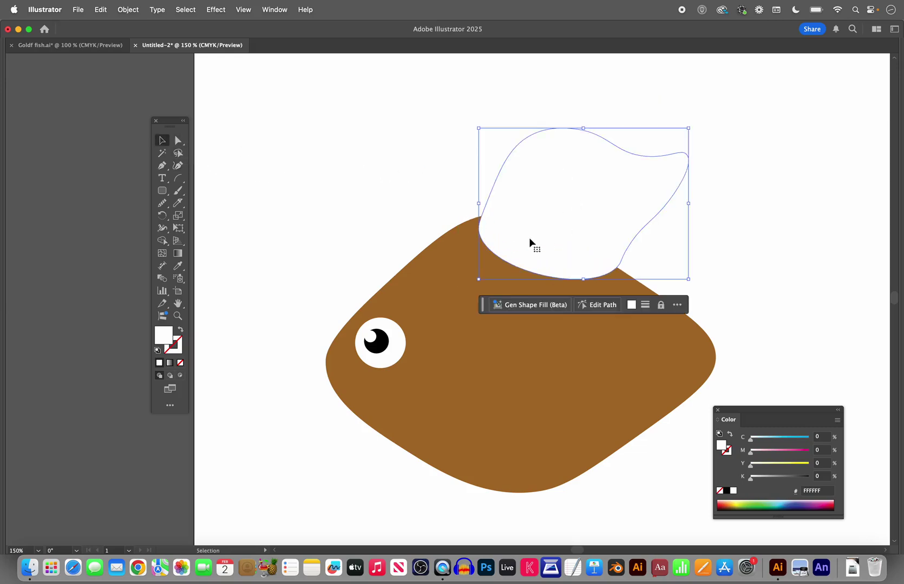
left_click(177, 266)
left_click(463, 388)
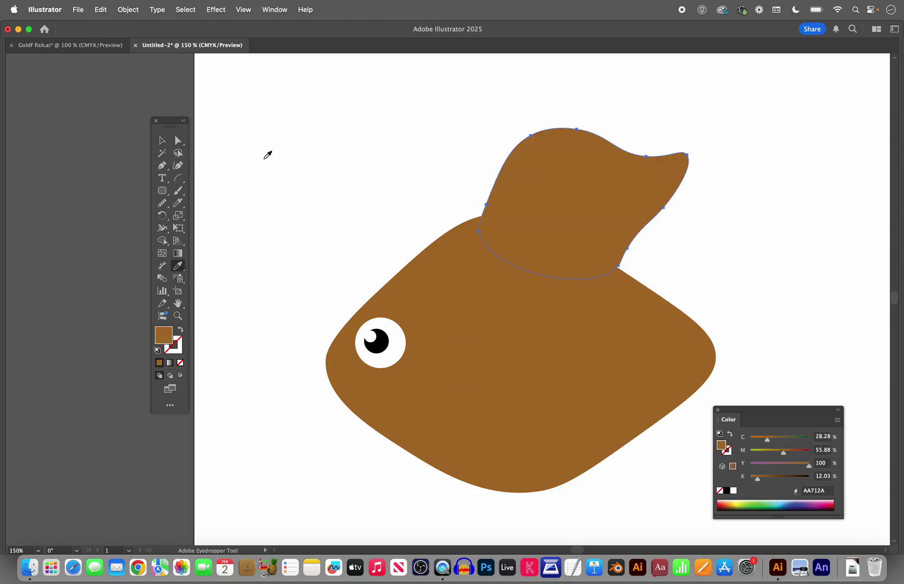
left_click(162, 140)
left_click(293, 163)
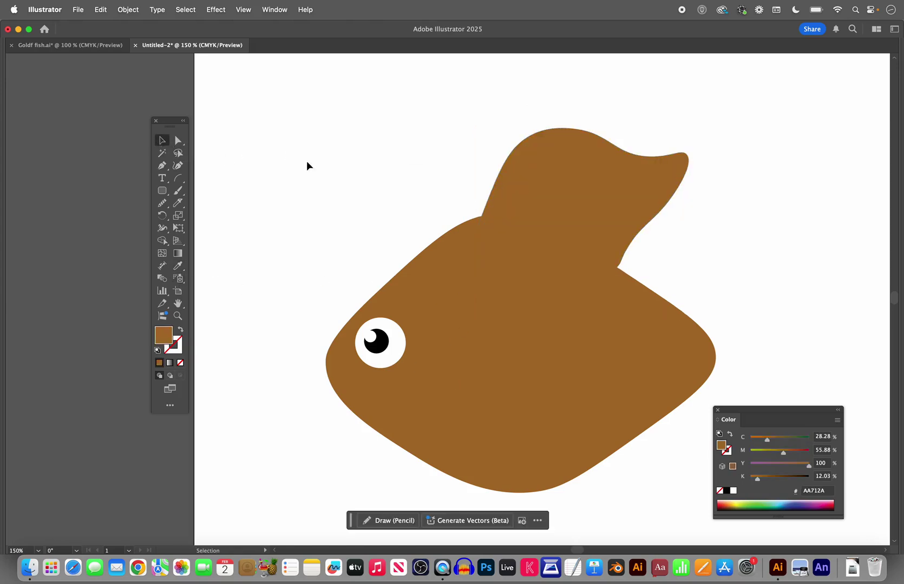
Lower the dorsal fin's opacity to 71% and deselect it
left_click(552, 194)
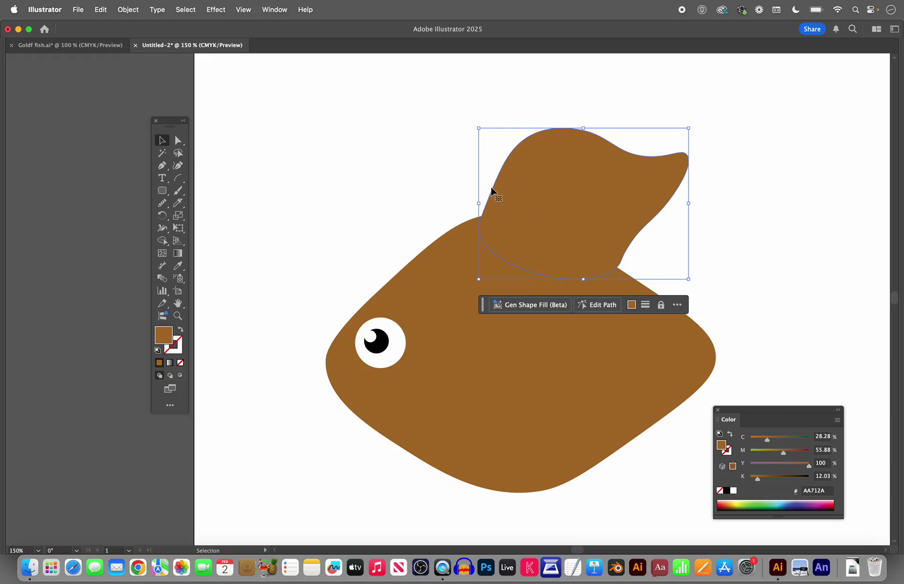
left_click(275, 10)
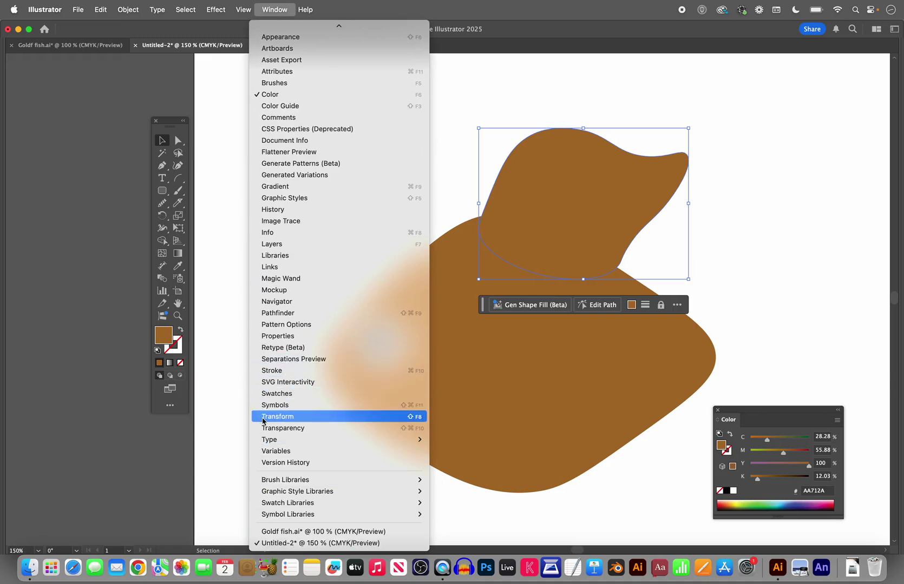
left_click(269, 429)
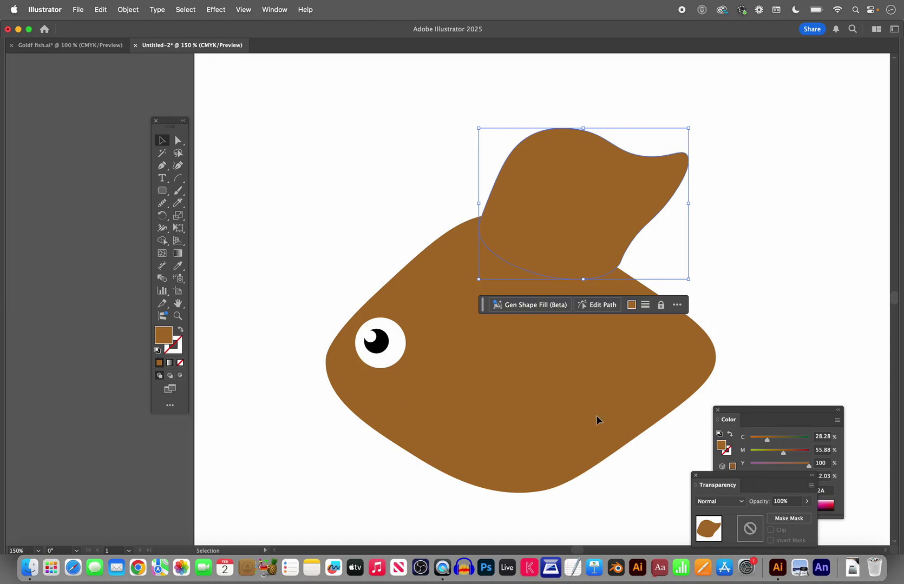
left_click_drag(741, 480, 775, 211)
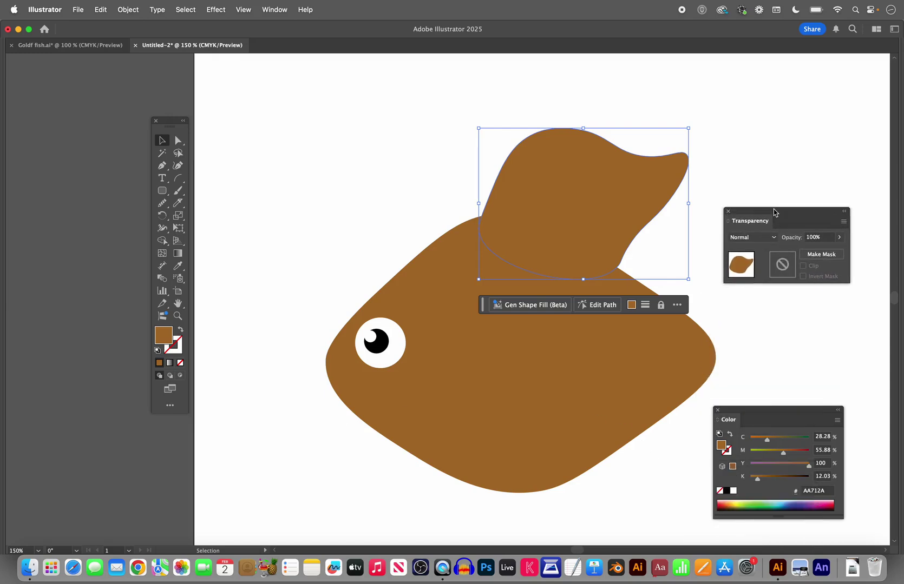
left_click(840, 232)
mouse_move(837, 246)
left_mouse_down()
mouse_move(812, 247)
mouse_move(826, 247)
left_mouse_up()
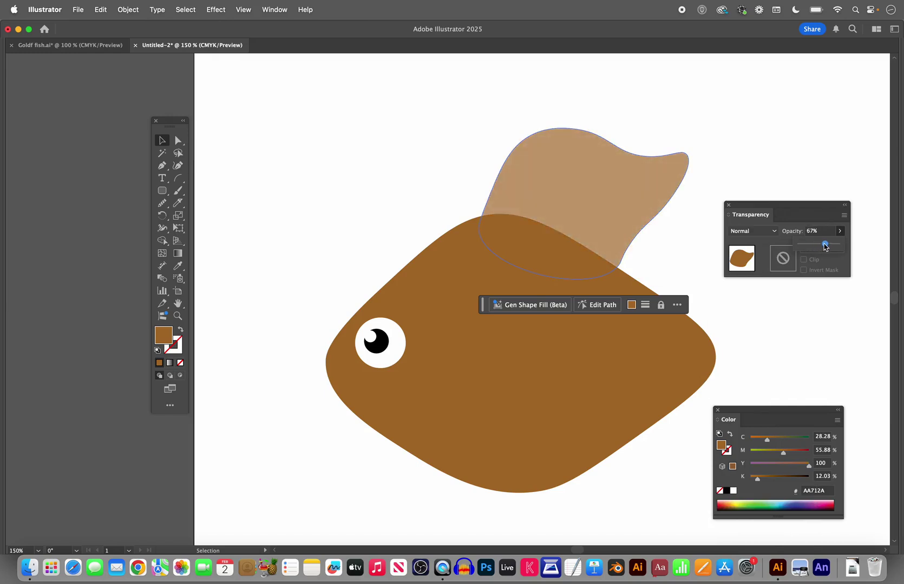
left_click(763, 159)
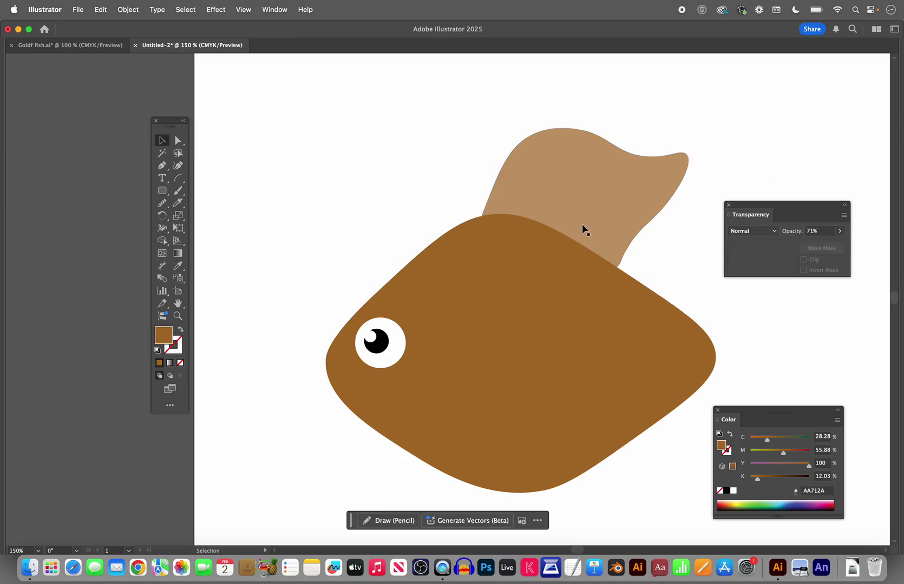
Send the semi-transparent dorsal fin to the back, behind the fish's body, and deselect it
left_click(609, 213)
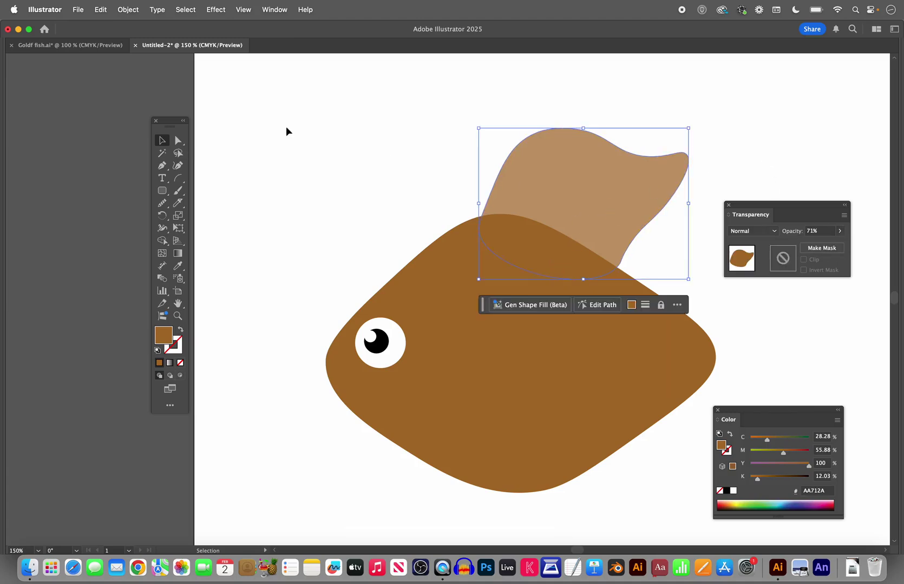
left_click(129, 9)
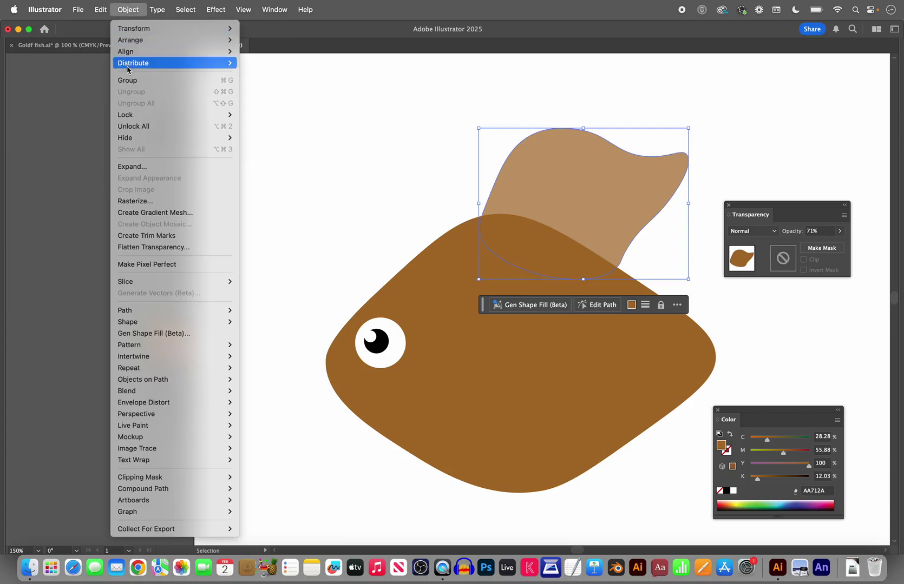
mouse_move(130, 46)
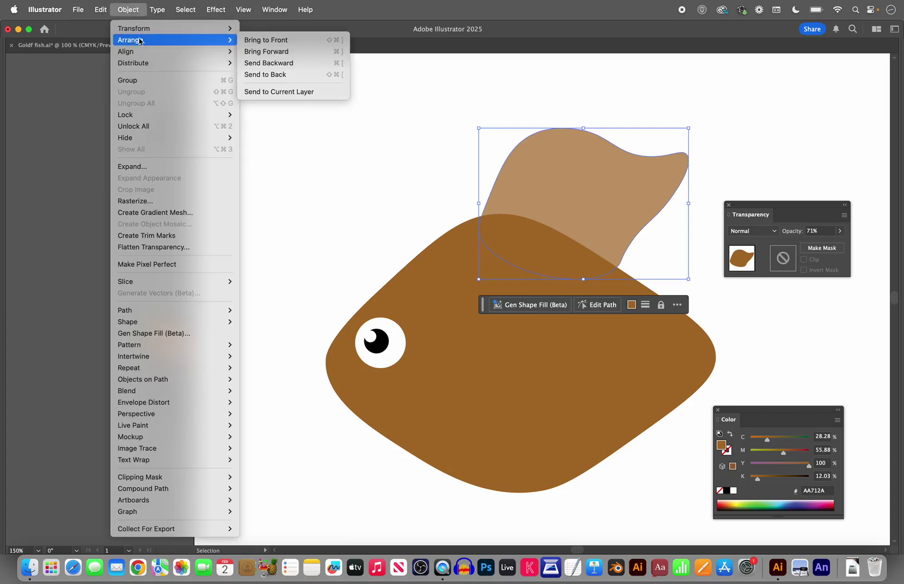
left_click(253, 78)
left_click(306, 143)
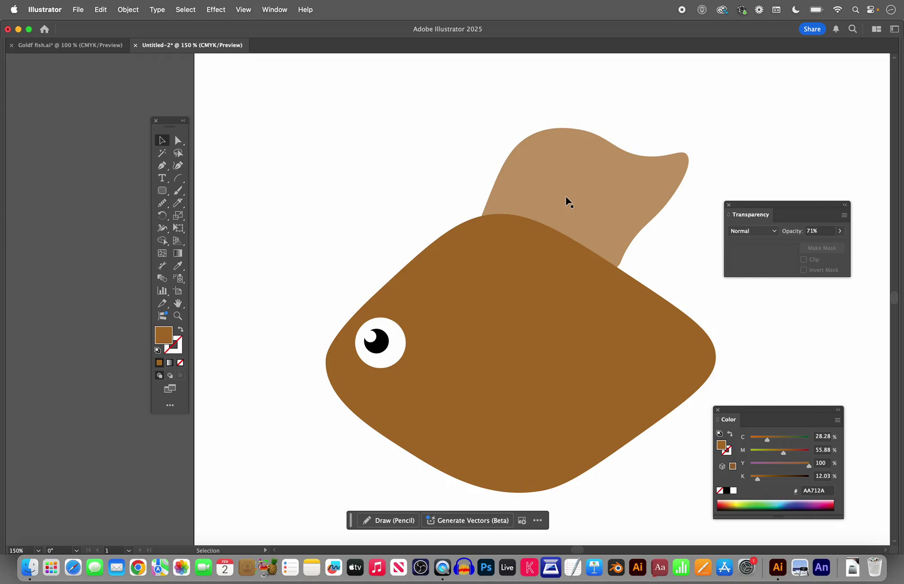
Nudge the dorsal fin down and left, then pull its rear tip outward and smooth its top and rear edges with the Curvature tool
left_click_drag(566, 205, 555, 209)
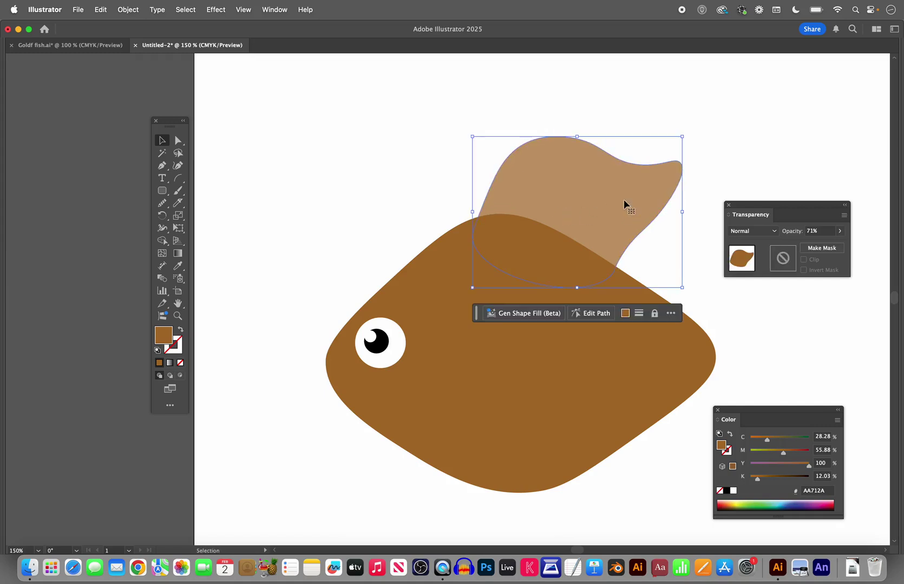
left_click(178, 166)
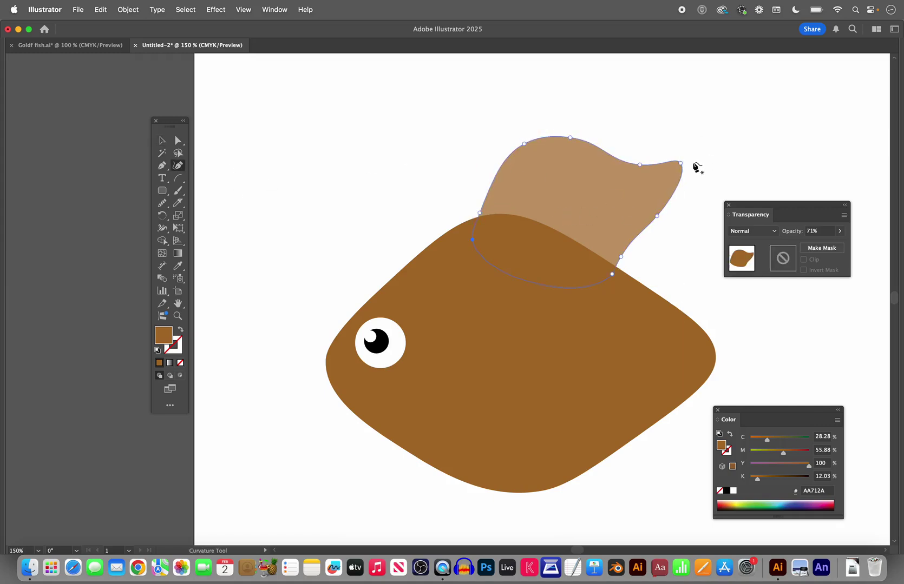
left_click_drag(681, 162, 701, 171)
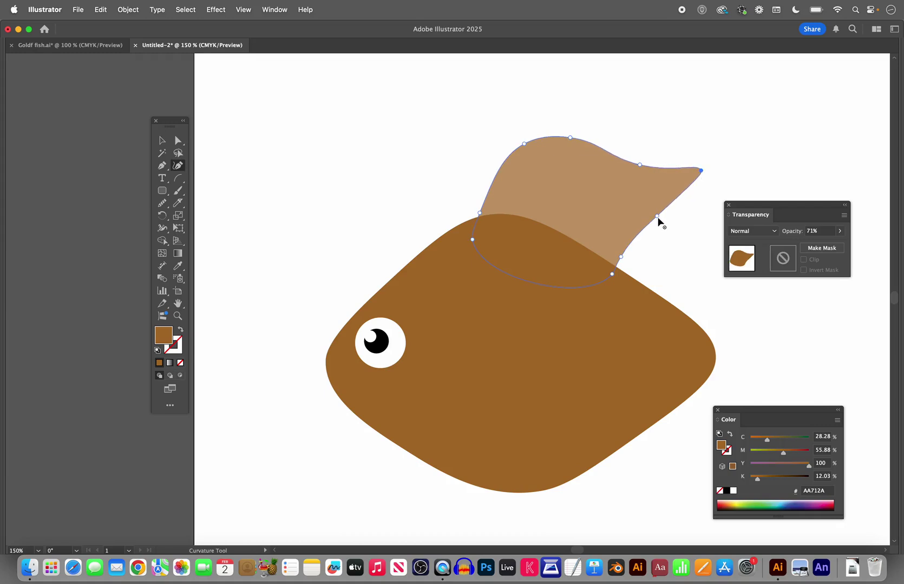
left_click_drag(656, 216, 648, 218)
left_click_drag(639, 166, 638, 169)
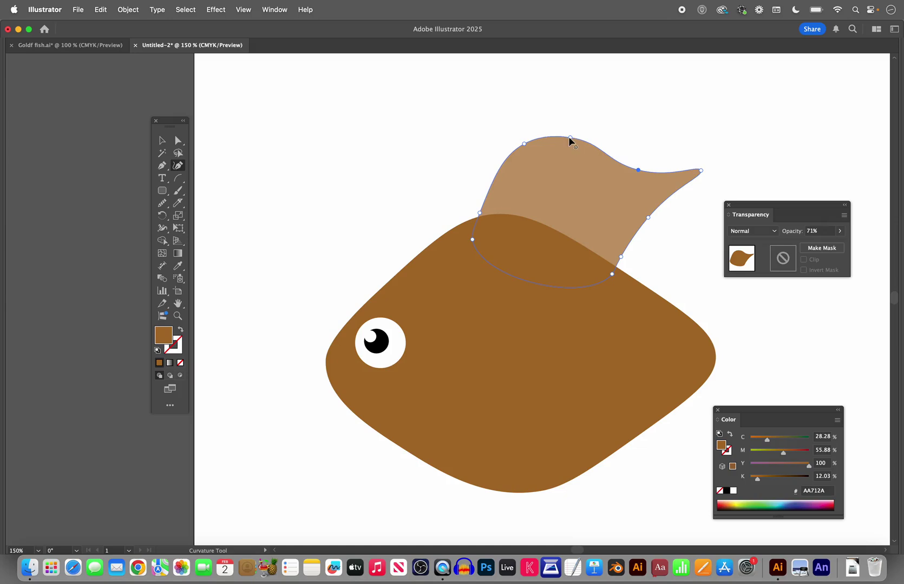
left_click_drag(566, 139, 566, 140)
left_click_drag(512, 152, 517, 157)
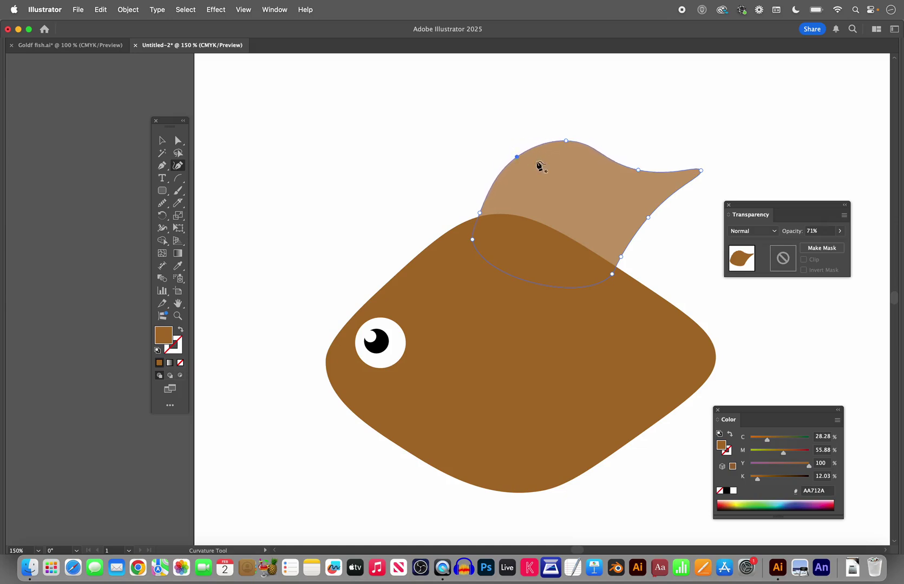
left_click(468, 163)
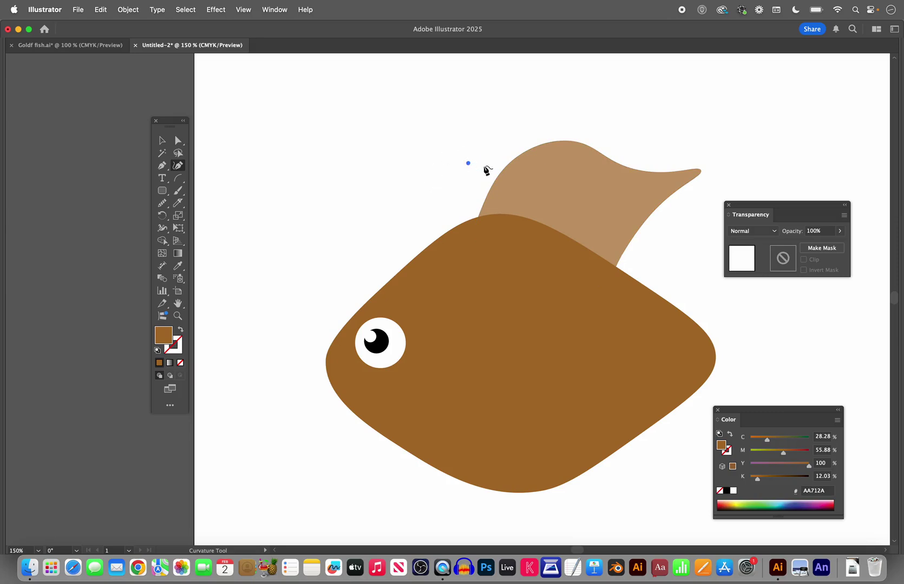
key("v")
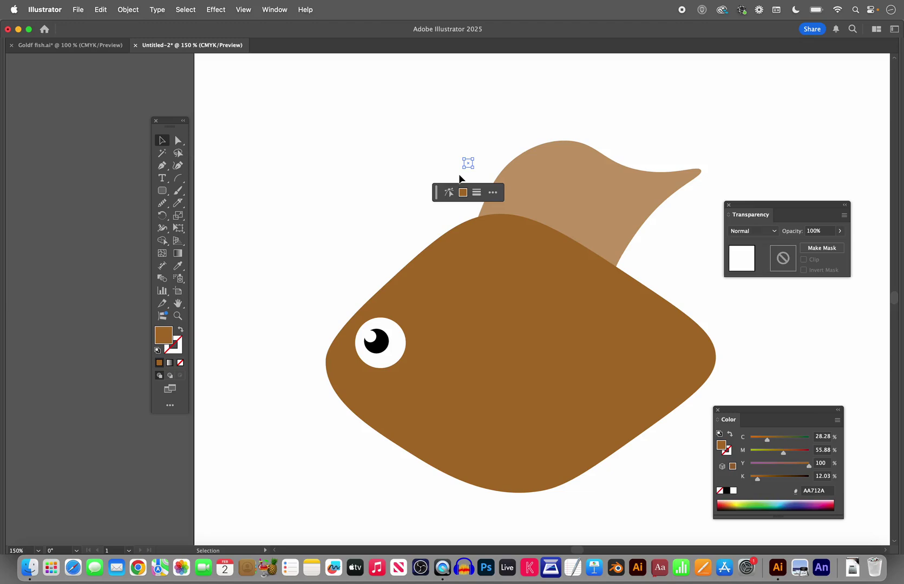
left_click(459, 176)
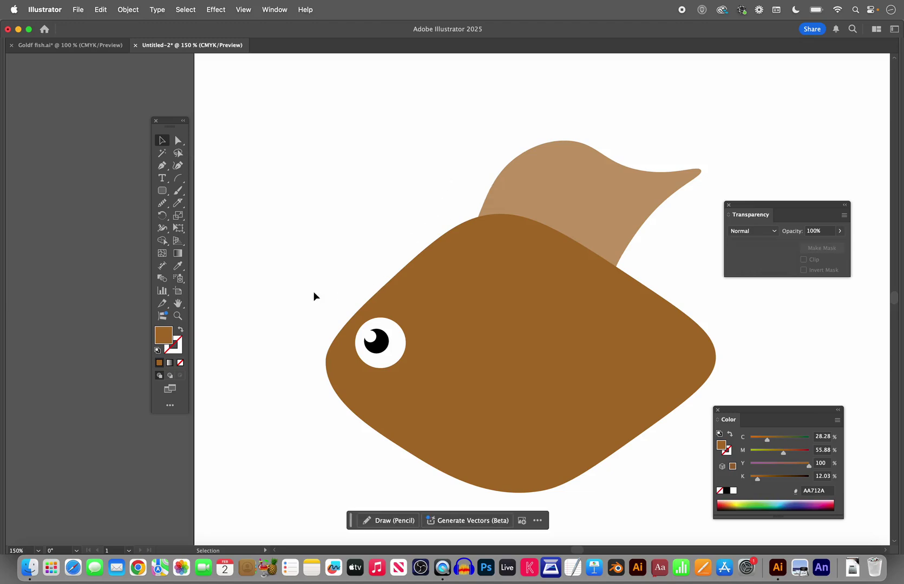
Start a tail outline with the Curvature tool, curving from an upper tip behind the fish down its front edge over the body's rear end
left_click(178, 165)
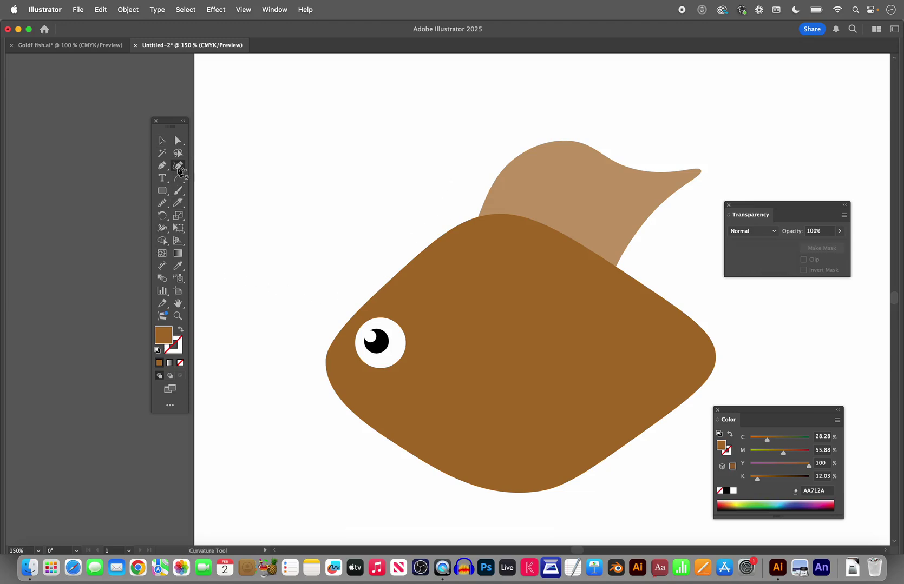
left_click(177, 304)
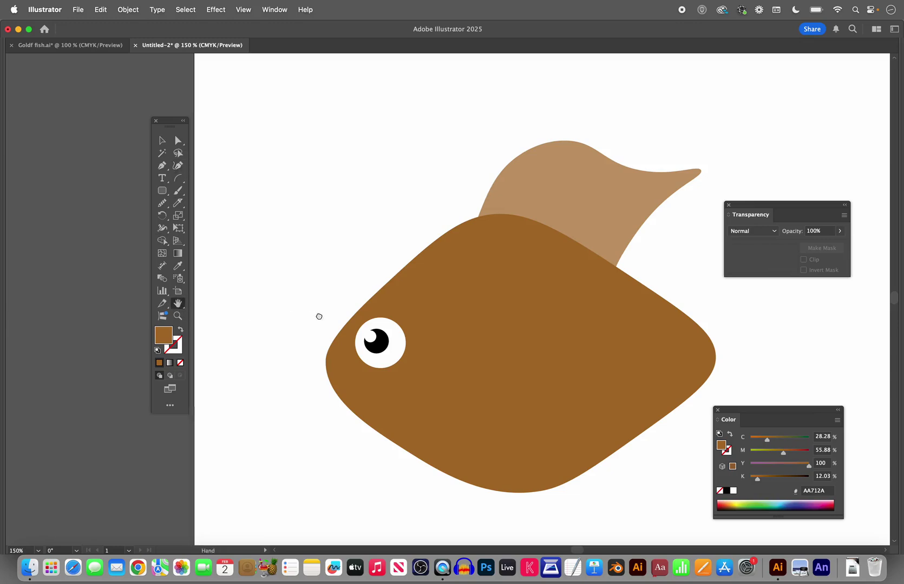
left_click_drag(319, 317, 220, 308)
left_click(177, 165)
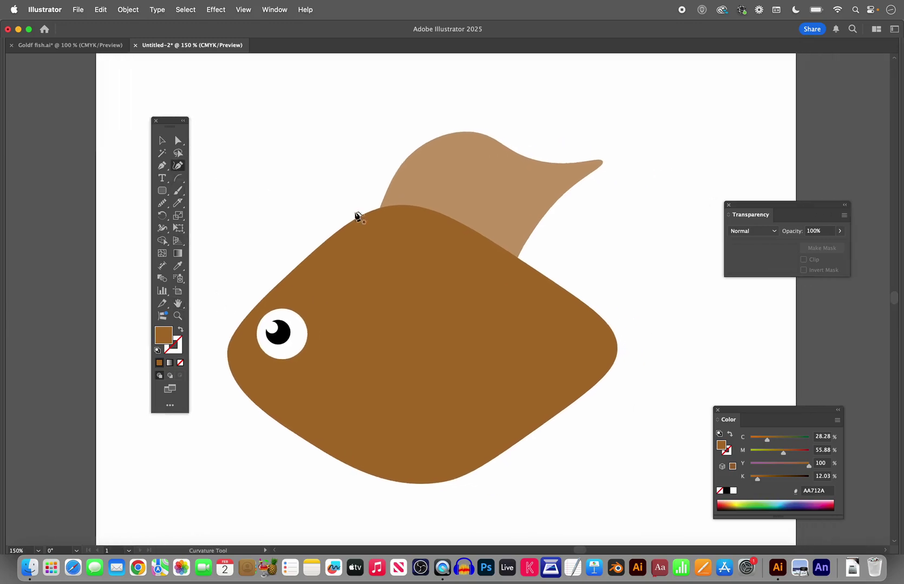
left_click(709, 210)
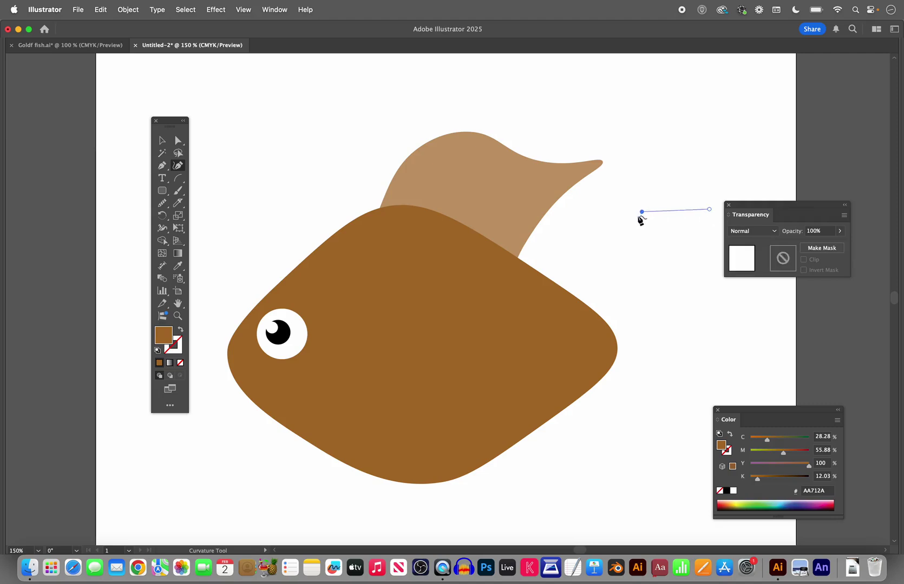
left_click(624, 234)
left_click(632, 232)
left_click(604, 267)
left_click(596, 299)
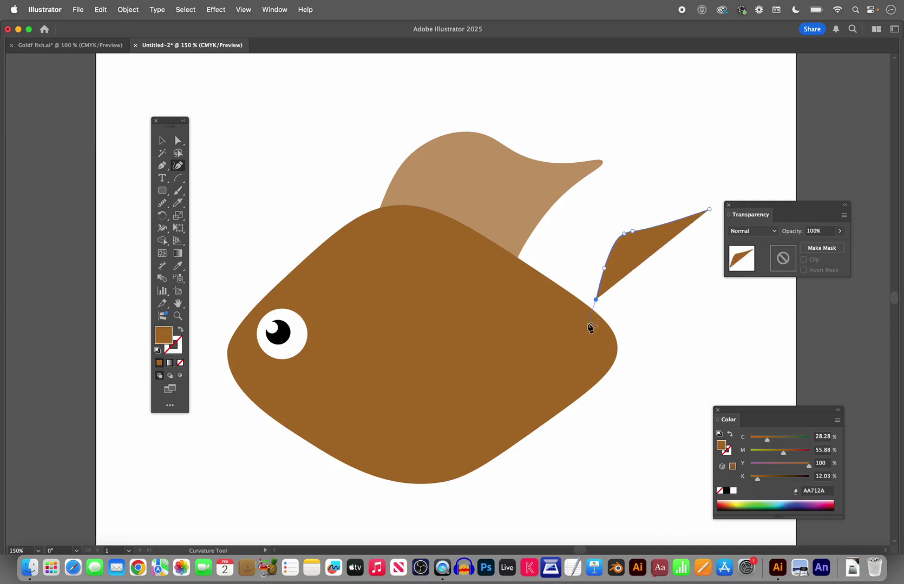
left_click(588, 323)
left_click(587, 347)
left_click(596, 376)
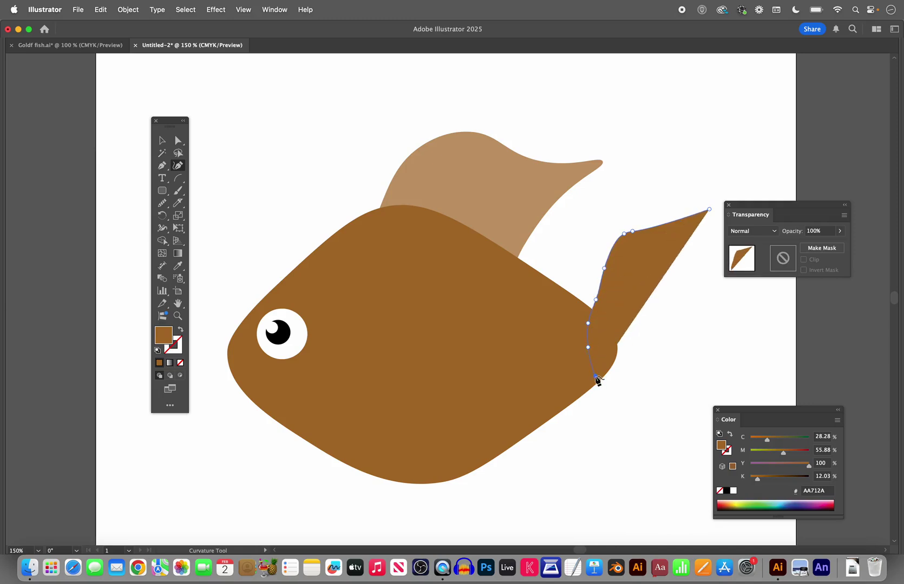
Continue the tail outline around a pointed lower lobe, up the concave rear edge to a higher upper tip, and close it
left_click(654, 455)
left_click(703, 474)
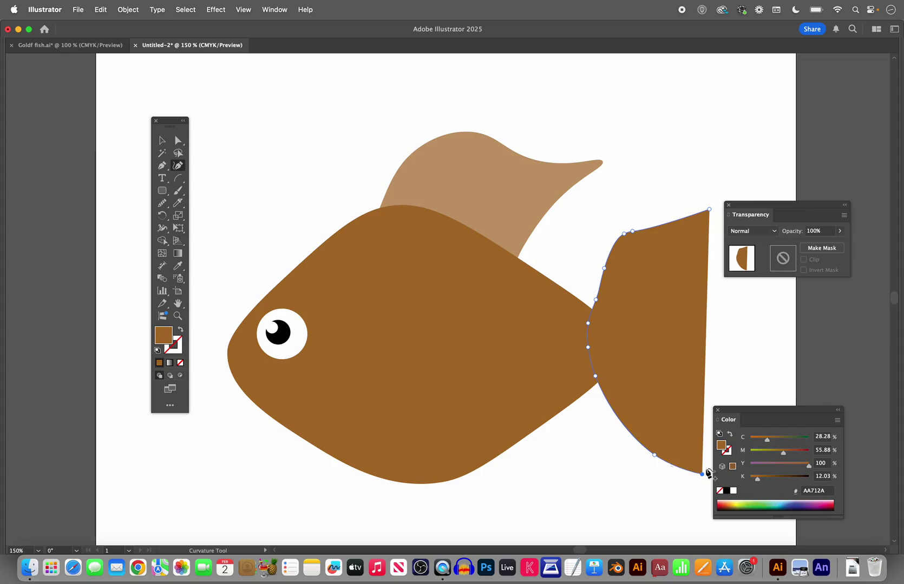
left_click(685, 452)
left_click(649, 377)
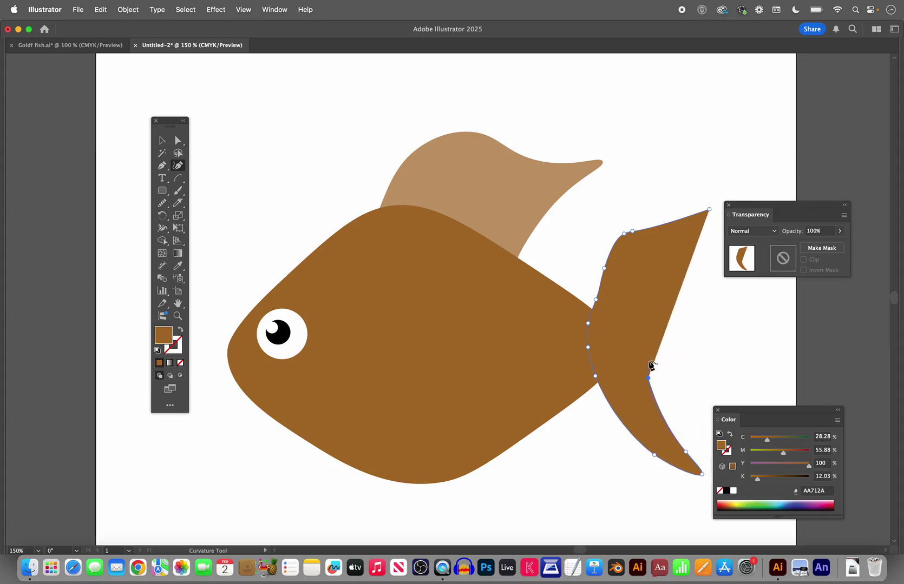
left_click(659, 336)
left_click(691, 278)
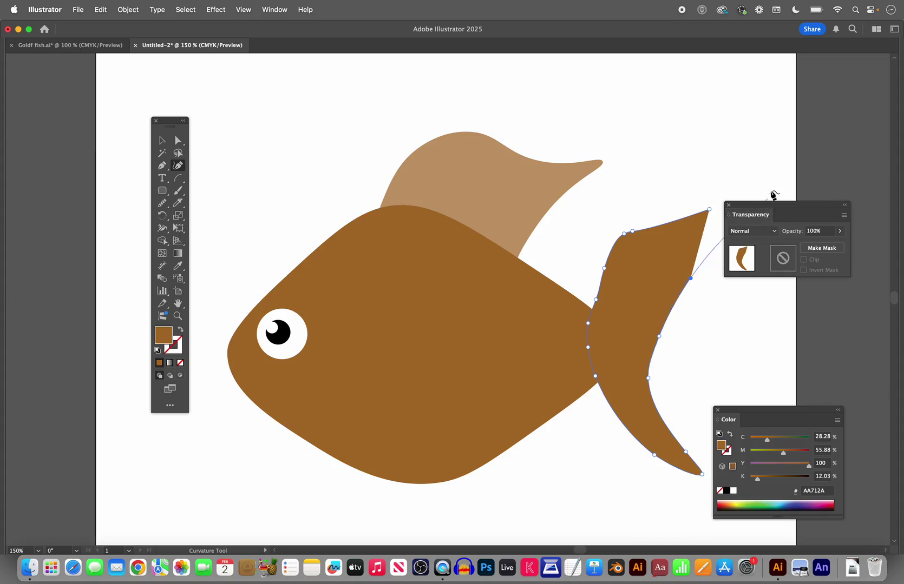
left_click(765, 183)
left_click(709, 210)
Move the Transparency panel clear of the tail and reshape the upper lobe's front edge into a smoother curve
left_click_drag(759, 209, 846, 223)
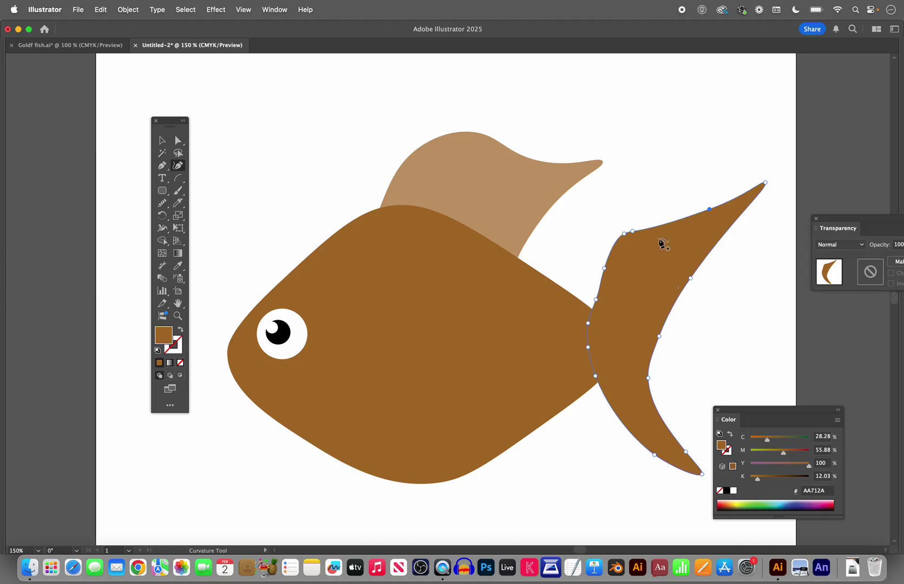
left_click_drag(707, 207, 687, 204)
left_click_drag(828, 226, 629, 93)
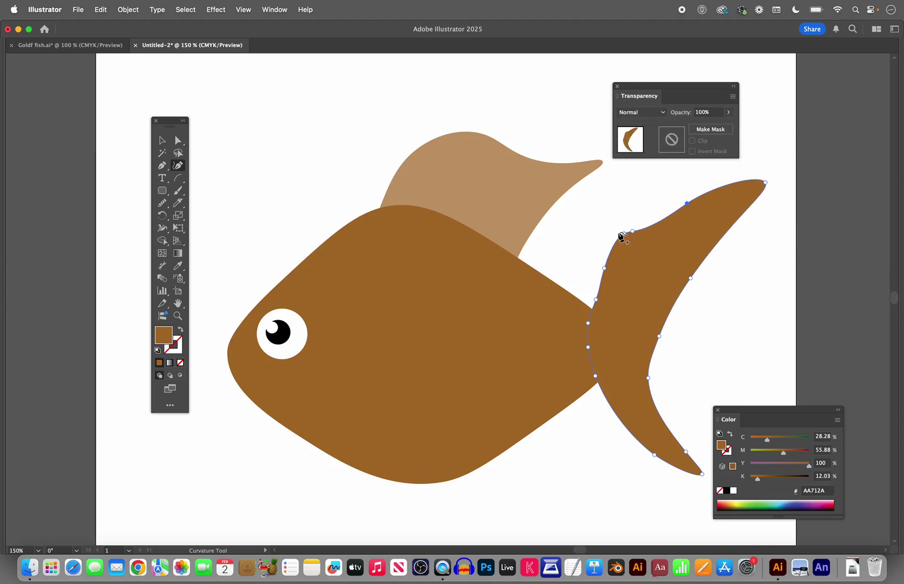
left_click_drag(624, 234, 599, 275)
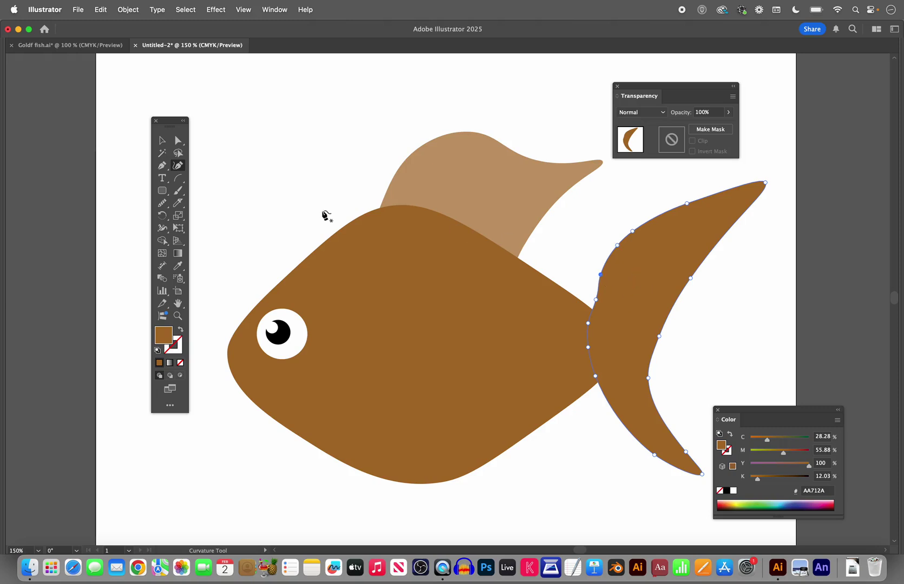
Scale the tail down slightly and position it so its front edge overlaps the rear end of the body
left_click(164, 142)
left_click_drag(632, 266, 643, 293)
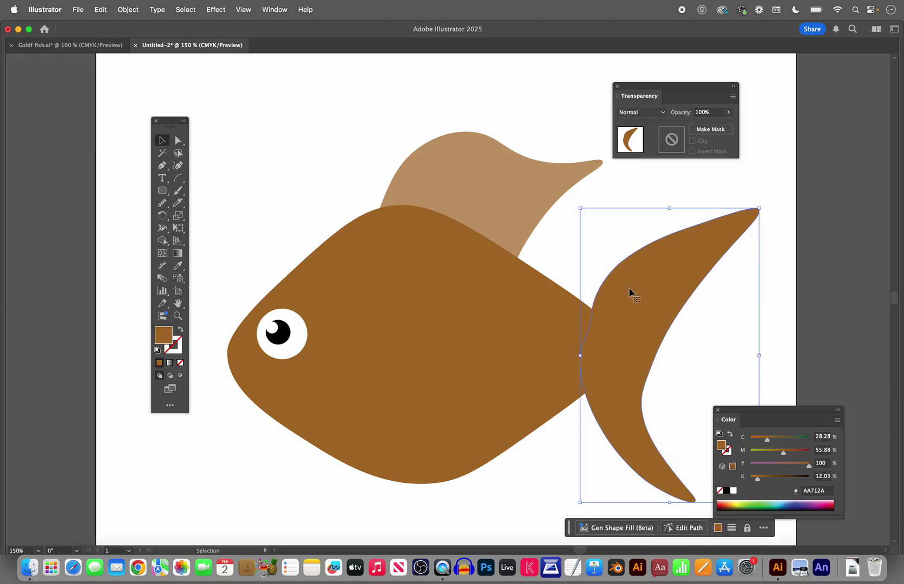
left_click_drag(759, 207, 739, 240)
left_click_drag(659, 326, 649, 313)
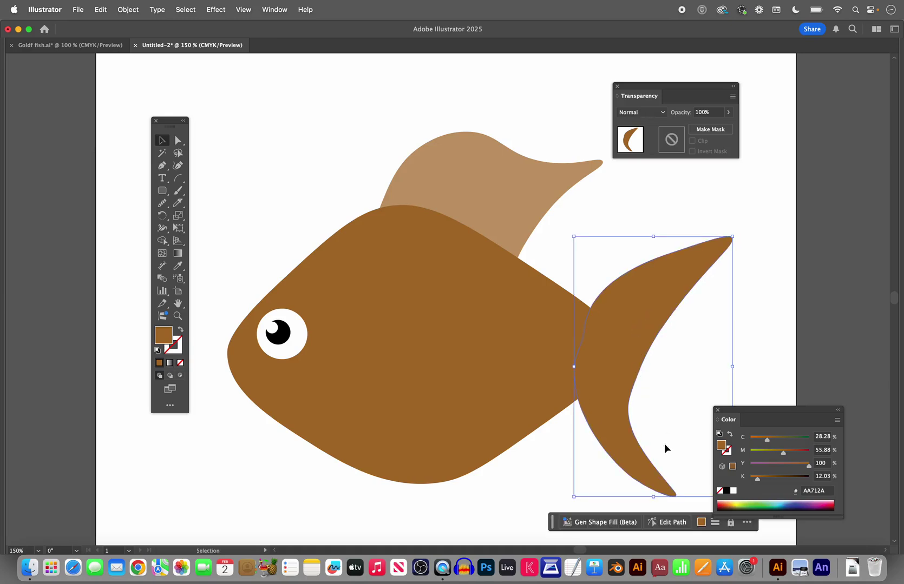
Lower the tail's opacity to 65% and deselect it
left_click(728, 112)
left_click_drag(718, 128, 717, 127)
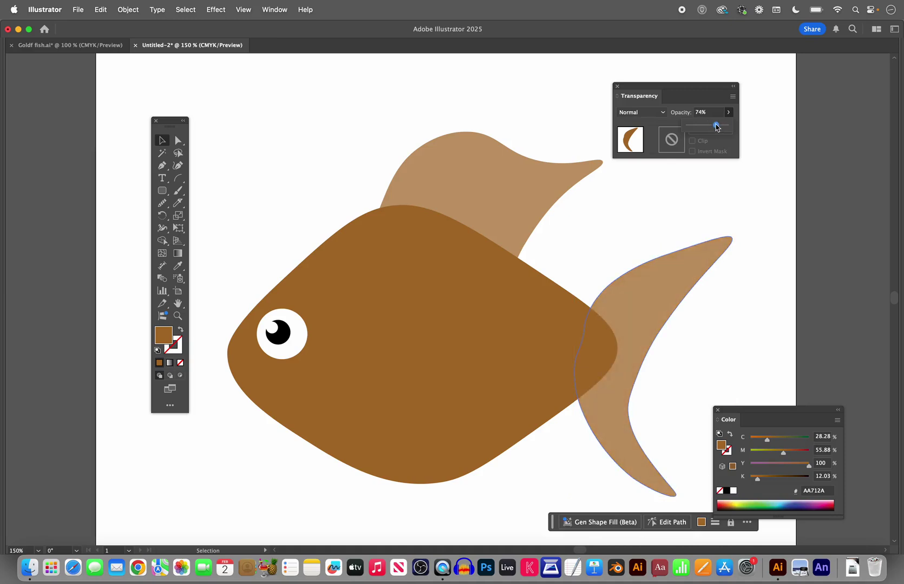
left_click_drag(717, 127, 713, 127)
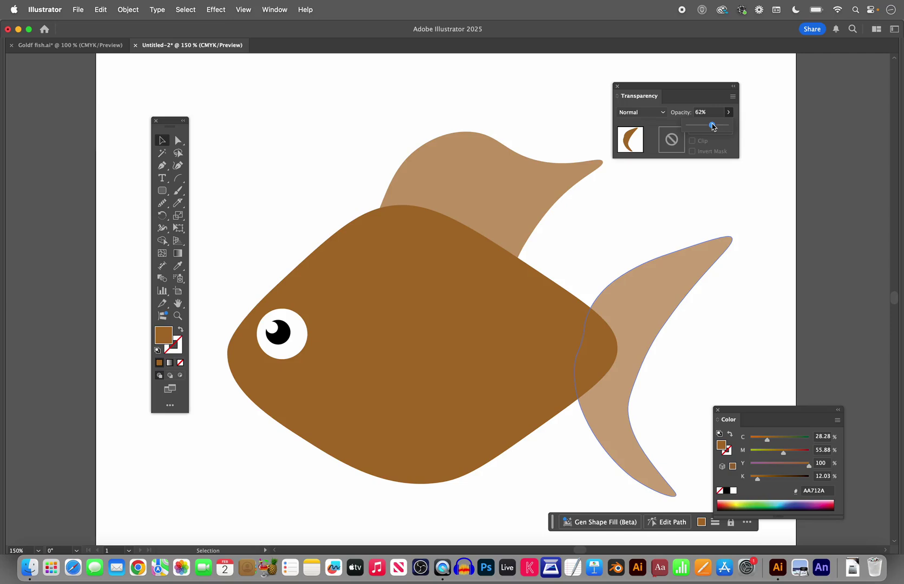
left_click(743, 228)
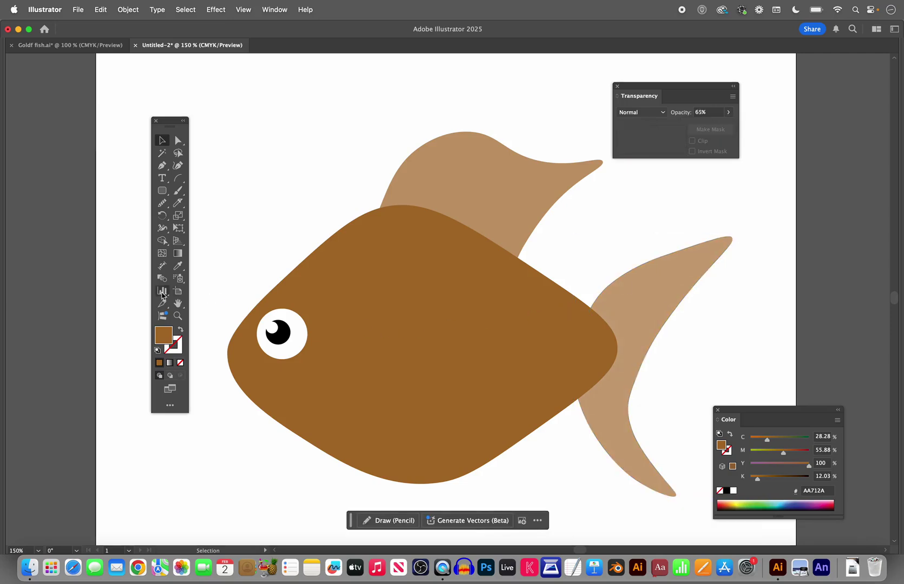
Check the finished goldfish in Goldf fish.ai, then draw a small rounded rectangle below the new fish's body and reduce its corner radius
left_click(177, 306)
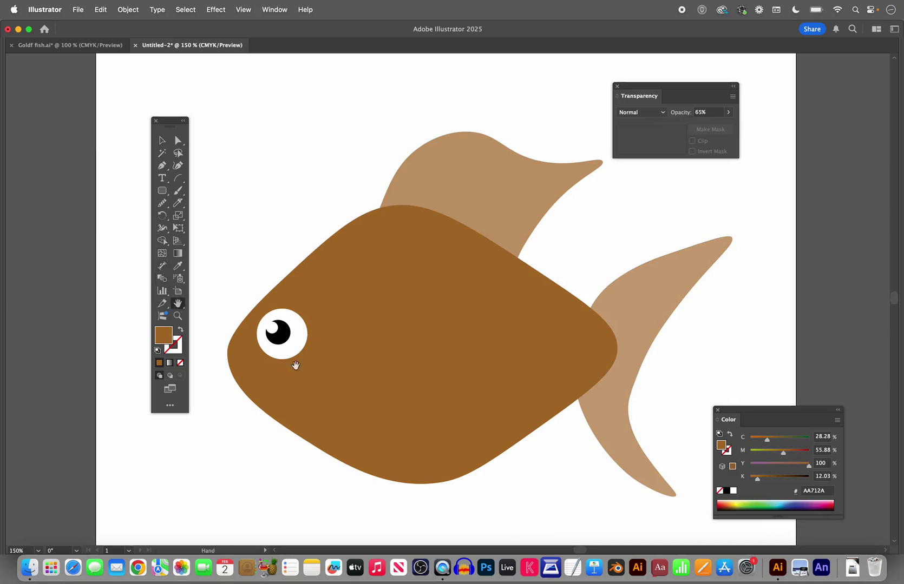
scroll(310, 331, "down", 5)
scroll(309, 332, "right", 1)
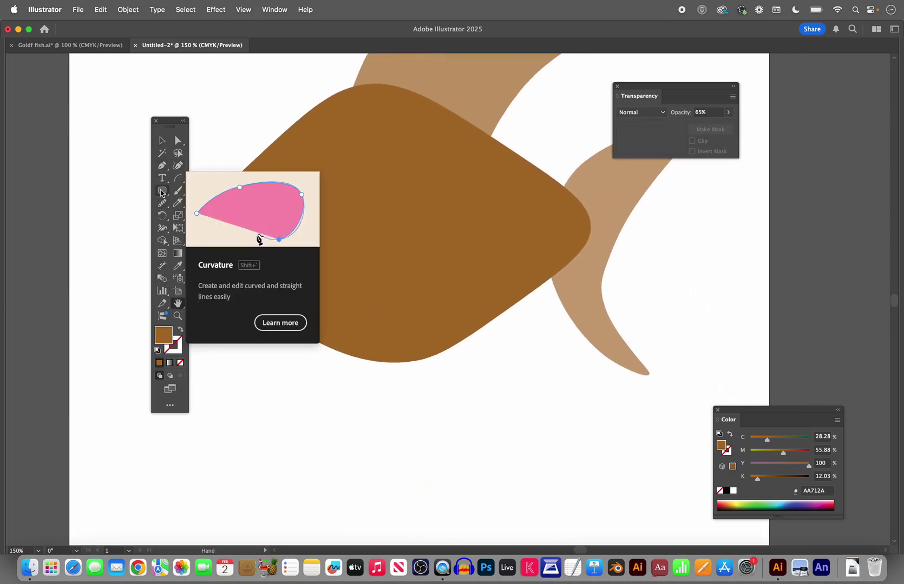
left_click(86, 47)
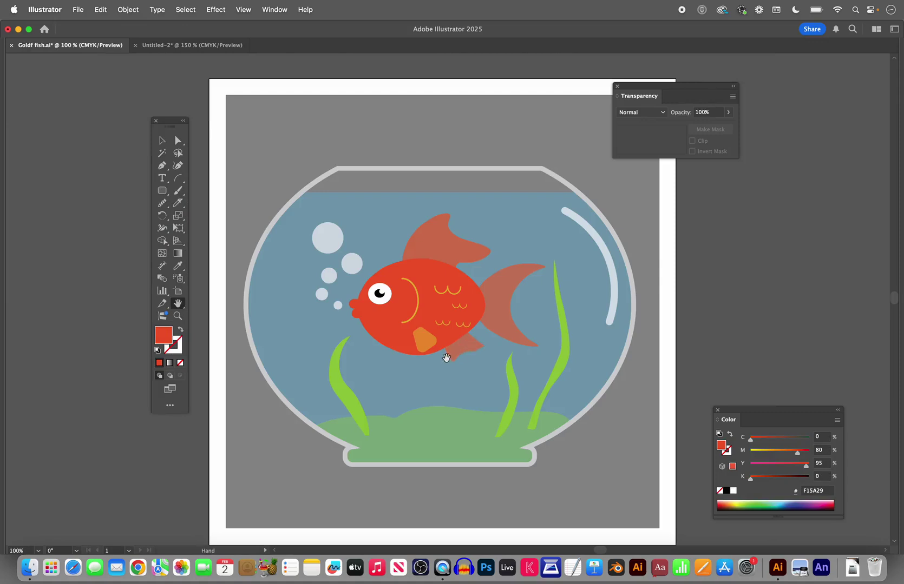
left_click(179, 47)
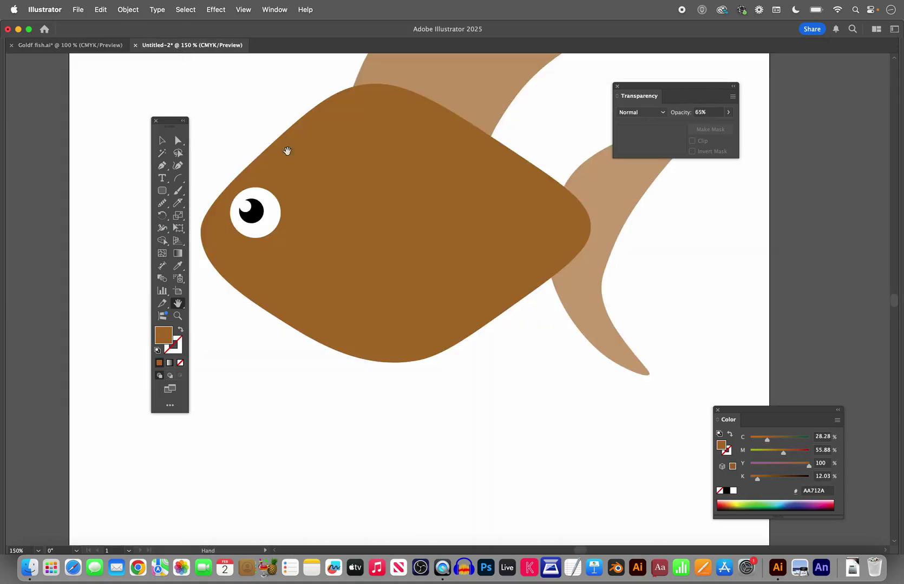
left_click_drag(160, 192, 205, 204)
left_click_drag(458, 407, 541, 467)
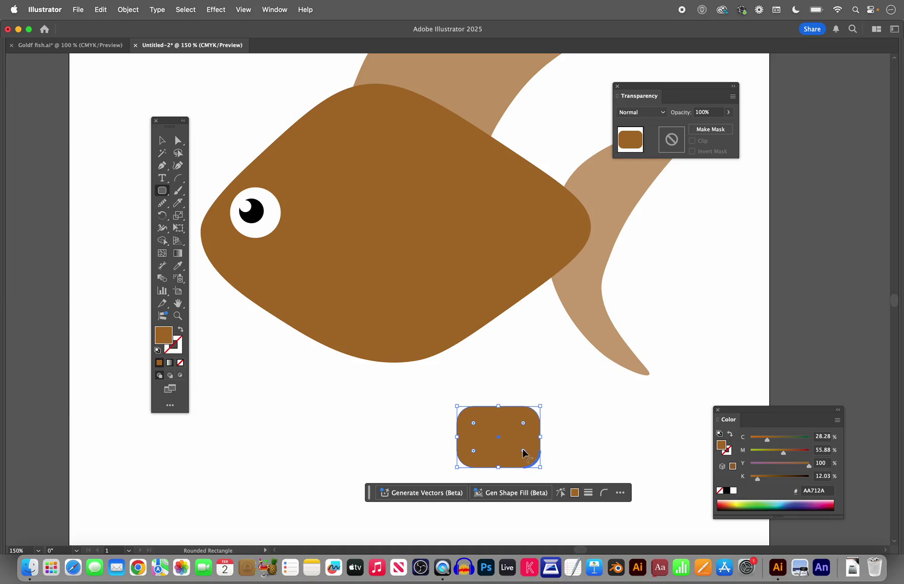
mouse_move(523, 453)
left_mouse_down()
mouse_move(516, 442)
mouse_move(526, 459)
left_mouse_up()
Lasso the rounded rectangle's upper anchor points and scale them inward to taper the shape into a small fin
left_click(178, 141)
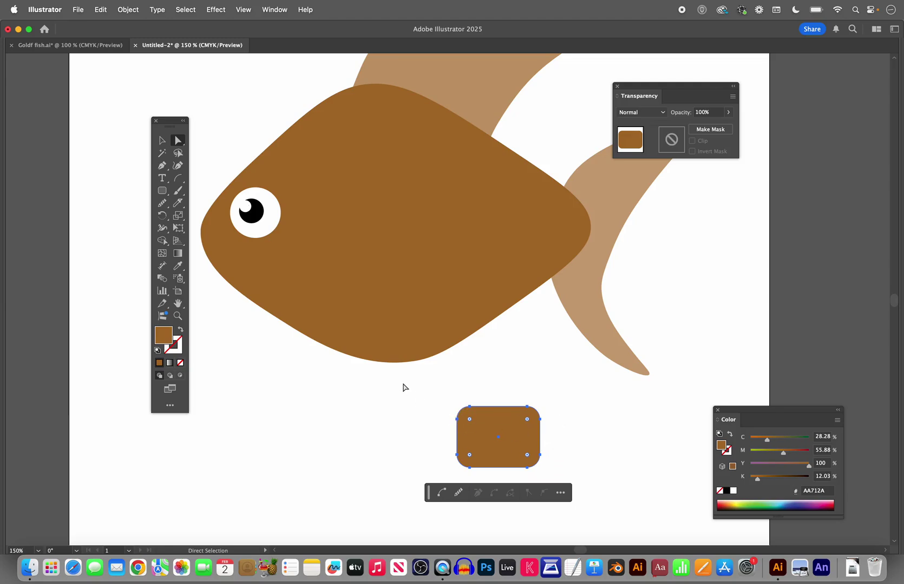
left_click(178, 154)
mouse_move(563, 415)
left_mouse_down()
mouse_move(527, 428)
mouse_move(440, 433)
mouse_move(462, 388)
mouse_move(553, 392)
mouse_move(548, 420)
left_mouse_up()
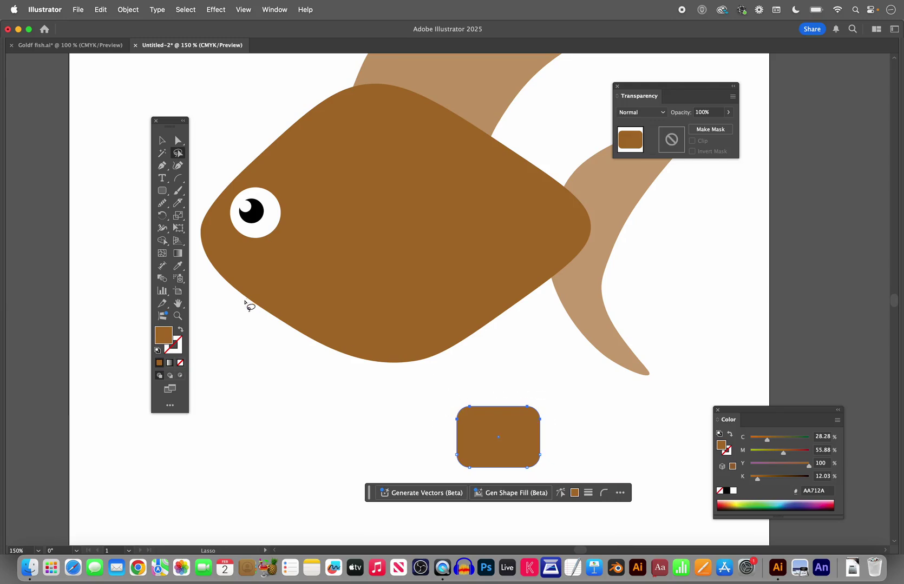
left_click(178, 216)
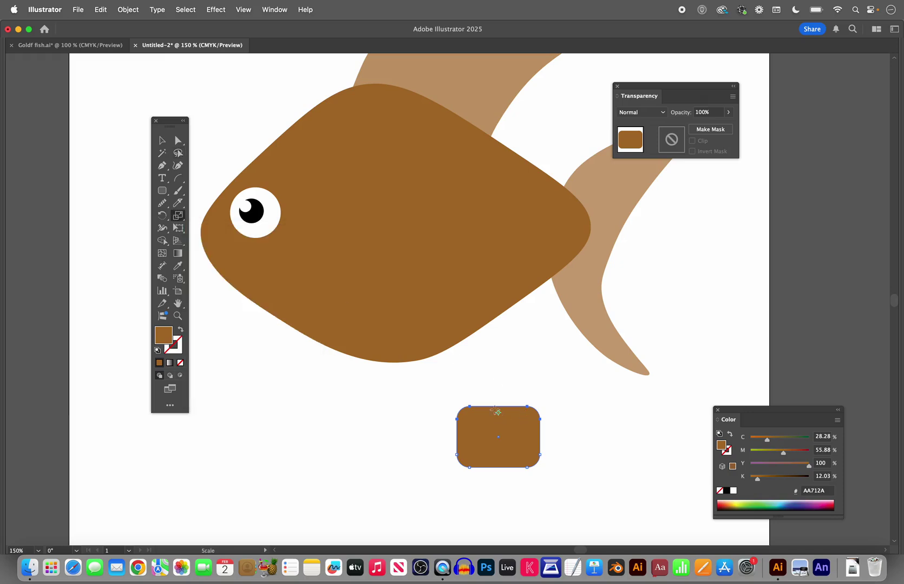
mouse_move(495, 397)
left_mouse_down()
mouse_move(500, 374)
mouse_move(492, 432)
mouse_move(498, 401)
left_mouse_up()
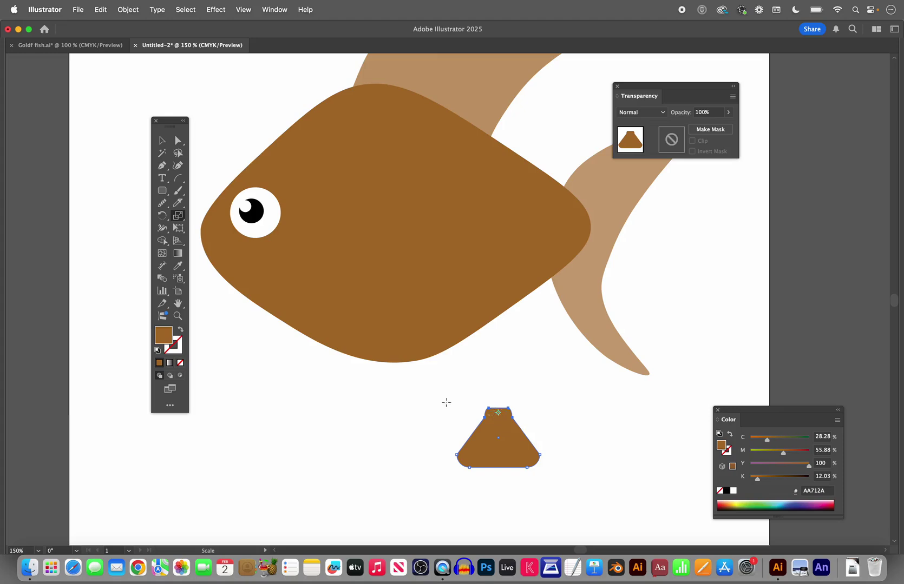
Rotate the tapered fin and place its narrow end over the lower rear edge of the fish's body
left_click(162, 141)
left_click_drag(482, 445, 473, 405)
left_click_drag(471, 405, 505, 342)
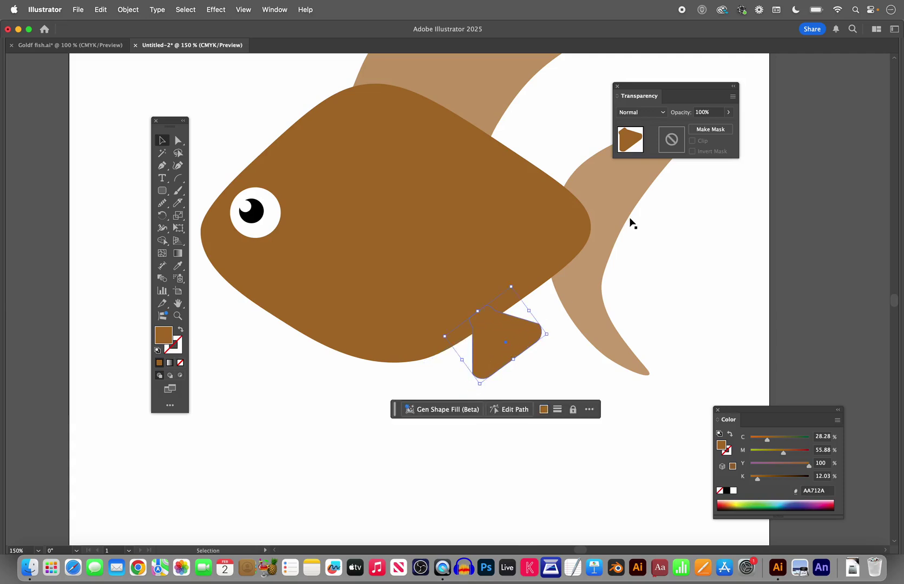
Lower the small lower fin's opacity to 57% and reshape its rear corner with the Curvature tool
left_click(729, 114)
left_click_drag(726, 125, 710, 129)
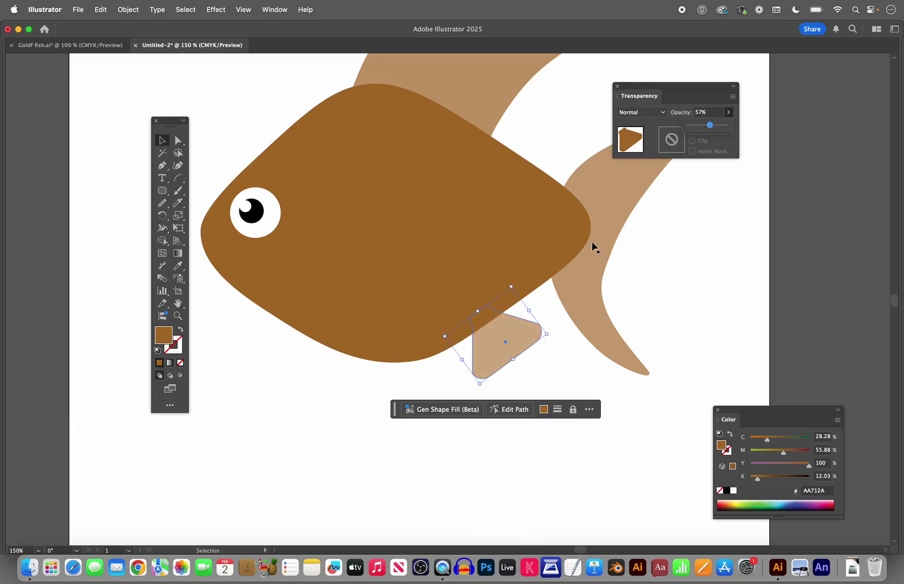
left_click(178, 166)
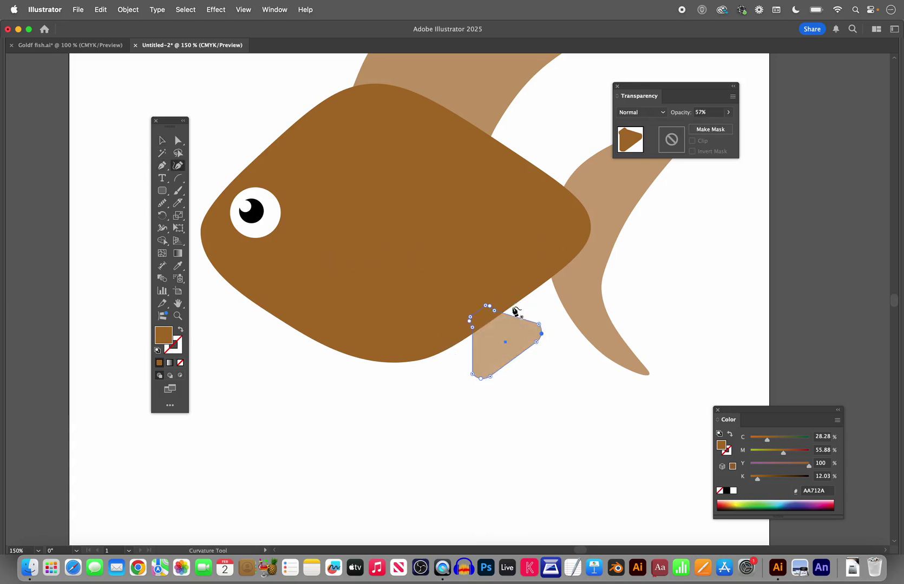
left_click_drag(534, 317, 534, 315)
left_click_drag(536, 343, 534, 340)
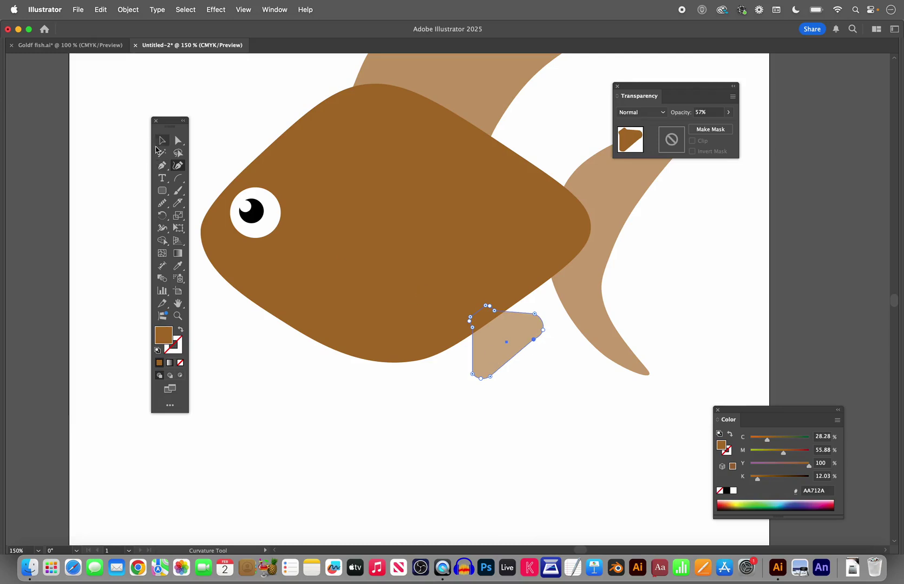
left_click(161, 142)
left_click(214, 125)
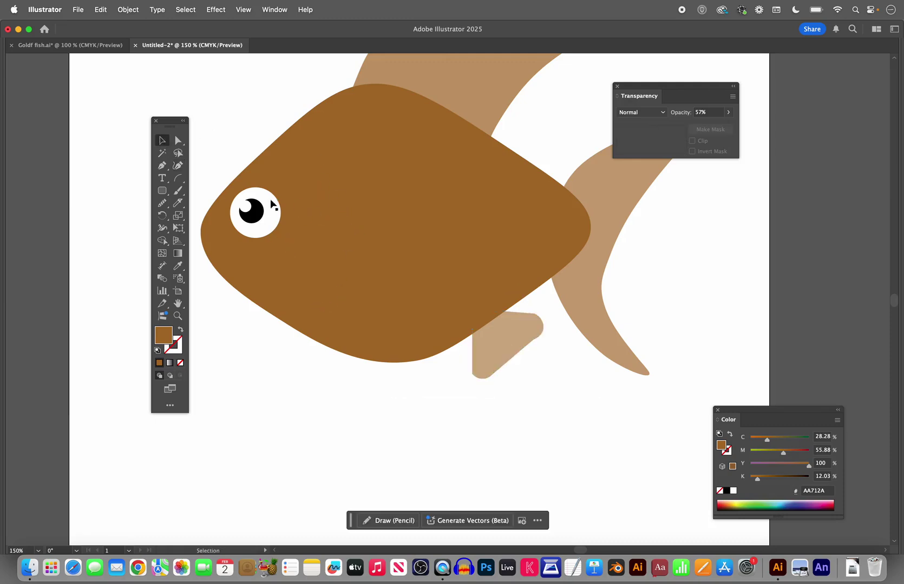
Draw a small brown rounded rectangle below the fish's mouth area and stack a copy directly beneath it to form two lips
left_click_drag(170, 121, 113, 121)
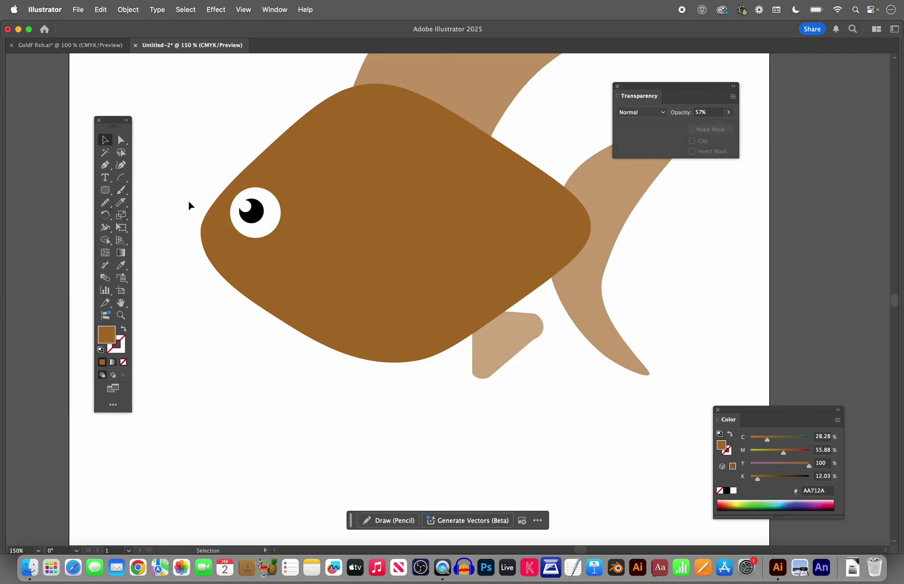
left_click_drag(105, 190, 130, 197)
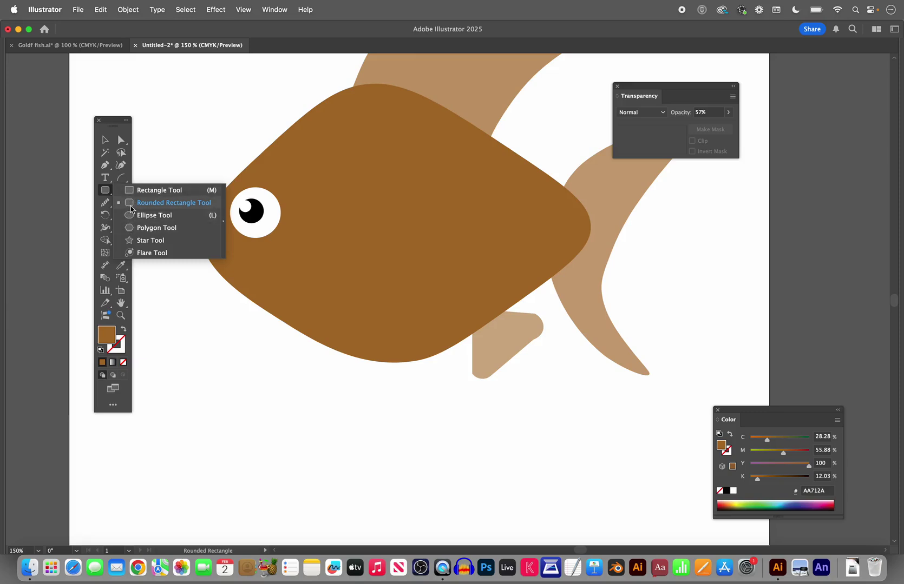
left_click(131, 203)
left_click_drag(186, 320, 226, 342)
left_click(106, 142)
left_click(151, 168)
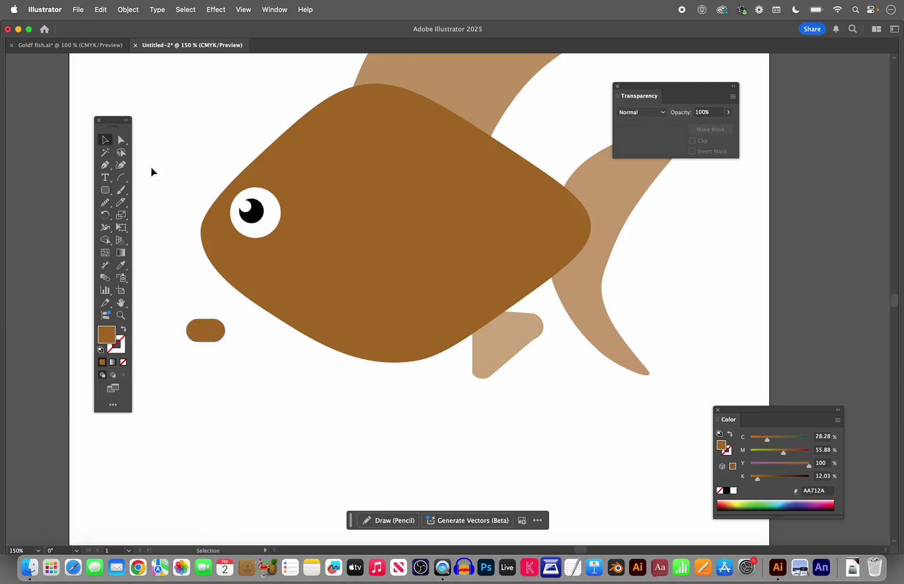
left_click(201, 334)
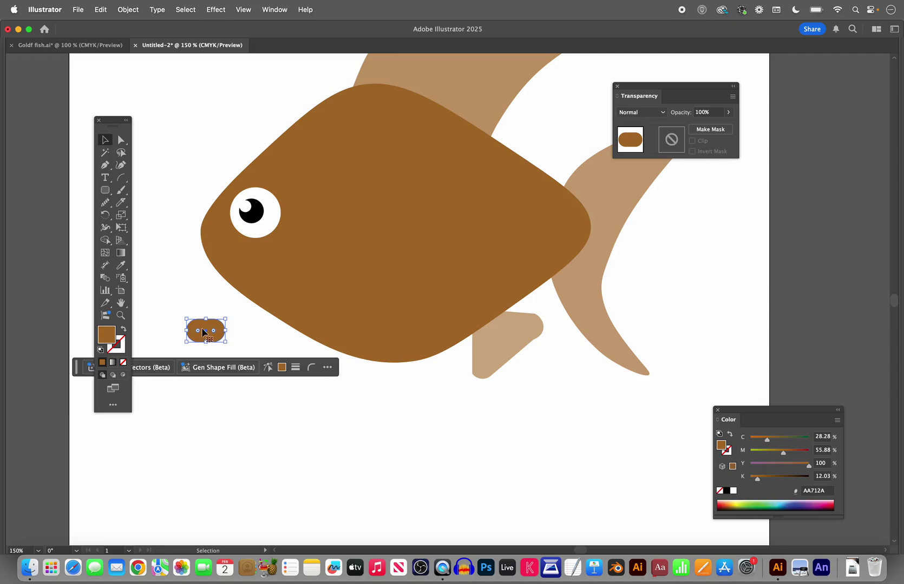
mouse_move(201, 328)
left_mouse_down()
mouse_move(180, 320)
mouse_move(184, 339)
left_mouse_up()
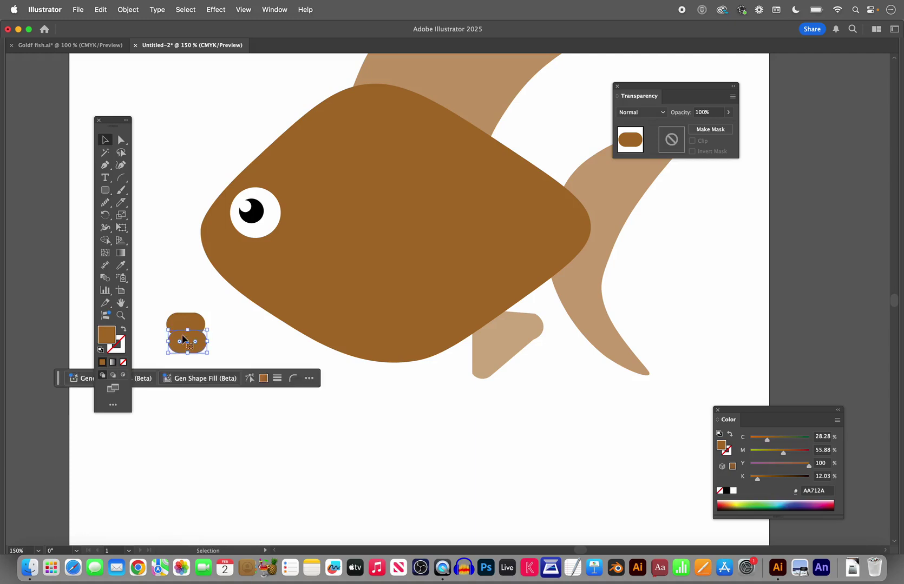
Group the two stacked rounded rectangles and place them over the front tip of the body as the mouth
left_click(160, 295)
left_click_drag(208, 382, 208, 383)
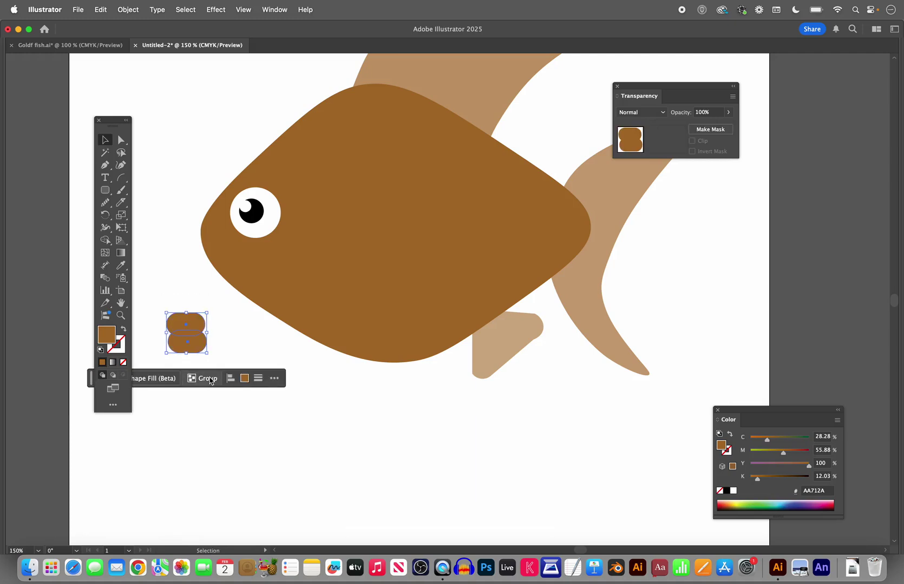
left_click(201, 378)
mouse_move(203, 349)
left_mouse_down()
mouse_move(201, 286)
mouse_move(217, 249)
left_mouse_up()
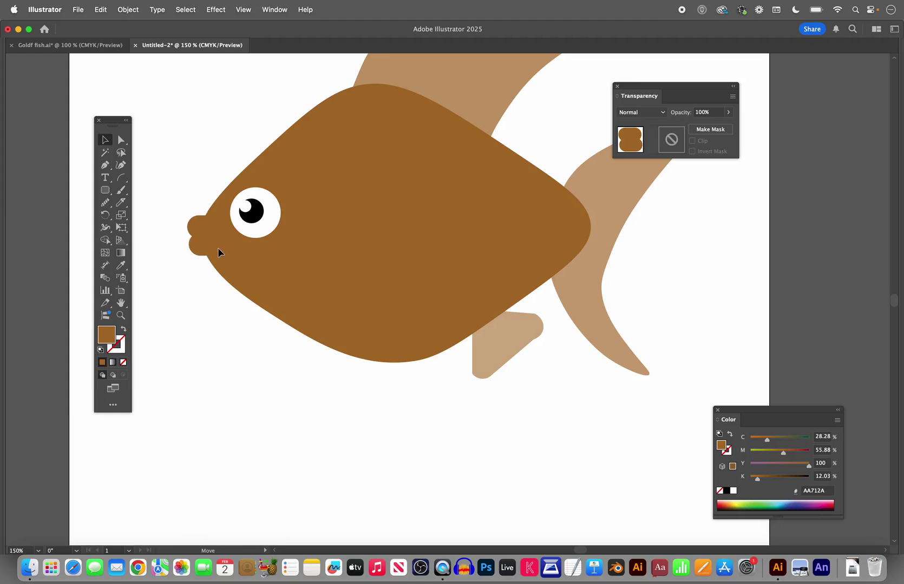
left_click(186, 165)
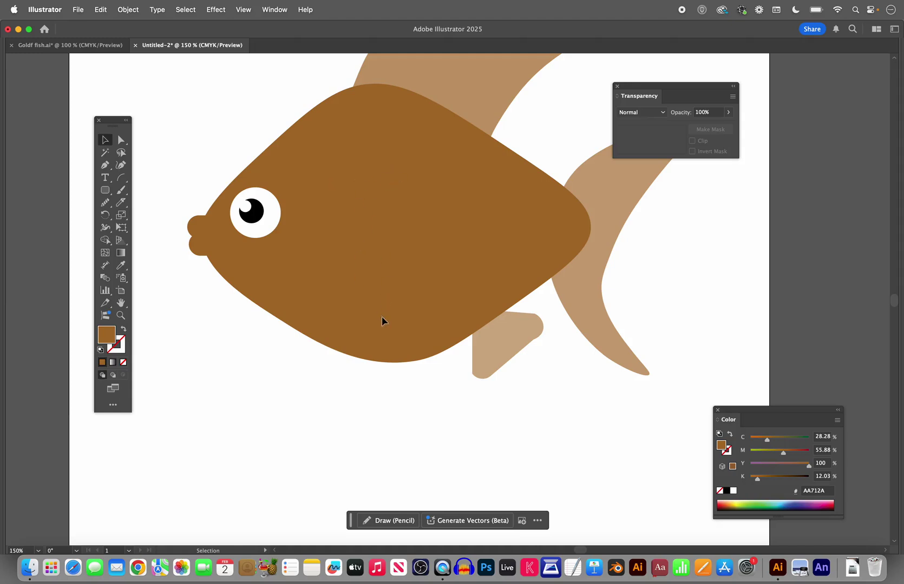
Duplicate the small lower fin into the empty area below the body and set the copy's opacity to 100%
left_click(497, 356)
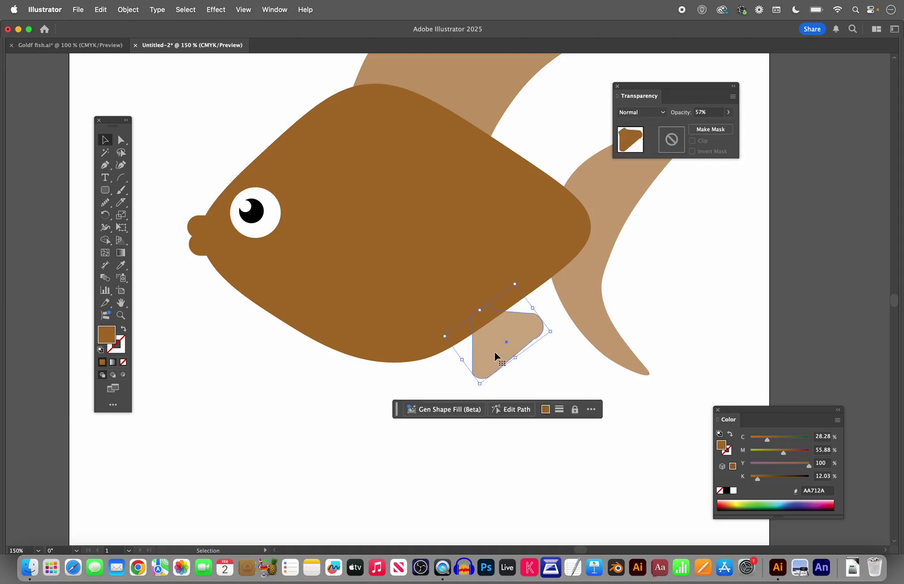
left_click_drag(493, 357, 394, 445)
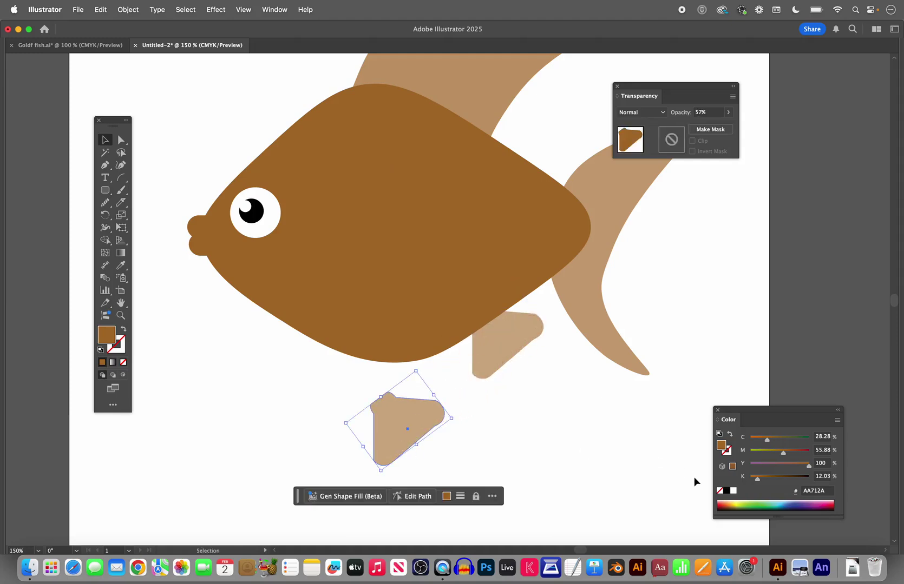
left_click(727, 112)
left_click_drag(708, 126, 728, 126)
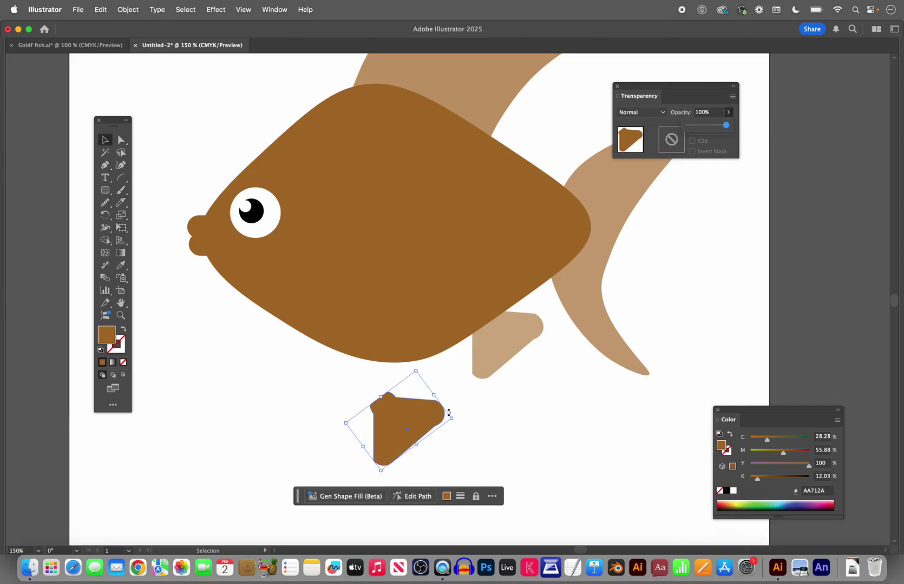
Fill the copied fin with yellow E2C23D and place it, rotated slightly counterclockwise, on the lower middle of the body
double_click(107, 335)
mouse_move(412, 268)
left_mouse_down()
mouse_move(400, 240)
mouse_move(410, 236)
left_mouse_up()
left_click_drag(459, 345, 456, 339)
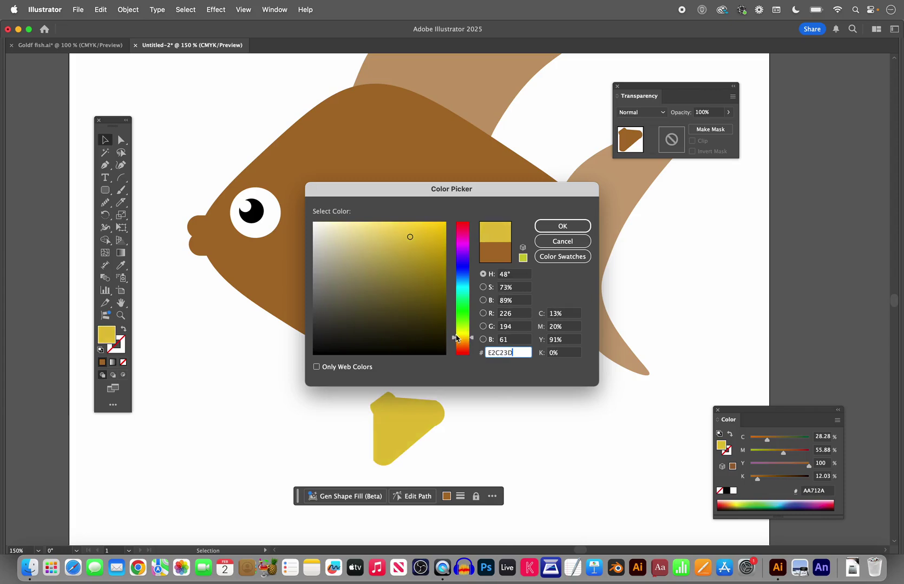
left_click(562, 226)
left_click_drag(390, 429, 368, 308)
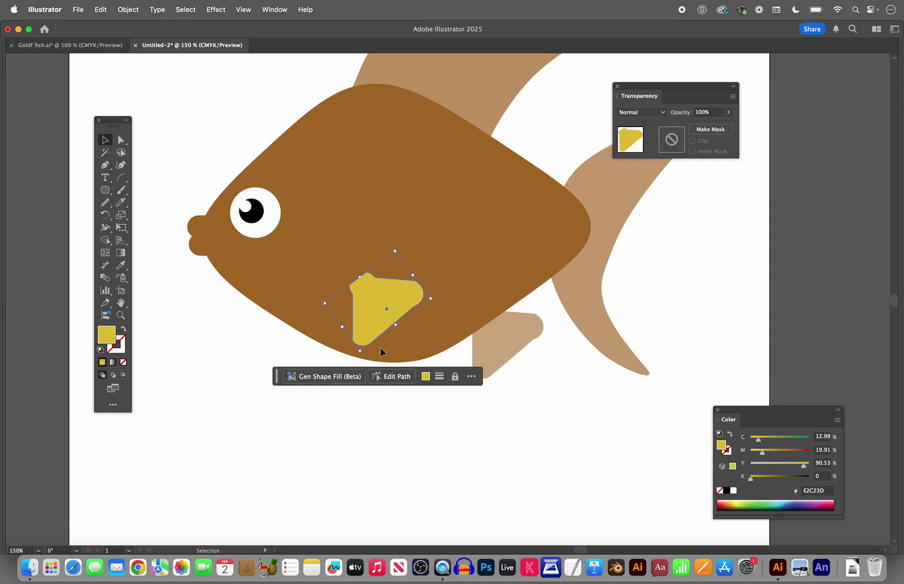
left_click_drag(436, 301, 380, 283)
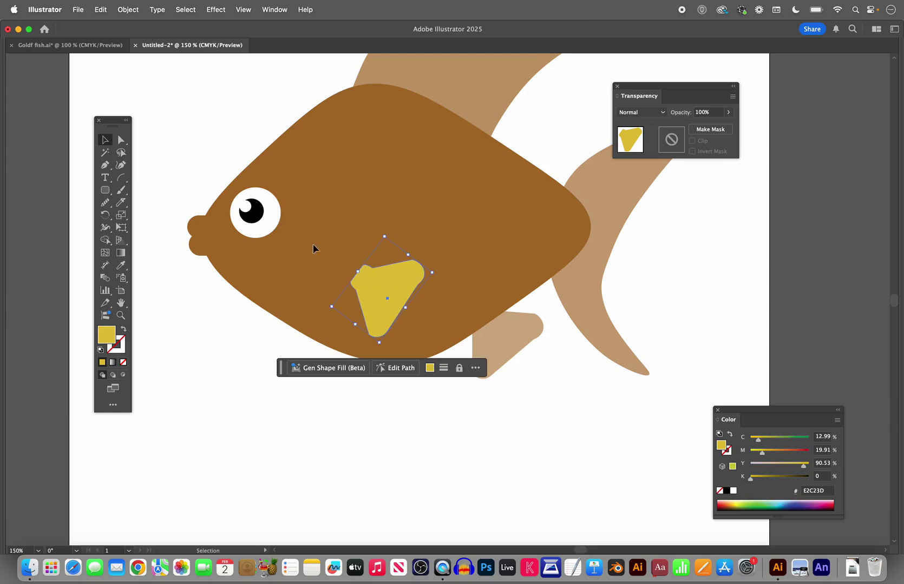
Round the yellow fin's corners further with the Direct Selection tool's live corners and deselect it
left_click(120, 140)
left_click(120, 315)
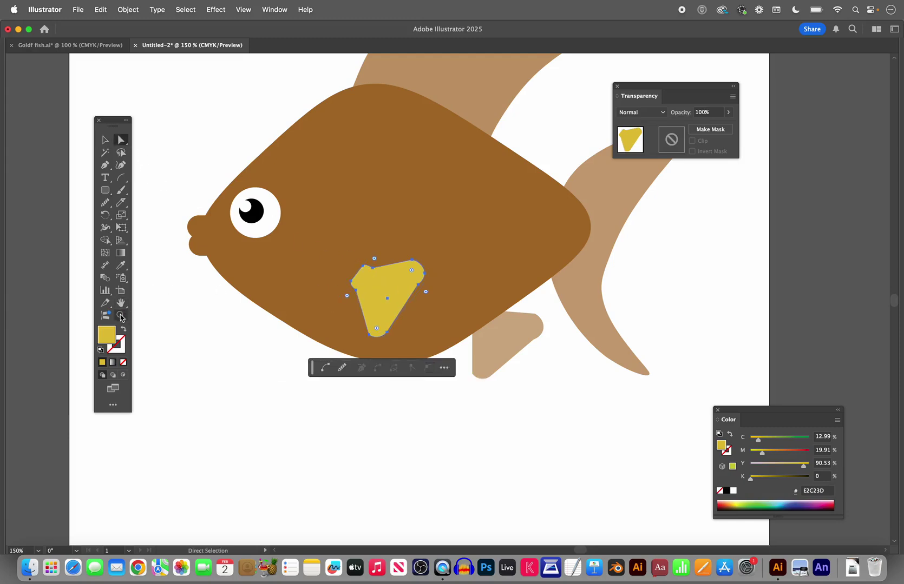
left_click(376, 274)
left_click(443, 303)
left_click(444, 304)
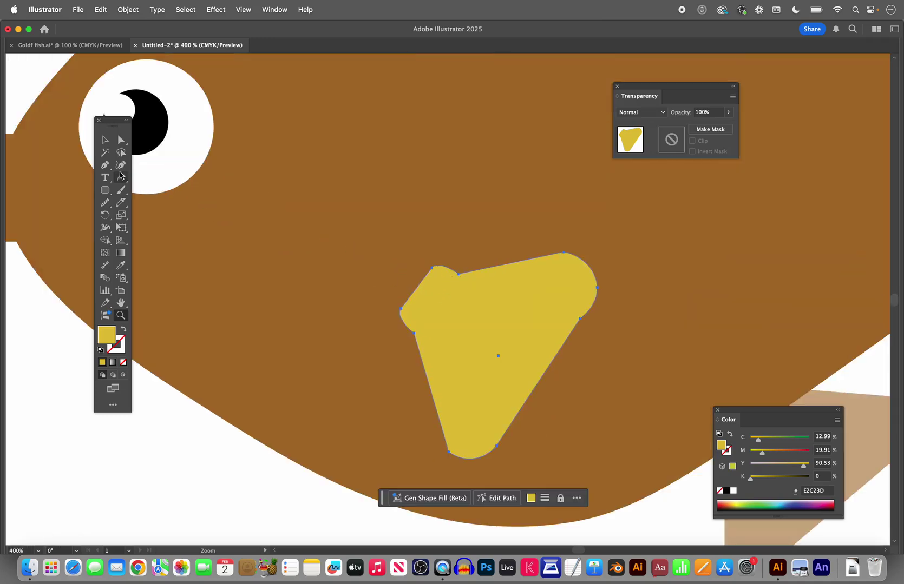
left_click(120, 141)
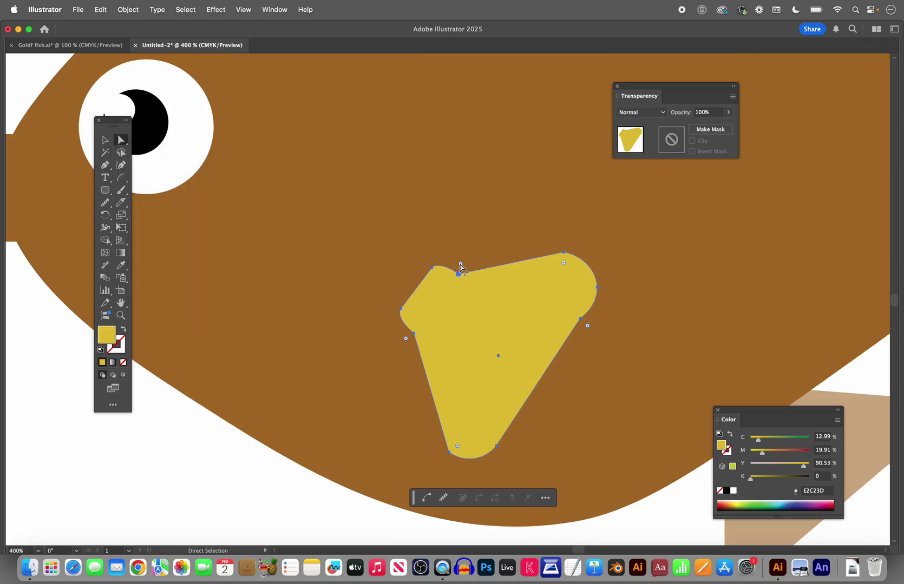
left_click_drag(460, 266, 463, 244)
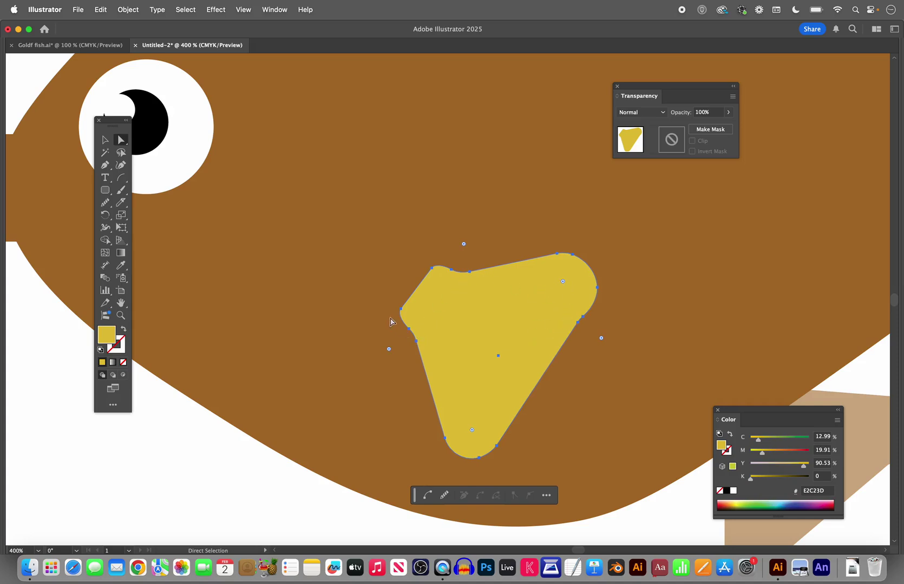
left_click(104, 140)
left_click(202, 507)
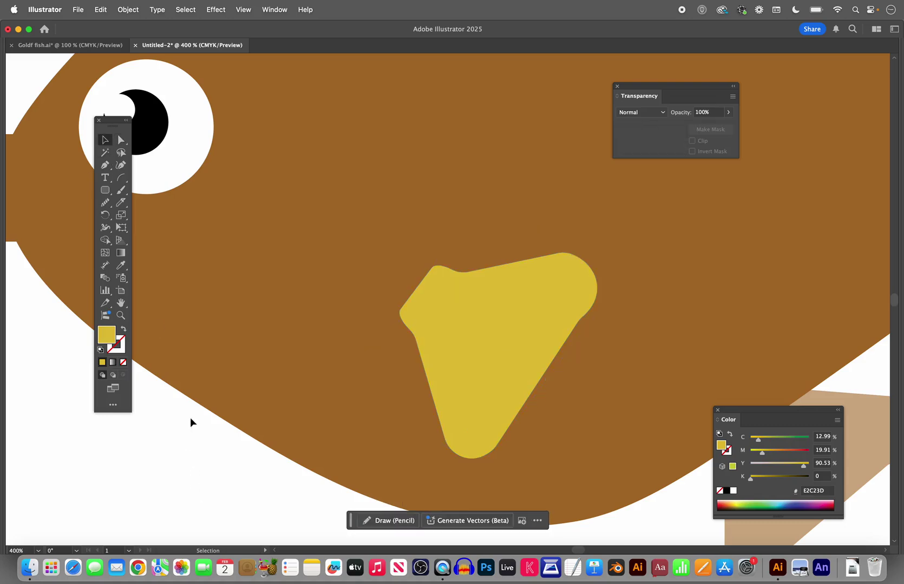
Check the whole fish against the finished goldfish in Goldf fish.ai, then move the tail slightly up and away from the body
left_click(121, 315)
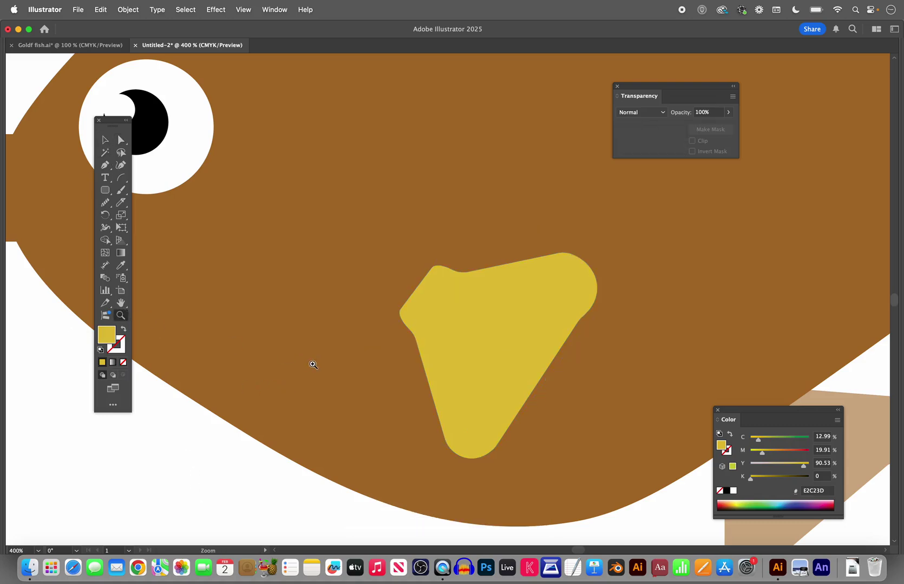
left_click(312, 365, "alt")
left_click(313, 365, "alt")
left_click(313, 365, "alt")
left_click(121, 303)
left_click_drag(464, 335, 206, 488)
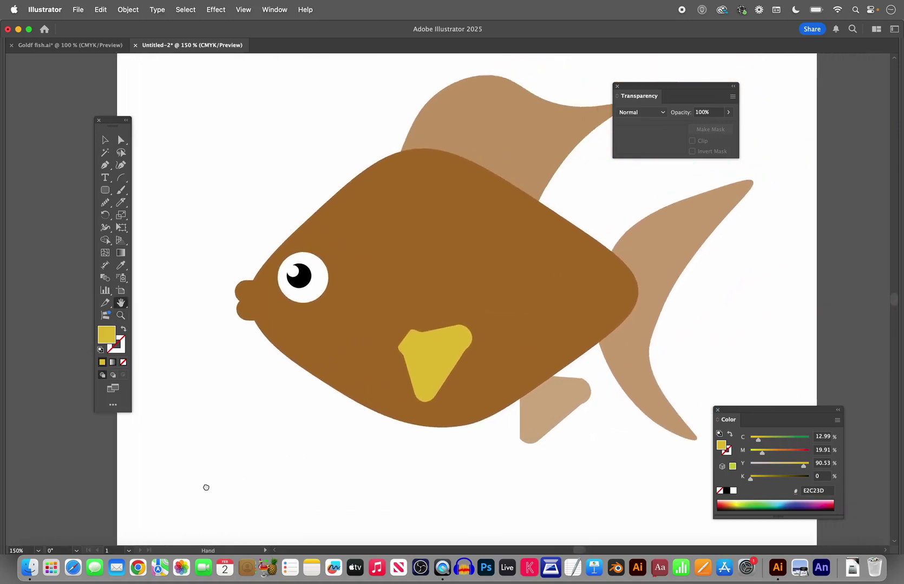
left_click(57, 45)
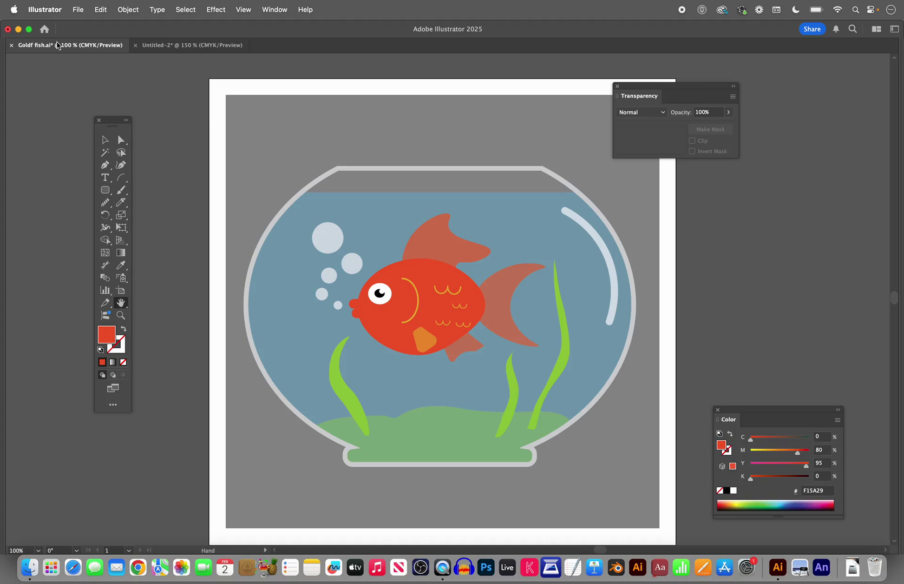
left_click(155, 45)
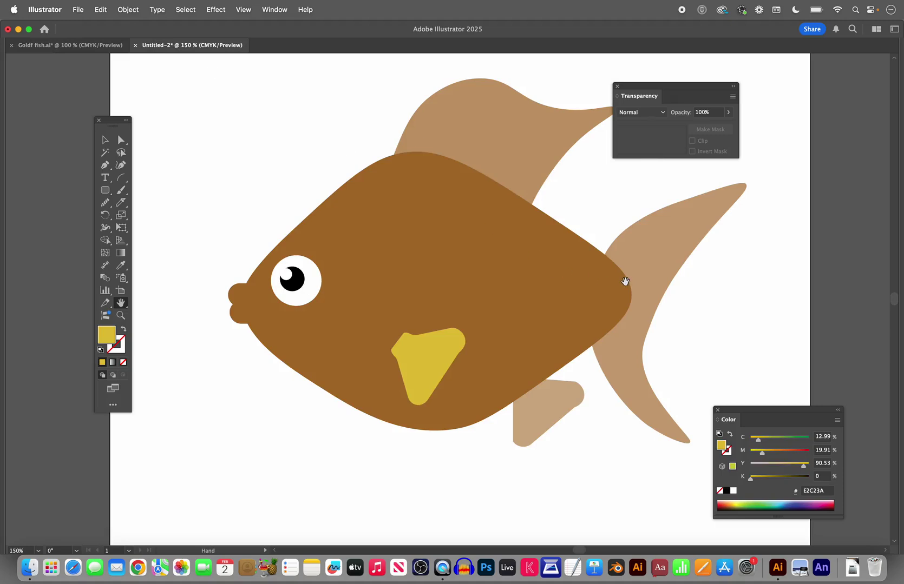
left_click(105, 140)
mouse_move(646, 258)
left_mouse_down()
mouse_move(665, 257)
mouse_move(661, 247)
left_mouse_up()
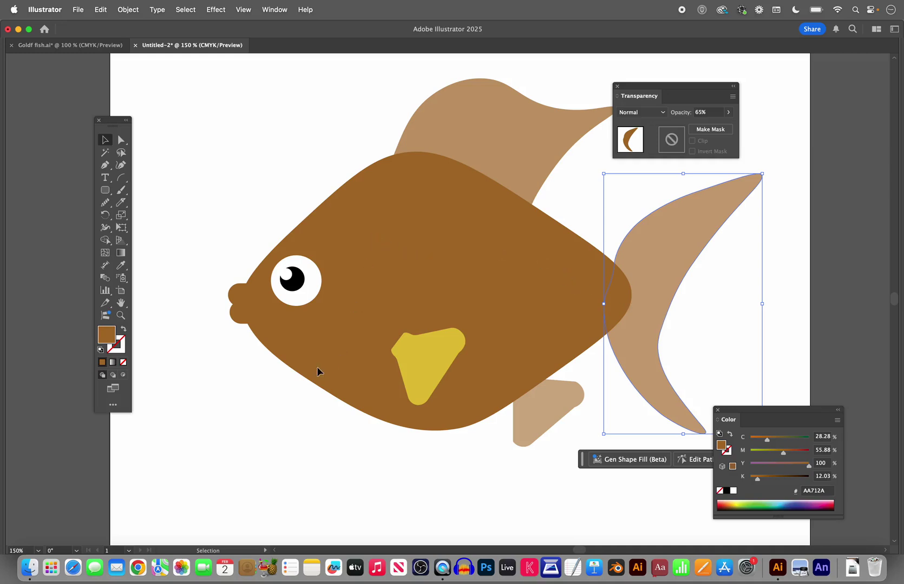
Deselect the tail and draw a brown circle with the Ellipse tool in the empty area above the fish's mouth
left_click(102, 192)
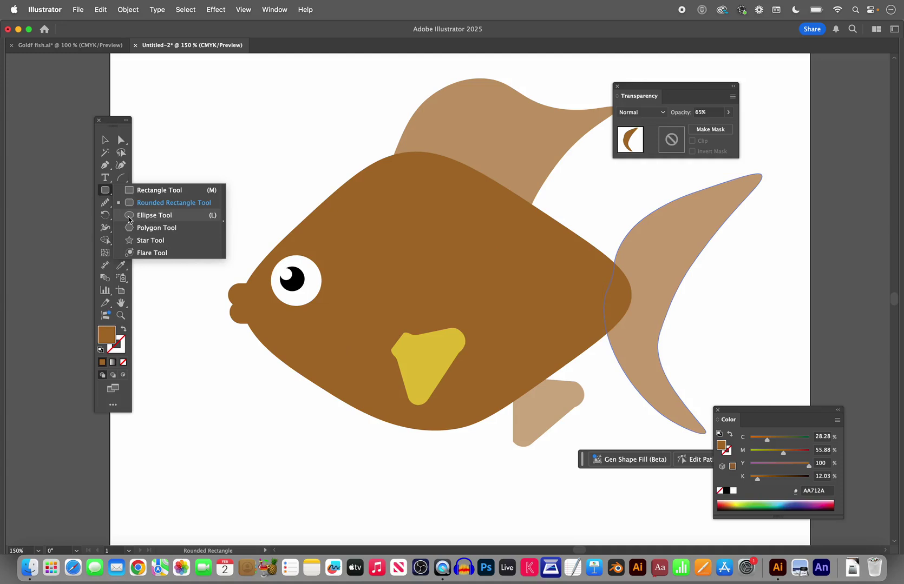
left_click(128, 216)
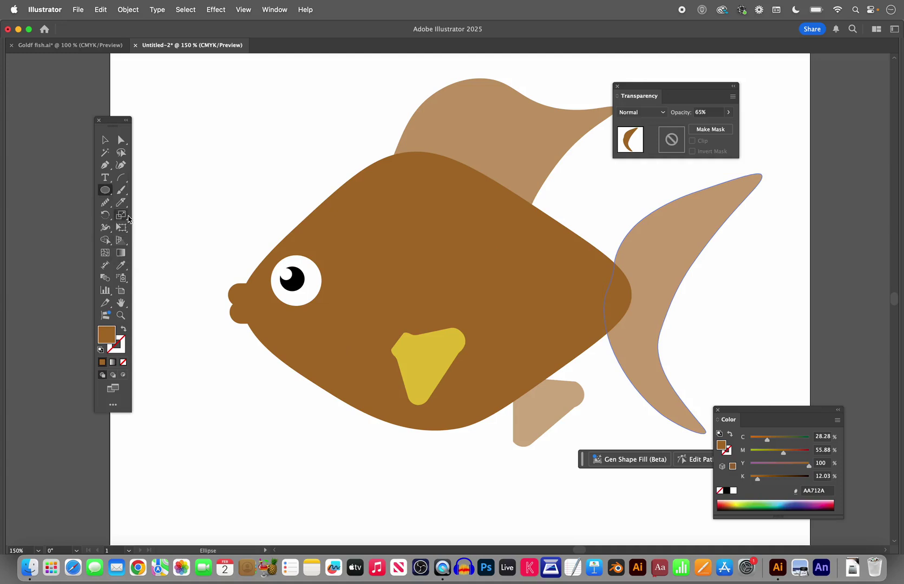
left_click(123, 330)
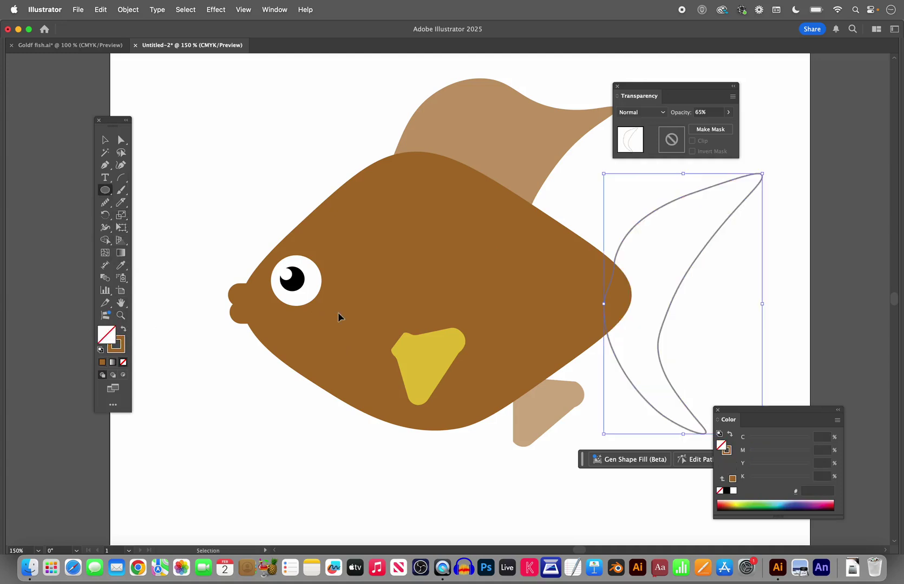
key("shift+x")
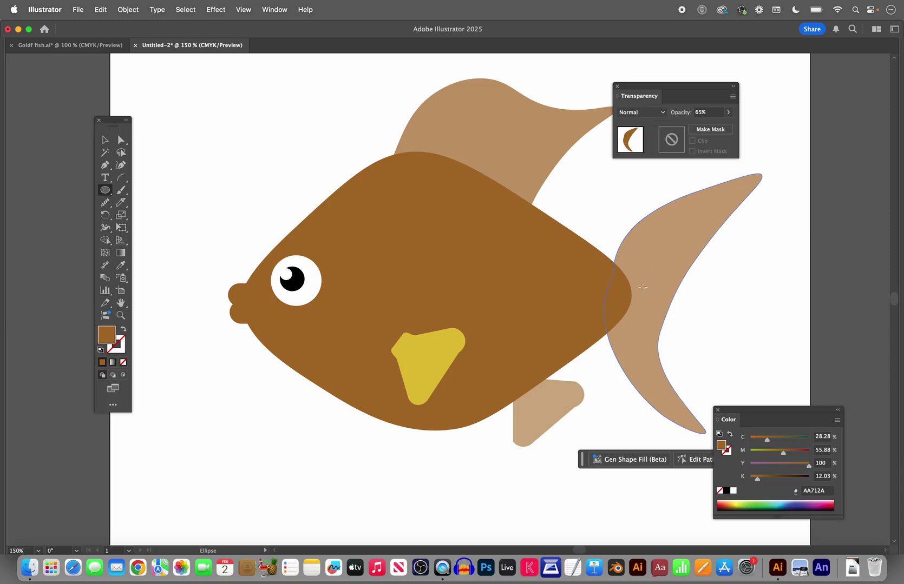
left_click(105, 140)
left_click(172, 156)
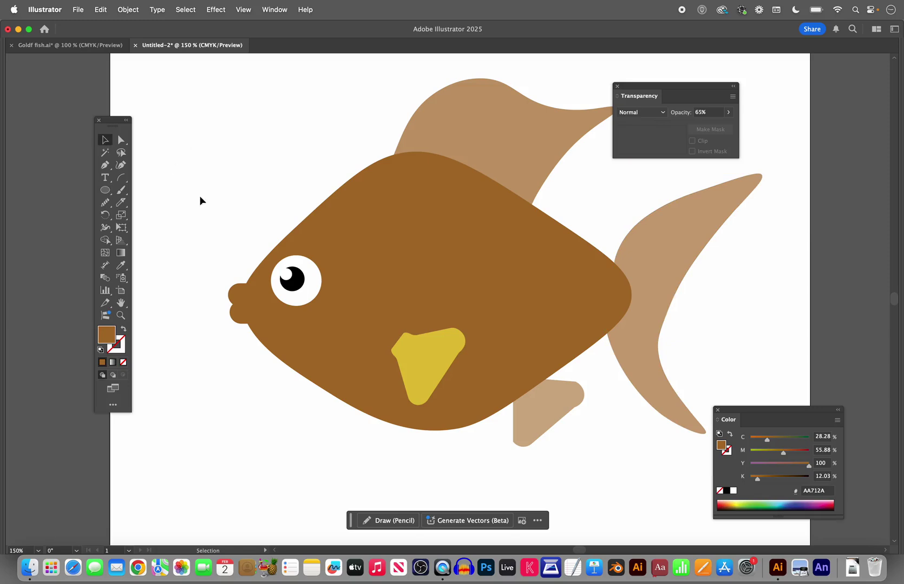
left_click(105, 190)
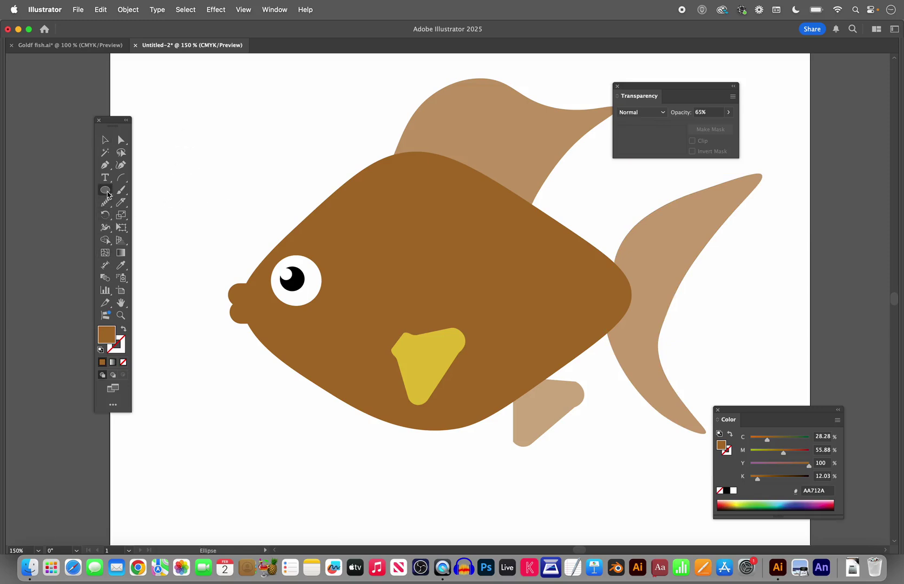
mouse_move(161, 142)
left_mouse_down()
mouse_move(236, 242)
mouse_move(270, 240)
left_mouse_up()
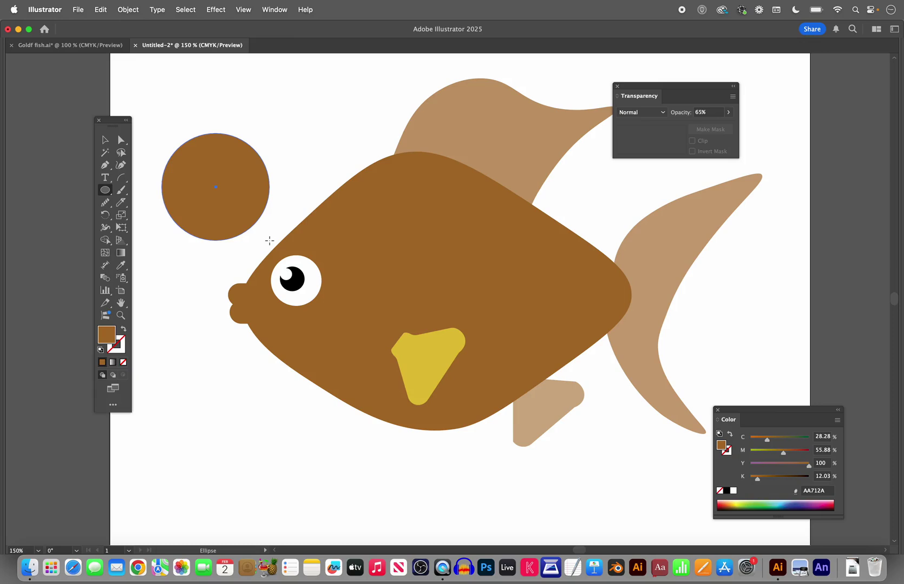
Swap the circle's fill and stroke so it becomes an unfilled brown outline, and deselect it
left_click_drag(270, 241, 271, 241)
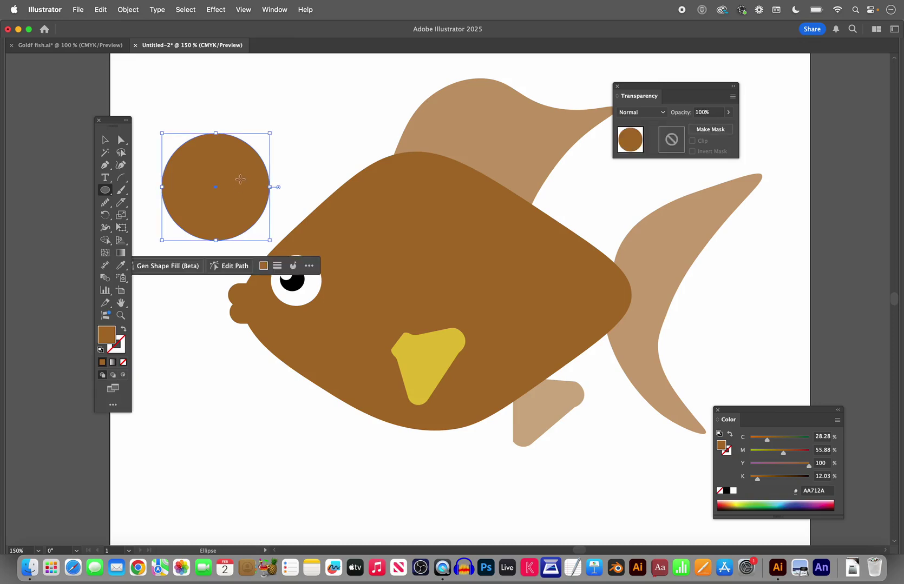
left_click(123, 329)
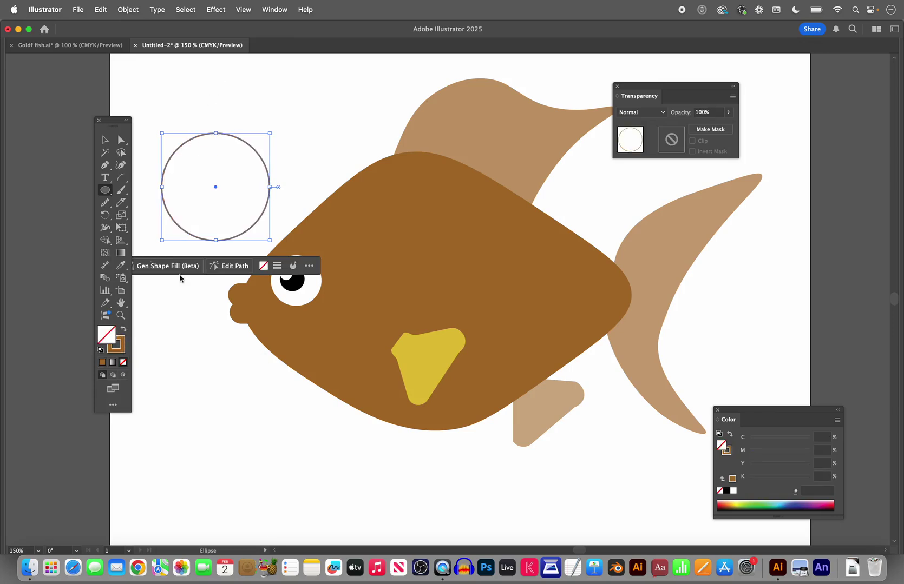
left_click(105, 140)
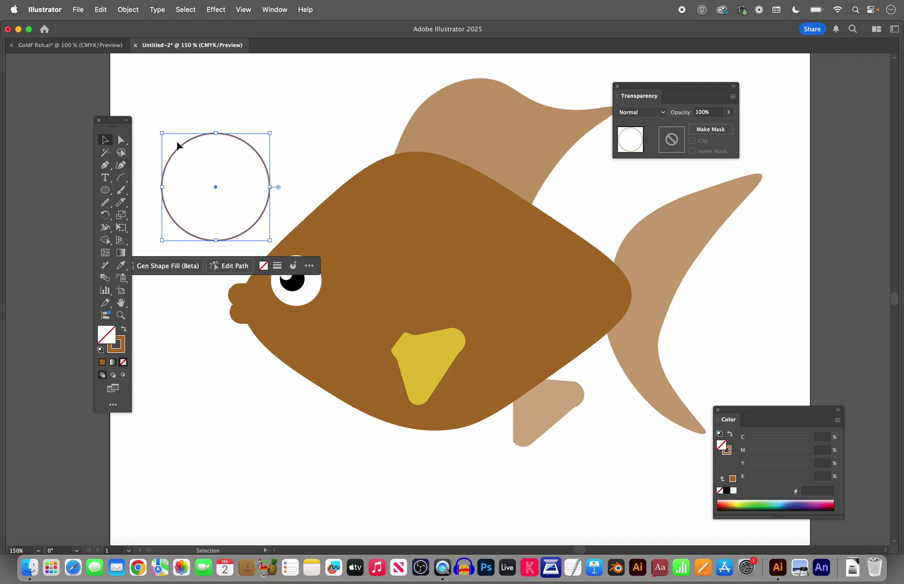
left_click(208, 108)
Cut the circle outline near its top and bottom centre with the Scissors tool and delete its left portion
left_click(120, 203)
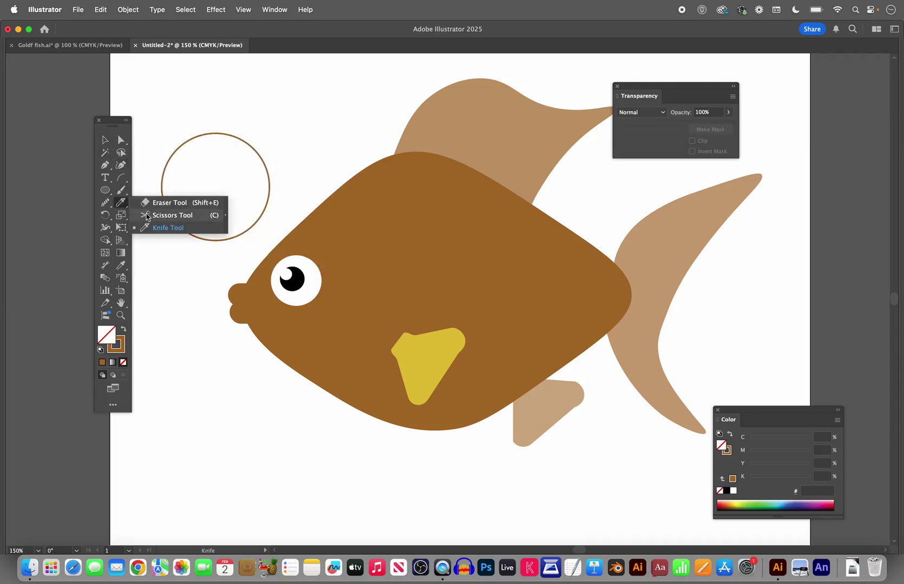
left_click(147, 203)
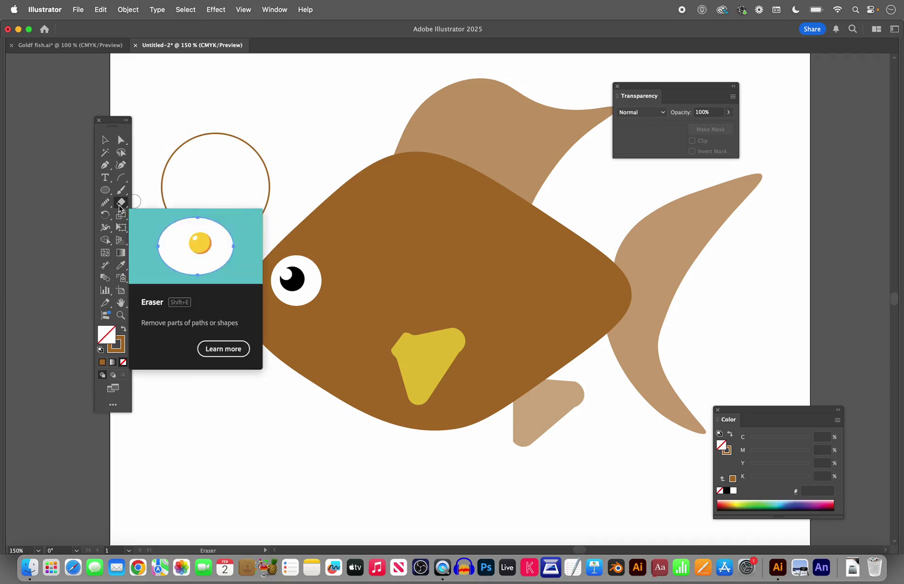
left_click(120, 206)
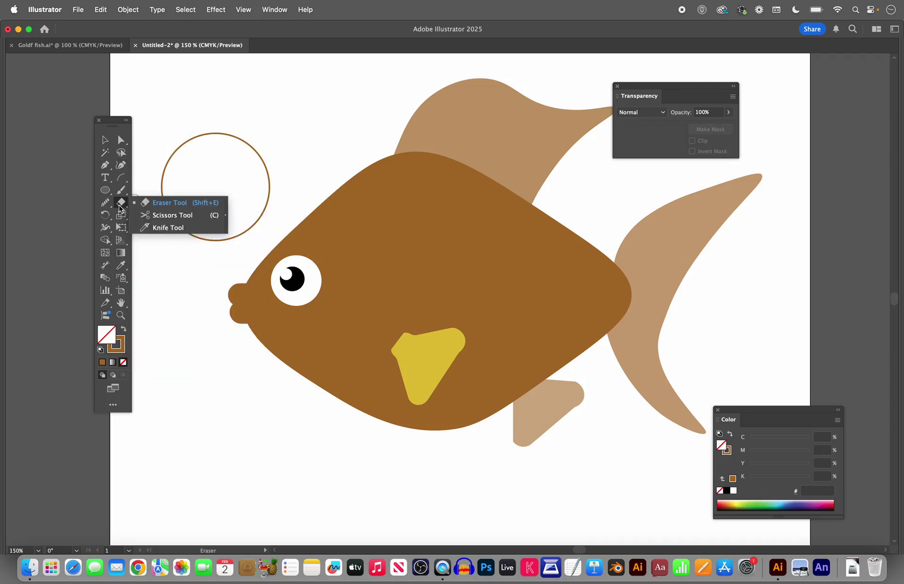
left_click(145, 216)
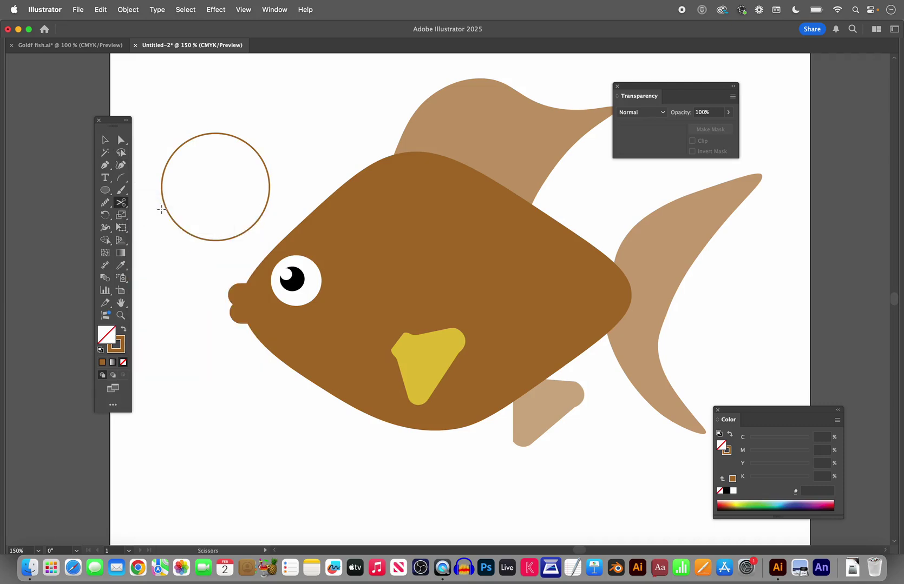
left_click(224, 134)
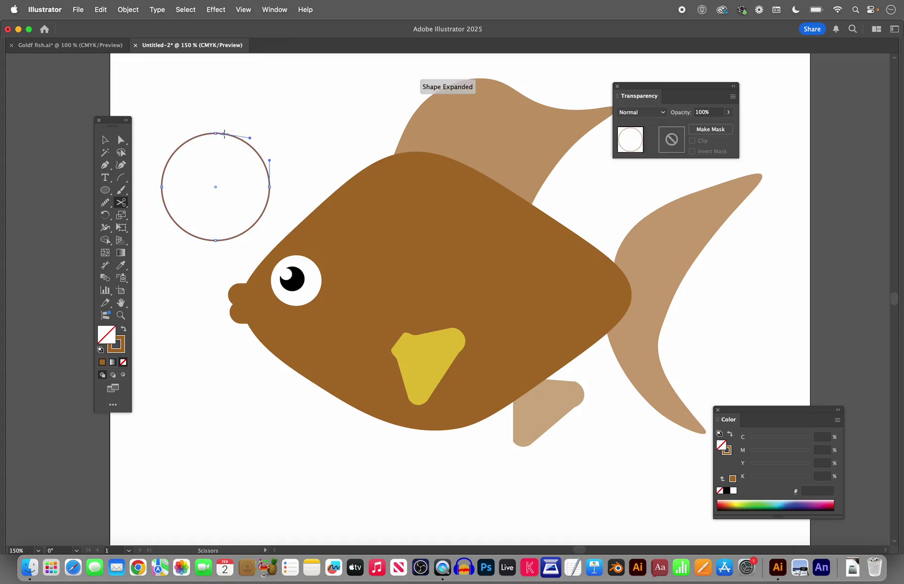
left_click(223, 239)
left_click(105, 140)
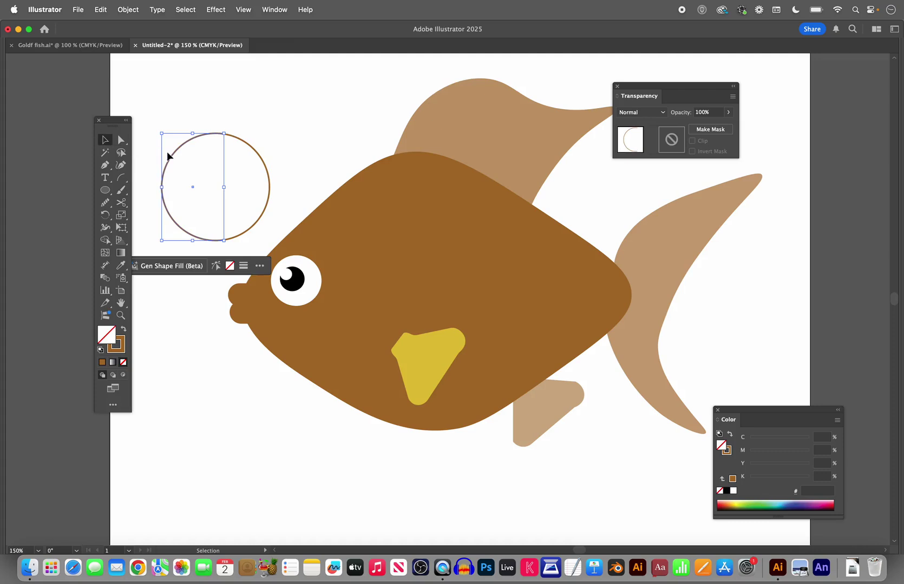
key("Delete")
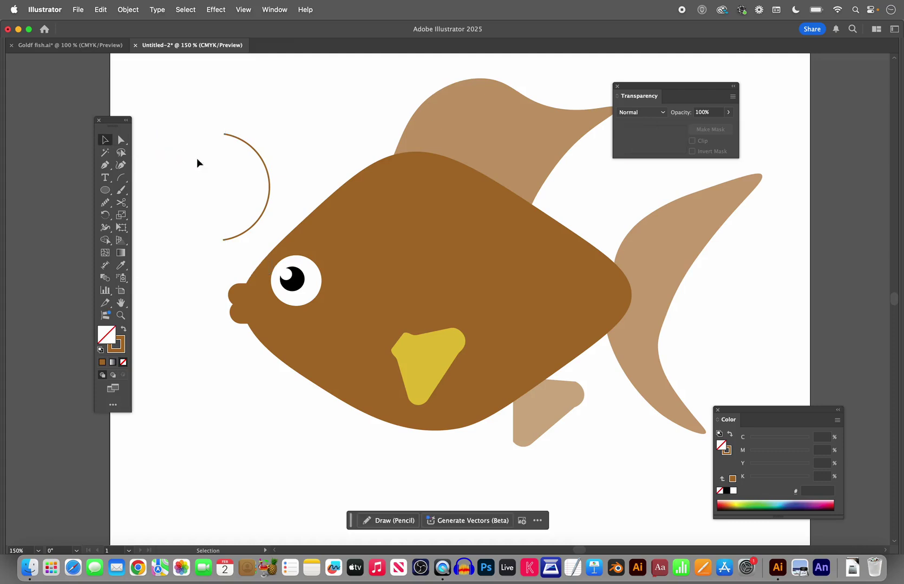
Restore the remaining right-hand arc after a trial deletion and move it slightly up and to the left
left_click(249, 149)
key("Delete")
key("super+z")
left_click_drag(293, 196, 264, 165)
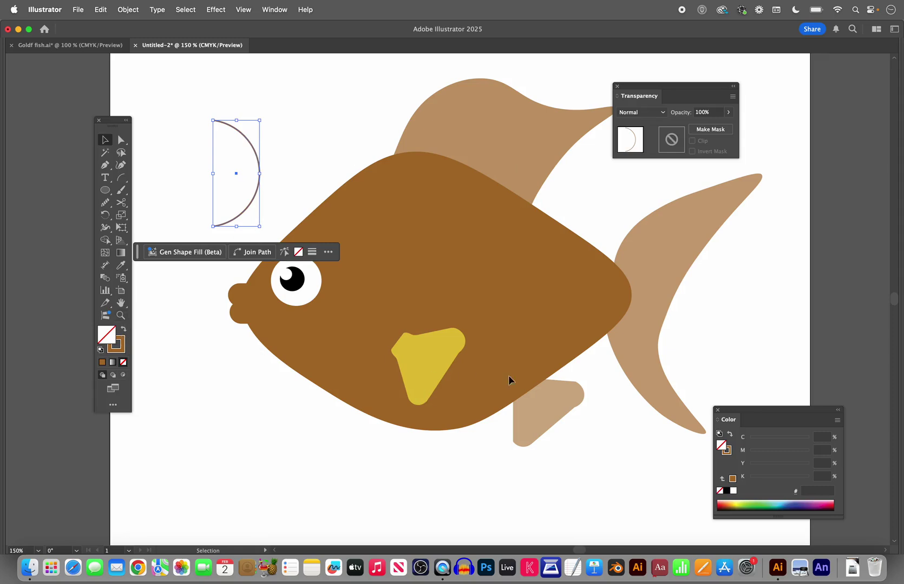
Sample the side fin's yellow for the arc with the Eyedropper, swap it from fill to stroke, and deselect the arc
left_click(120, 269)
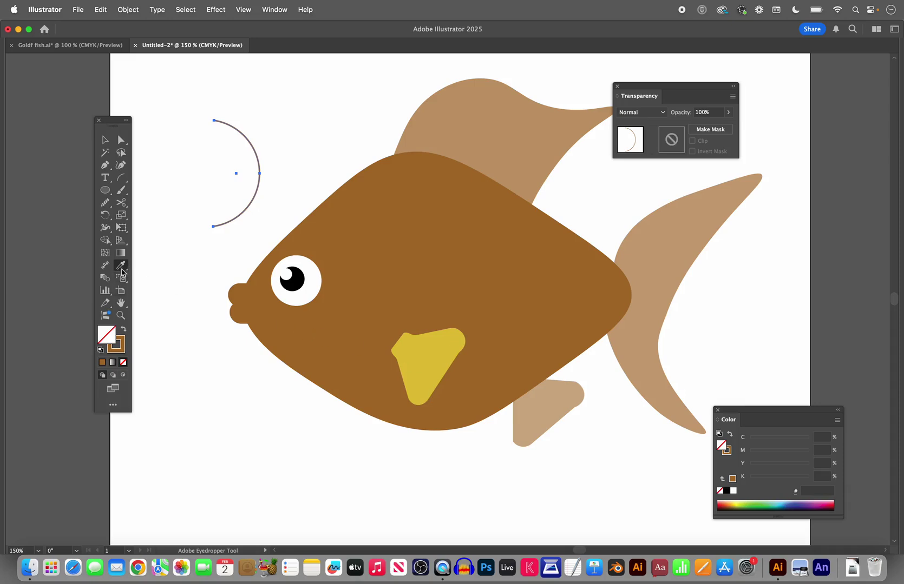
left_click(436, 359)
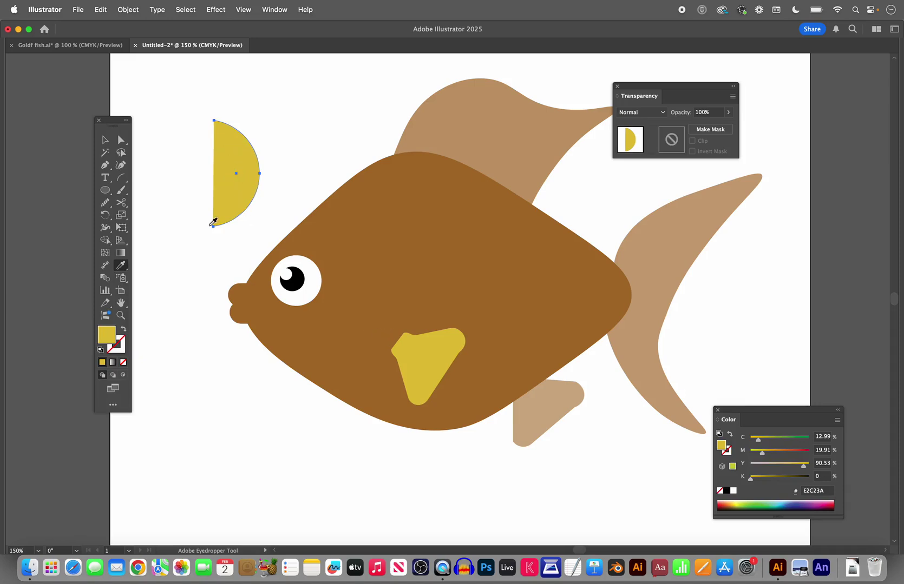
left_click(124, 331)
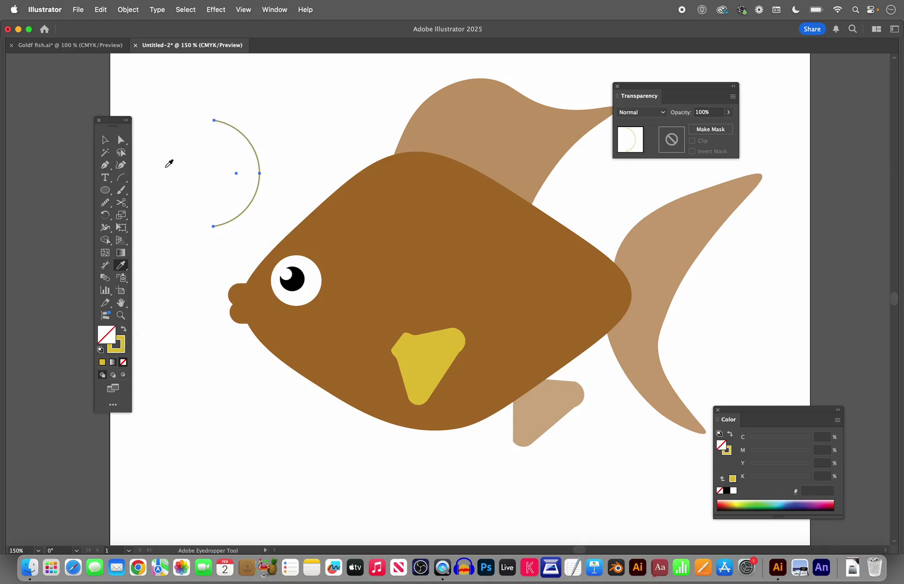
left_click(105, 141)
left_click(170, 157)
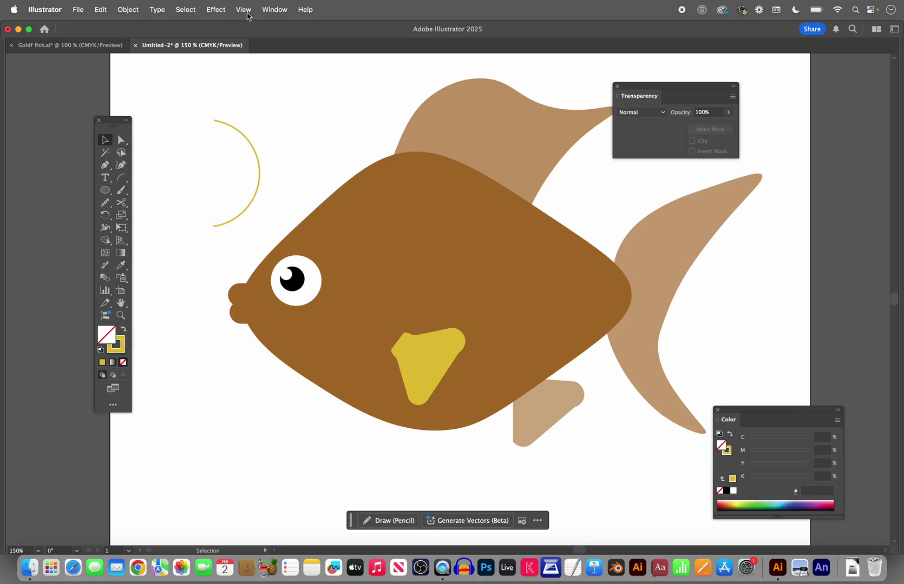
Show the stroke settings and set the yellow arc's stroke weight to 4 pt
left_click(268, 9)
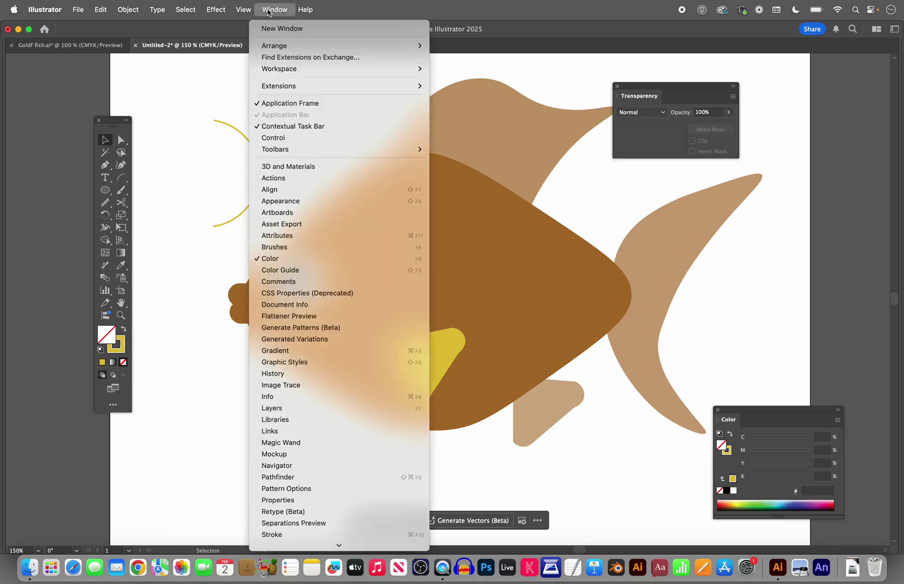
mouse_move(270, 540)
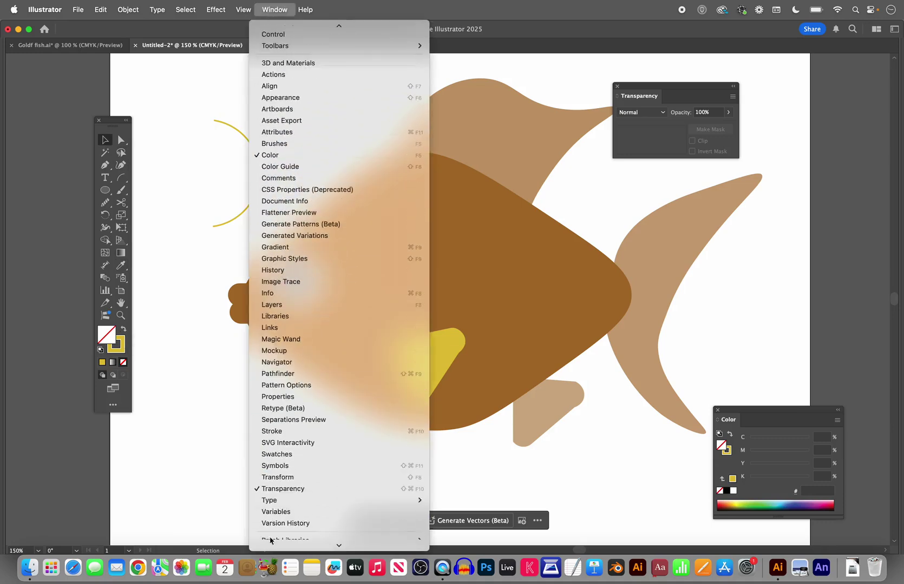
left_click(270, 431)
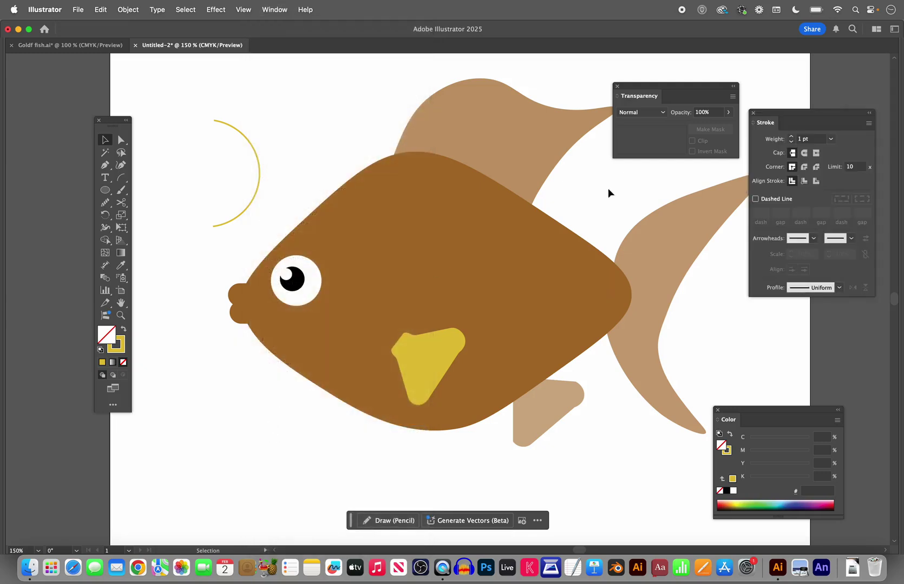
left_click_drag(776, 122, 315, 109)
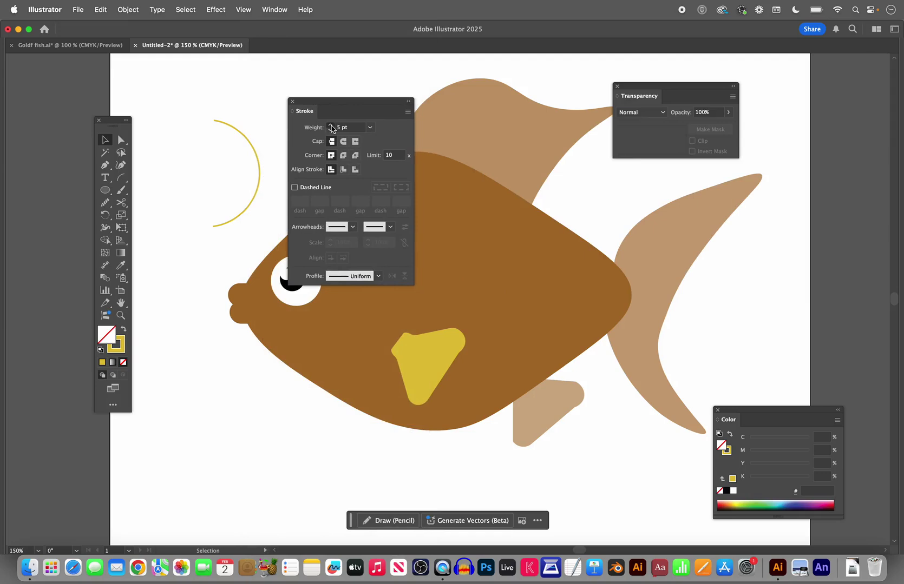
left_click(246, 142)
left_click(331, 130)
left_click(331, 129)
left_click(331, 130)
left_click(330, 130)
left_click(330, 125)
left_click(342, 142)
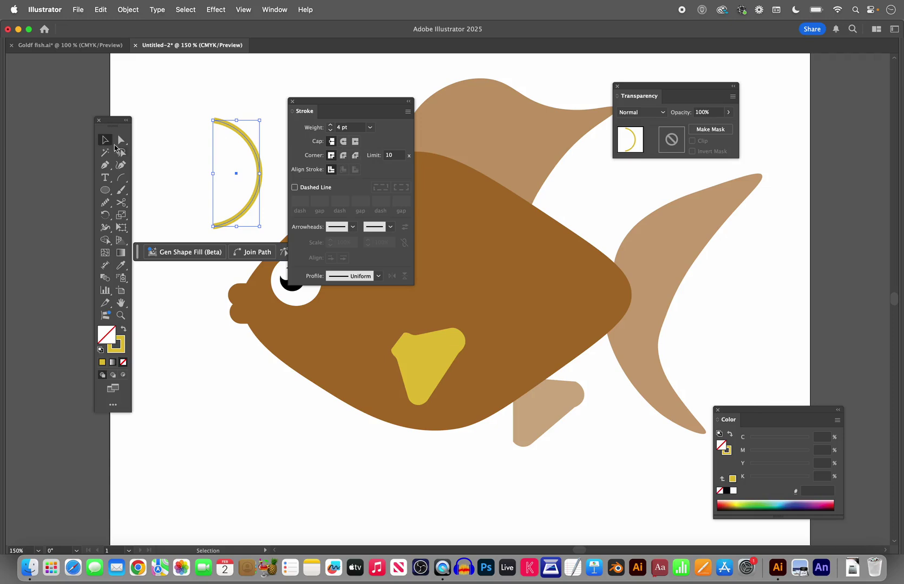
Give the yellow arc's stroke round caps so both of its ends are rounded
left_click(164, 145)
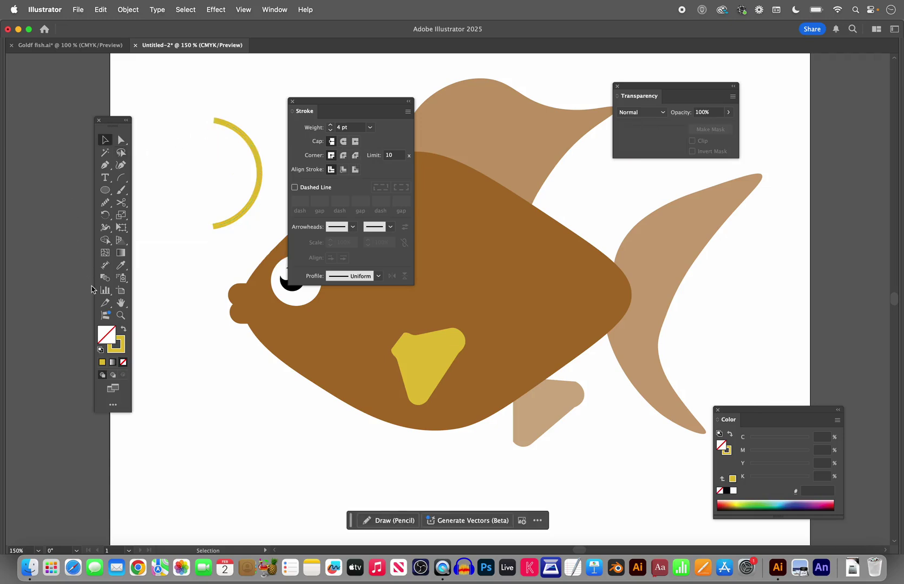
left_click(120, 315)
left_click(216, 227)
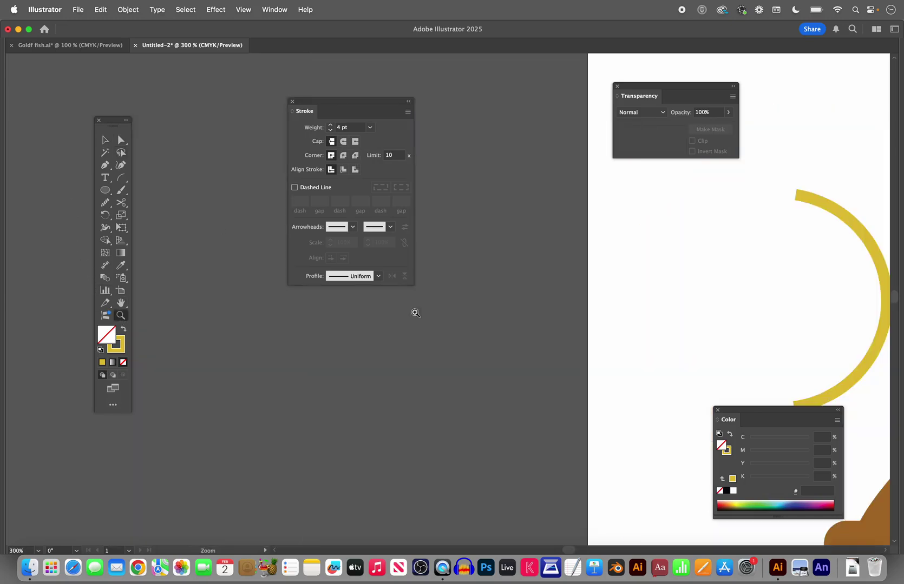
left_click(818, 219)
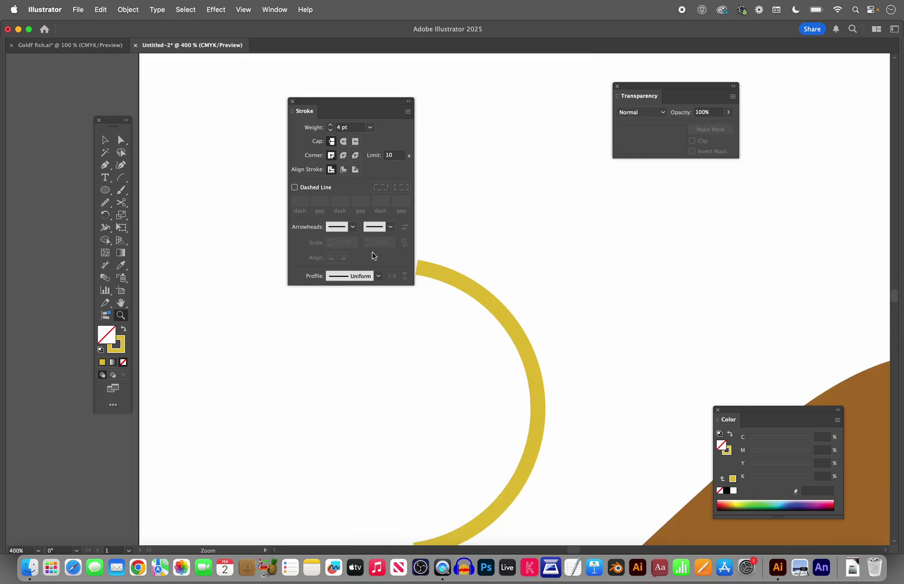
left_click_drag(328, 101, 218, 90)
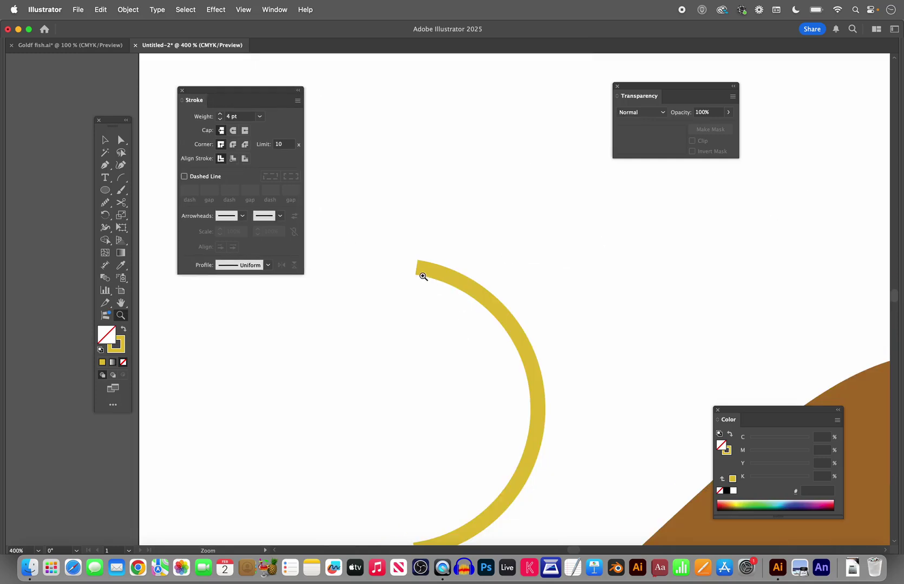
left_click(105, 141)
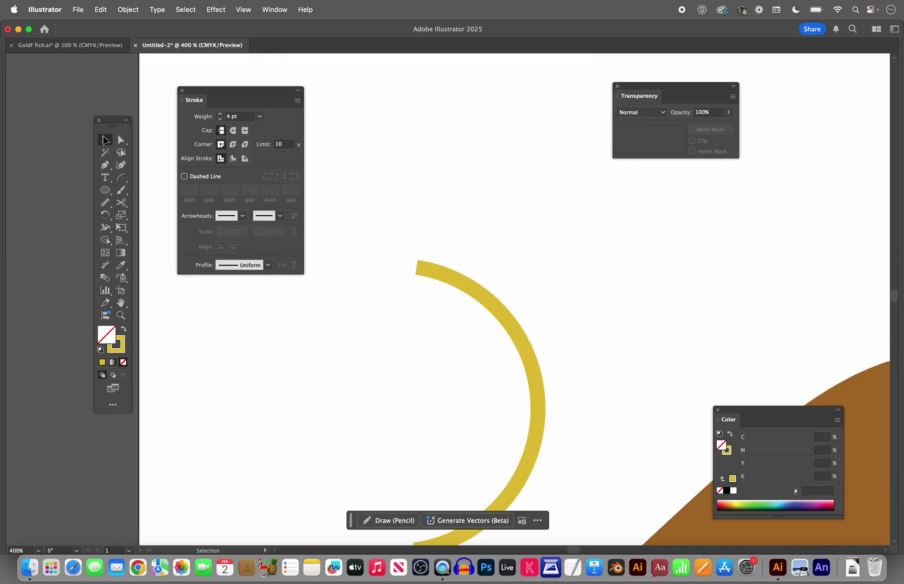
left_click(475, 299)
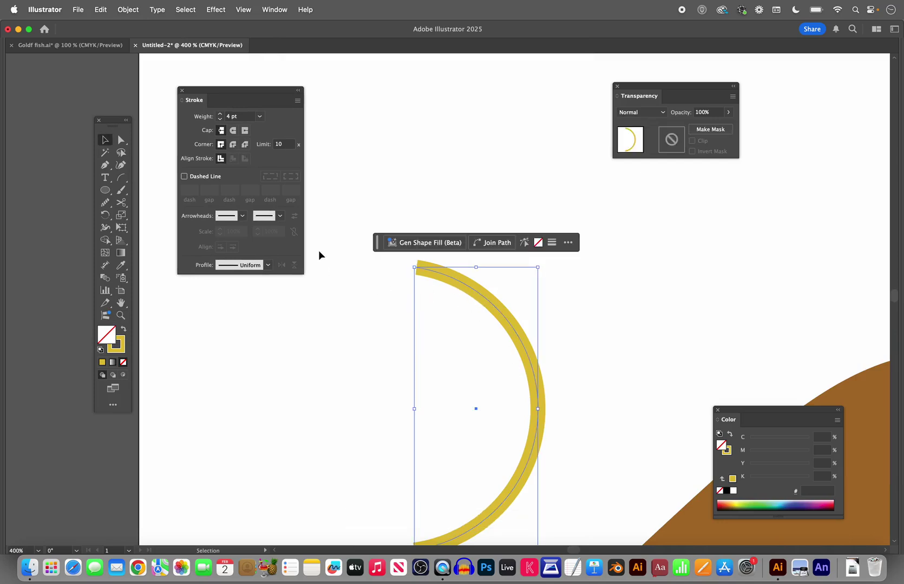
left_click(233, 131)
Place the yellow arc on the body behind the eye and set its stroke weight to 3 pt
left_click(120, 315)
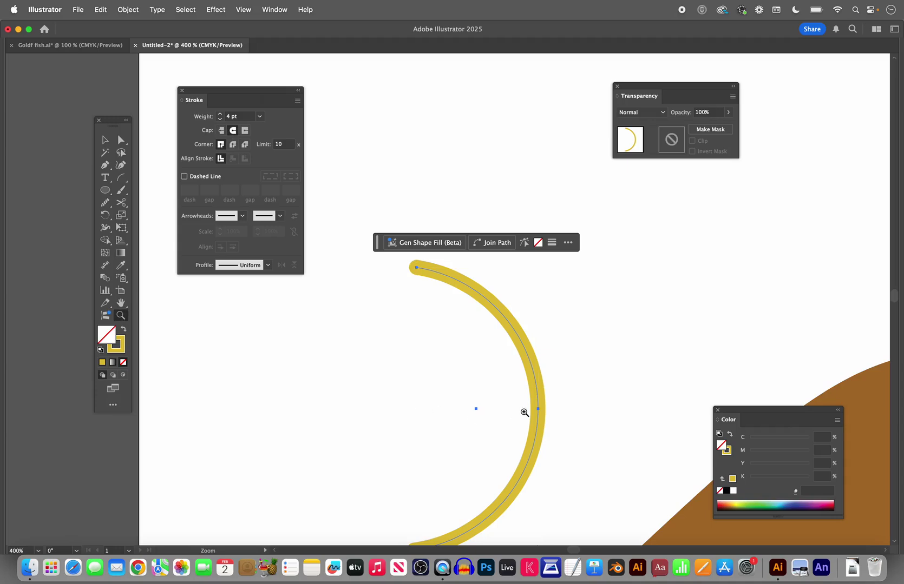
key("super+minus")
key("super+minus")
key("super+minus")
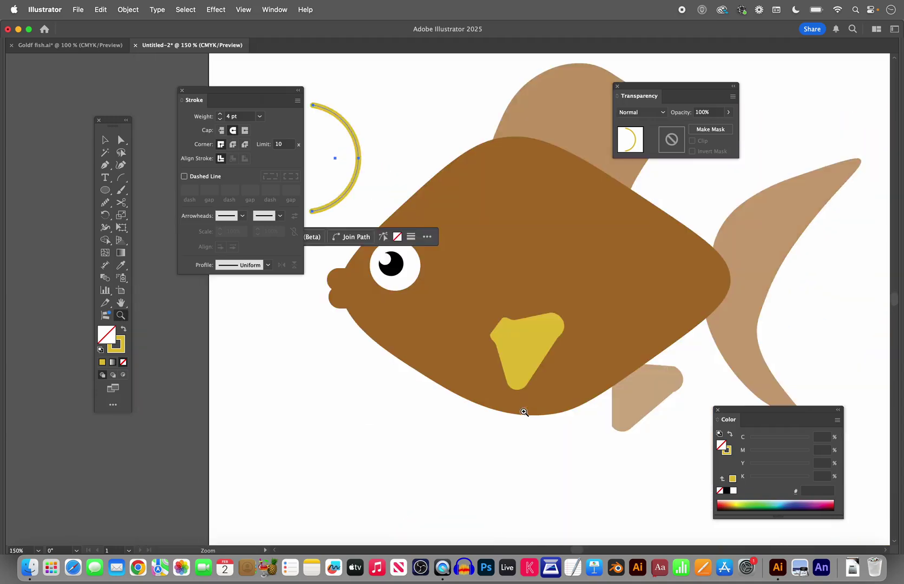
left_click_drag(219, 88, 183, 161)
left_click(105, 140)
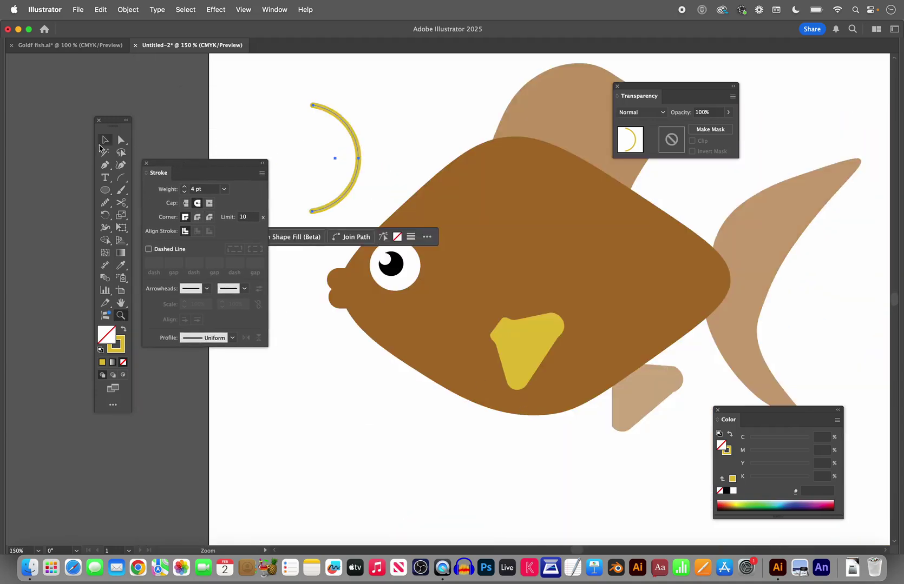
left_click(334, 142)
left_click_drag(356, 147, 485, 265)
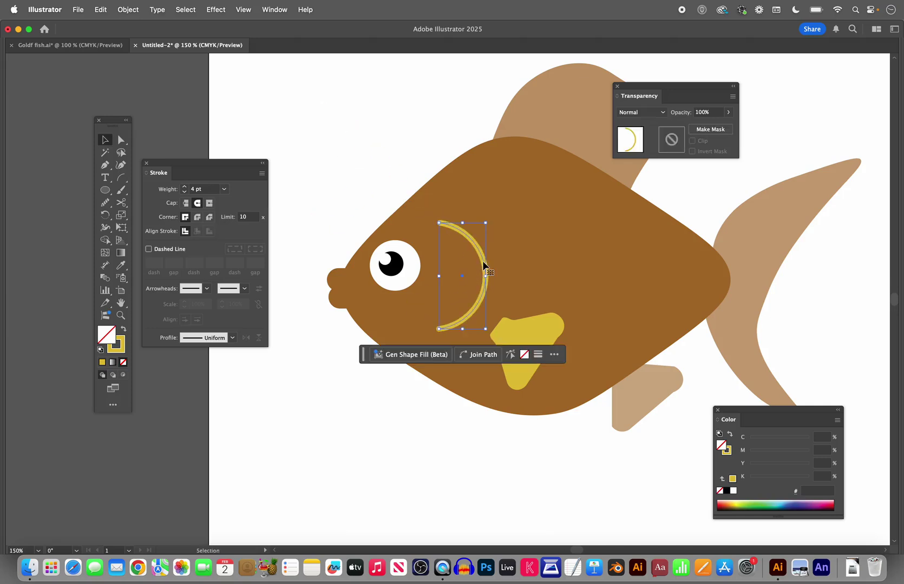
left_click(184, 192)
left_click(294, 109)
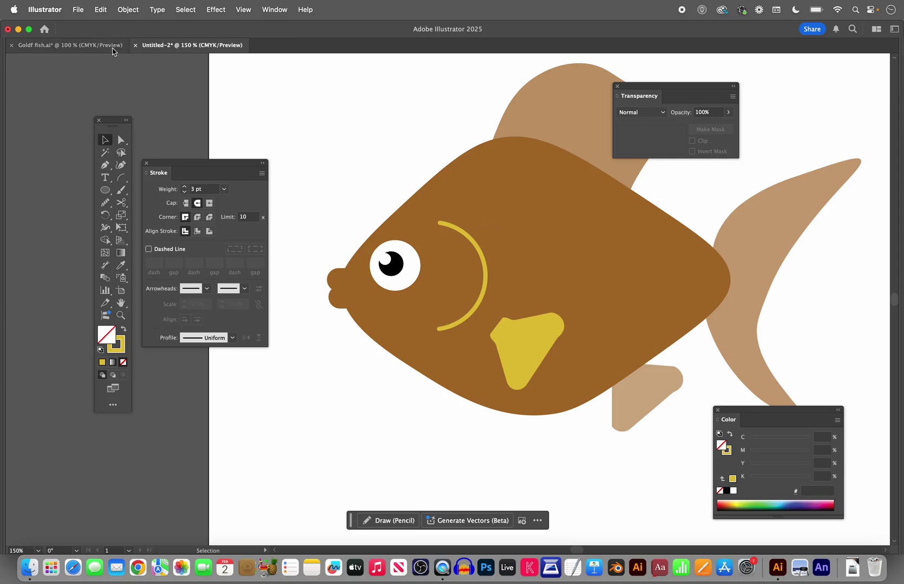
Move the arc to the empty area above the mouth, rotate it about 90° clockwise to open upward, and scale it to under half size
left_click(473, 247)
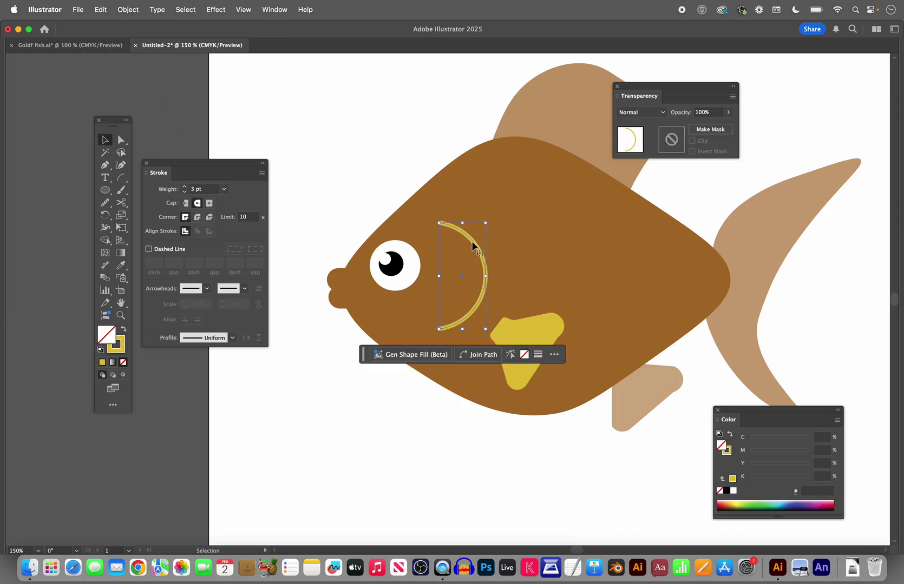
left_click_drag(473, 246, 374, 122)
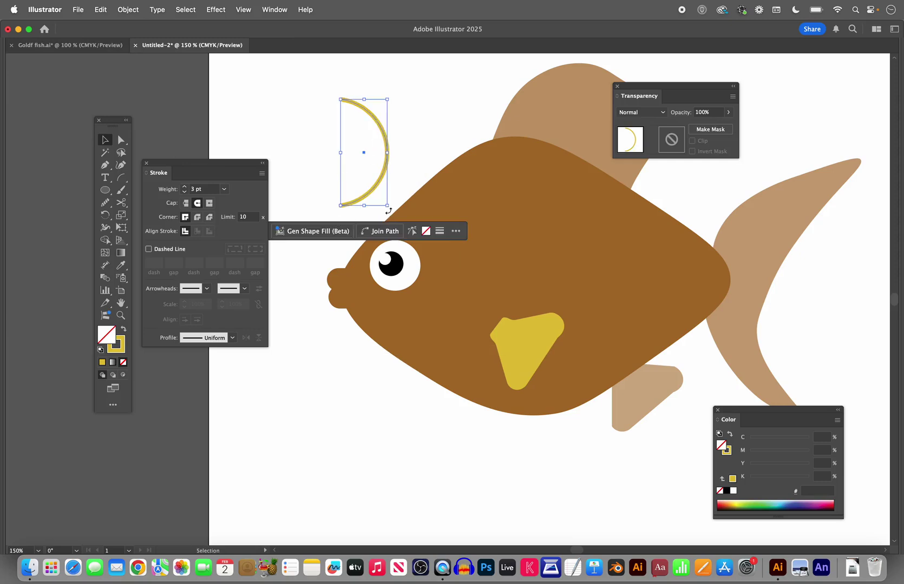
left_click_drag(388, 211, 301, 176)
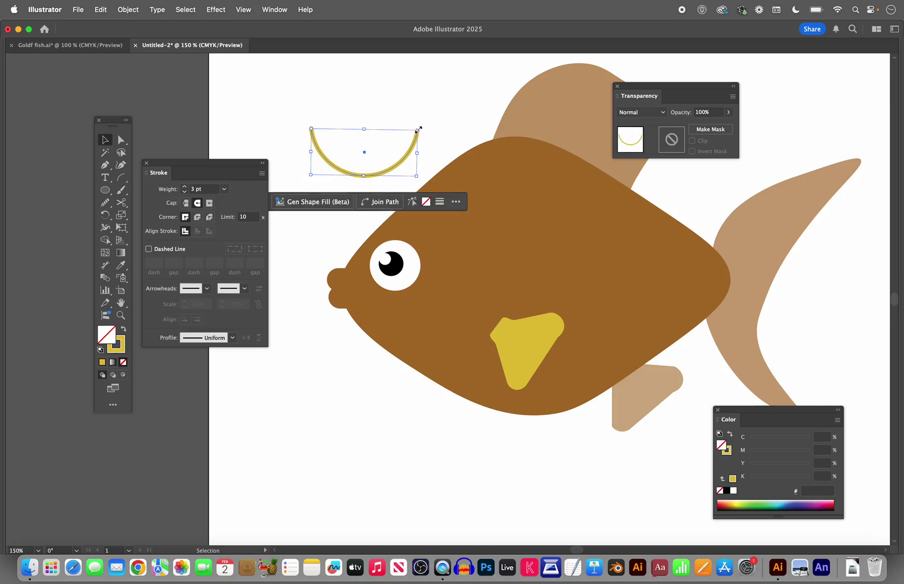
left_click_drag(419, 129, 354, 144)
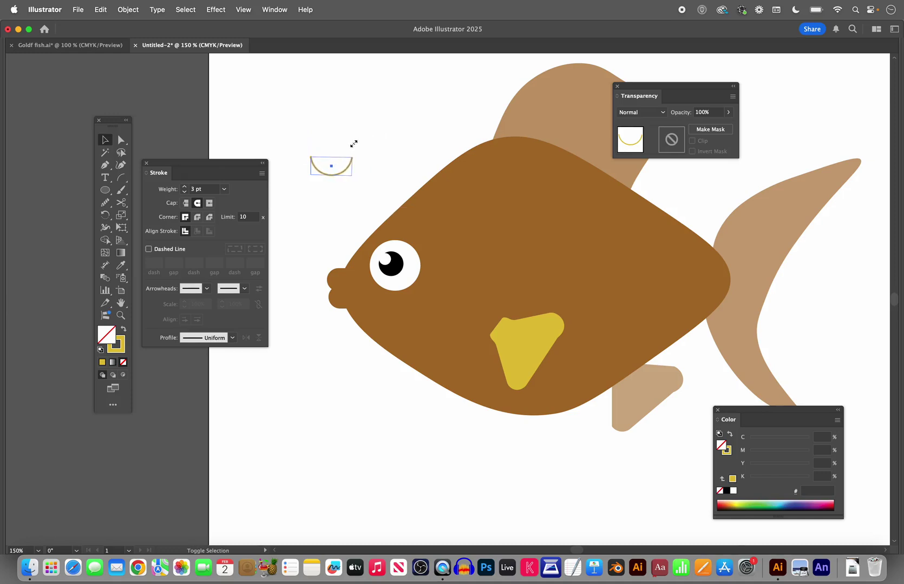
Show the Transform settings for the scaled-down arc and place them over the rear of the body, clear of the arc and eye
left_click_drag(353, 144, 353, 145)
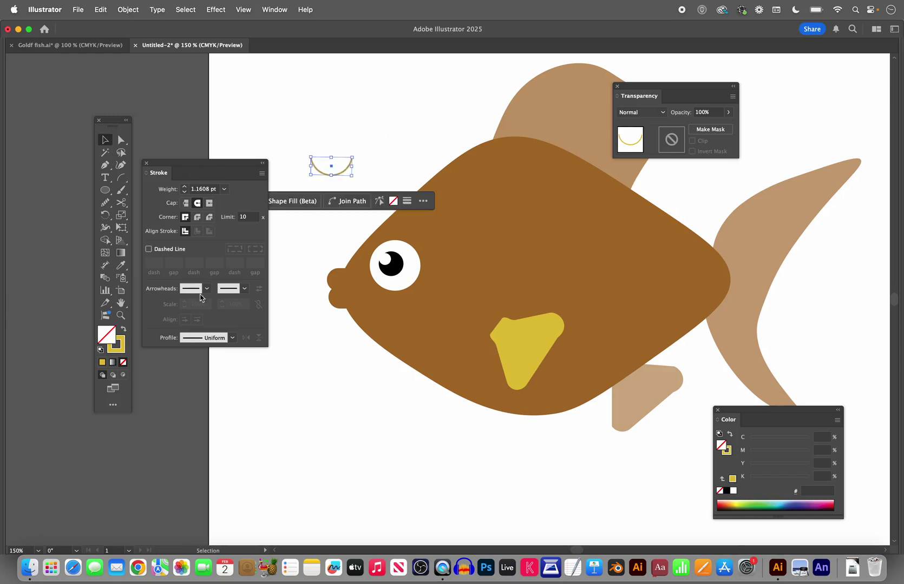
left_click(267, 9)
scroll(285, 465, "down", 5)
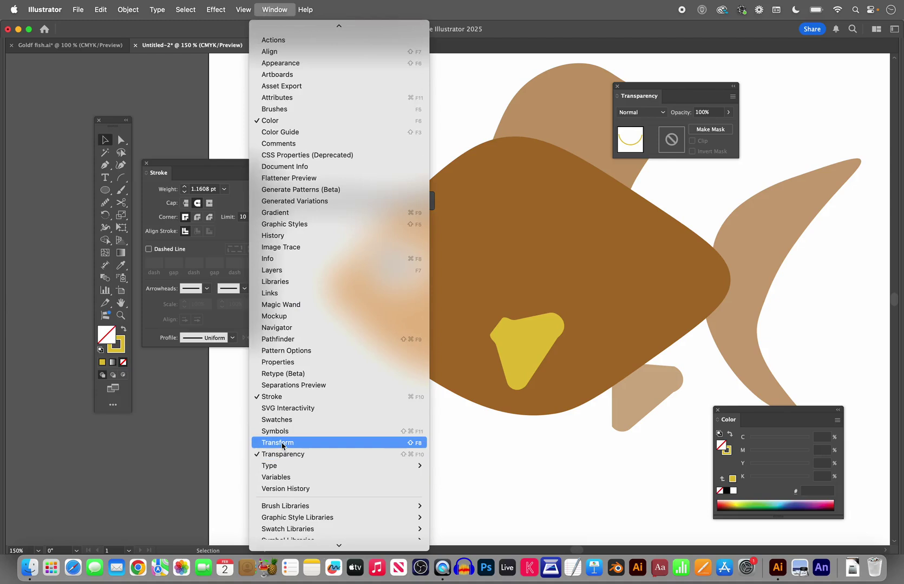
left_click(282, 443)
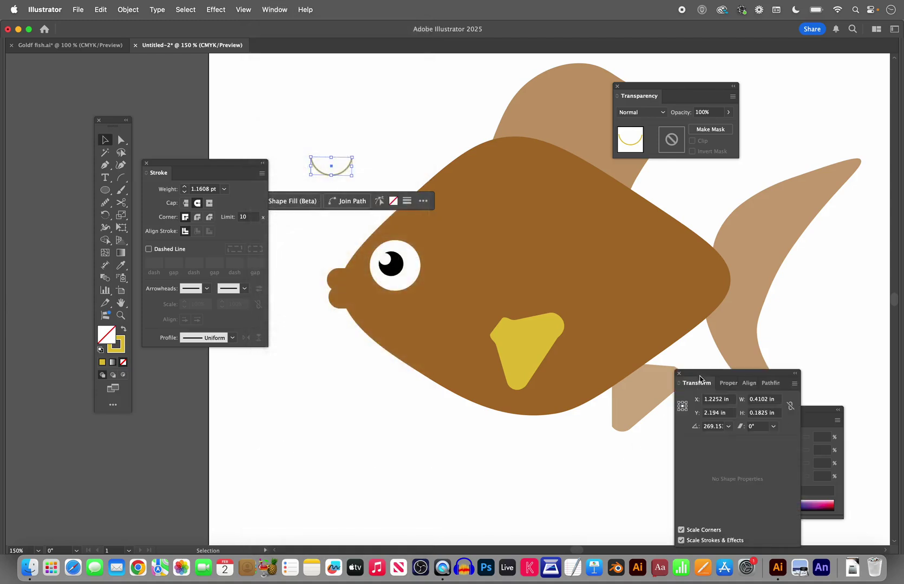
left_click_drag(701, 376, 425, 91)
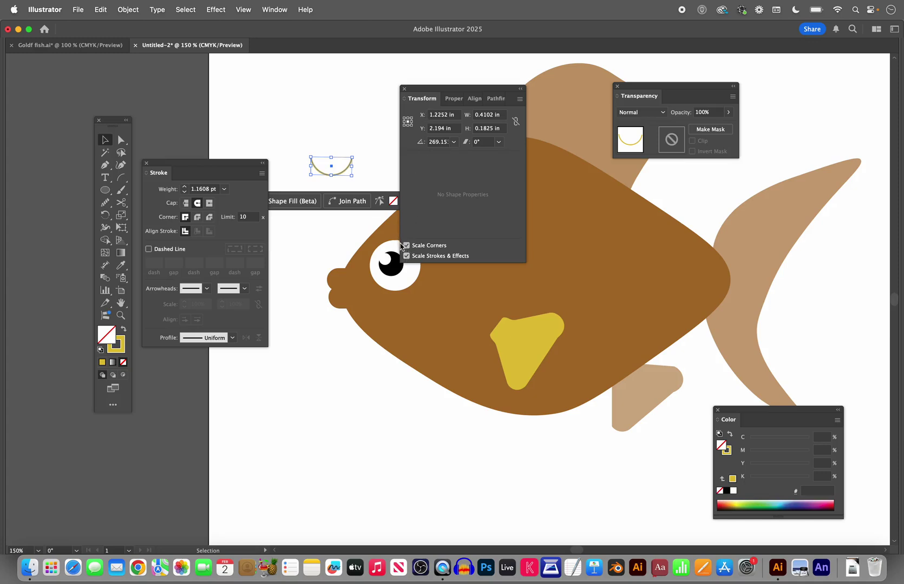
left_click_drag(421, 90, 589, 209)
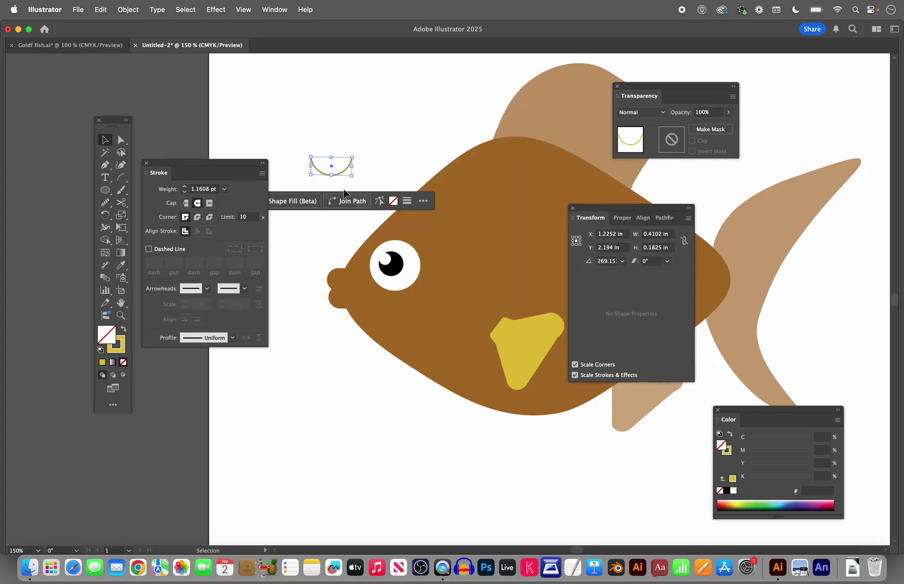
Undo the yellow arc's scaling, rotation and move away from the body
key("super+z")
key("super+z")
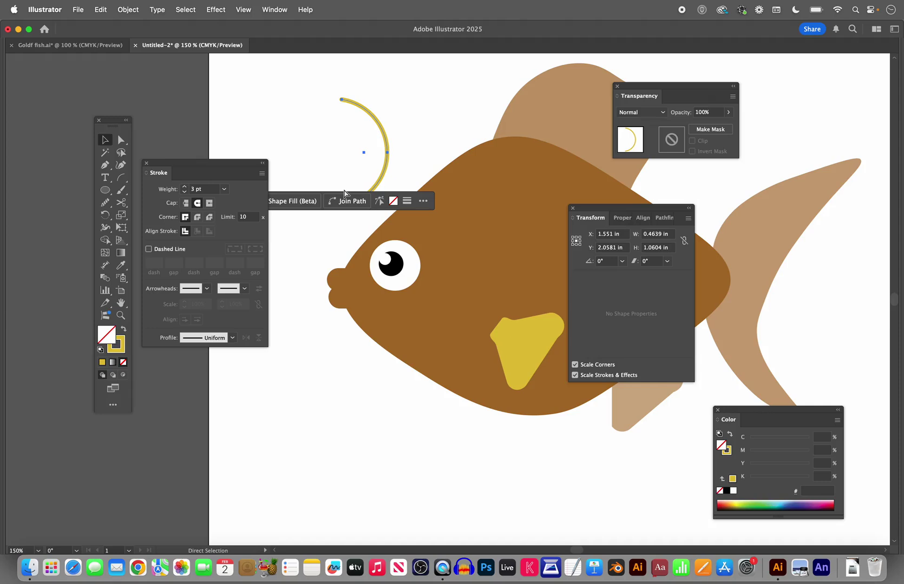
key("super+z")
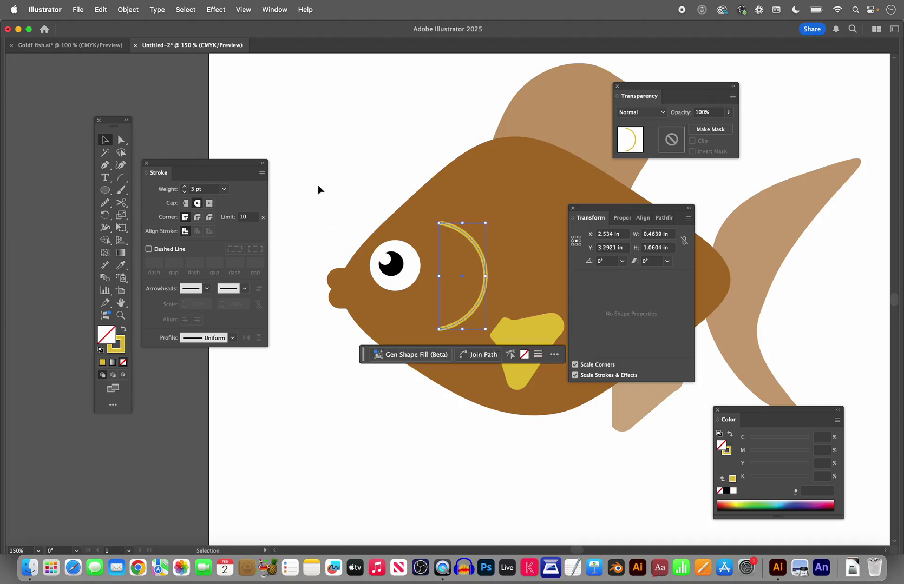
Copy the yellow arc from behind the eye to the empty area above the mouth
left_click(336, 176)
left_click(476, 250)
left_click_drag(476, 249, 358, 123)
left_click(382, 154)
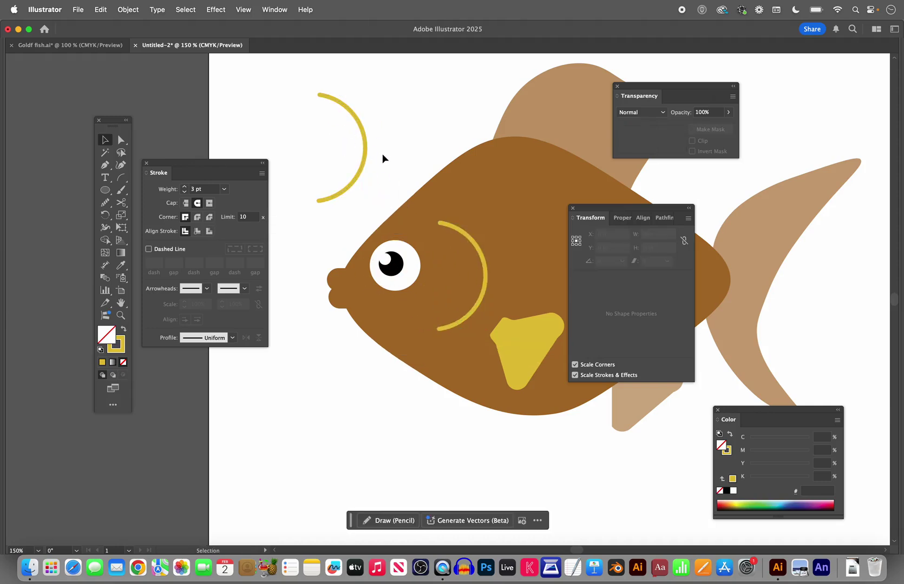
Try scaling the arc copy down with Scale Corners and Scale Strokes & Effects off, then undo it and re-enable both options
left_click(363, 158)
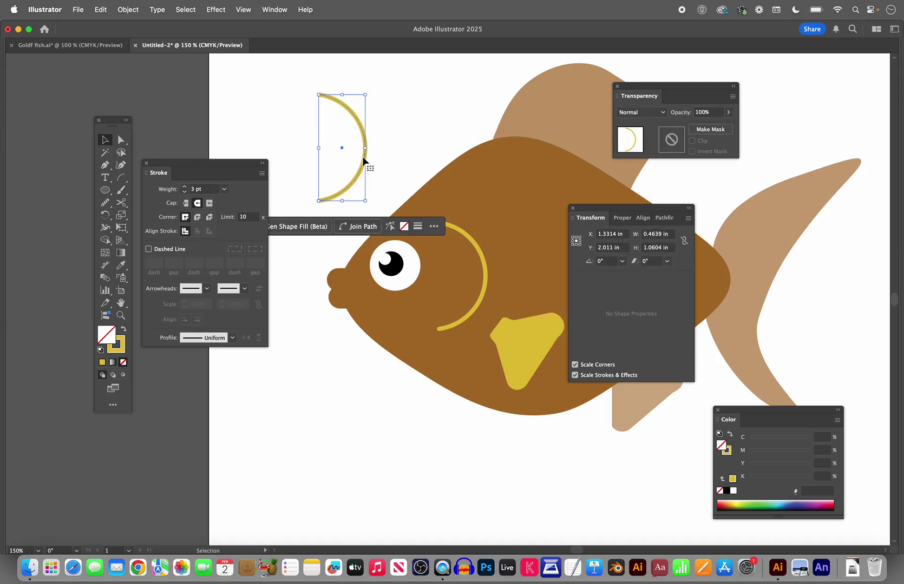
left_click(575, 365)
left_click_drag(365, 96, 337, 171)
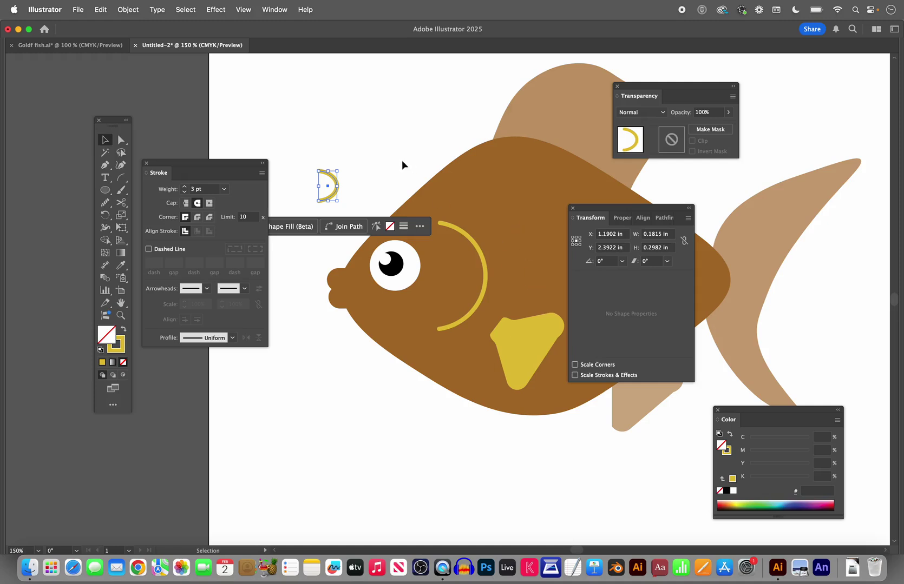
key("super+z")
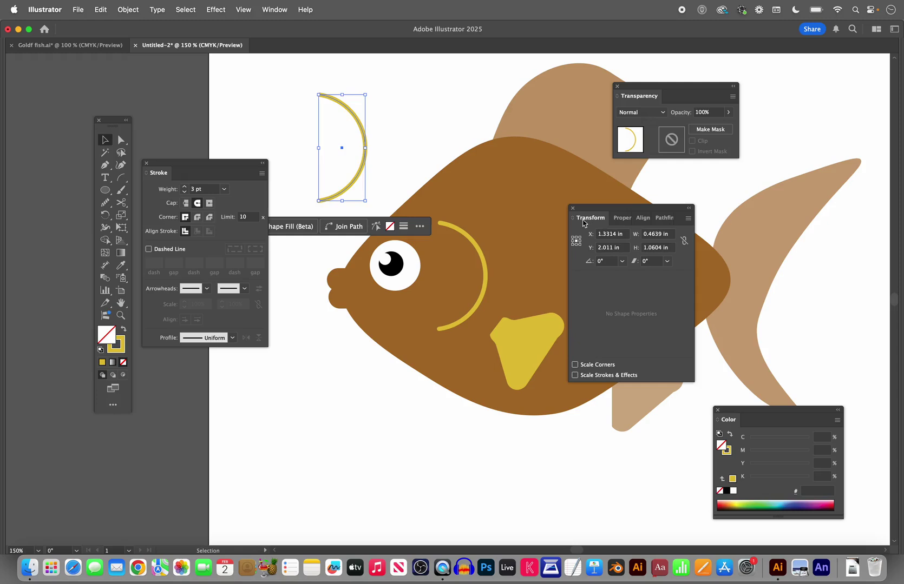
left_click(575, 366)
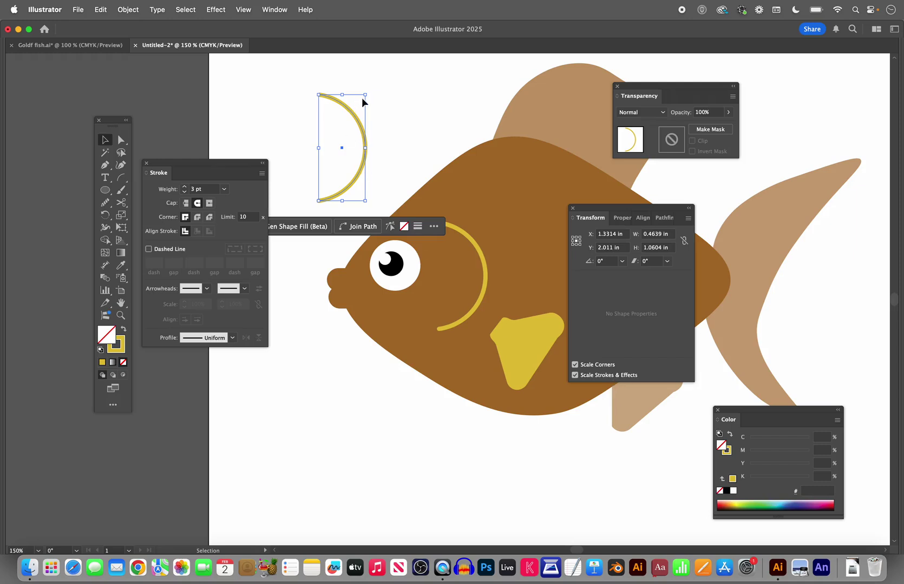
Scale the arc copy down with its stroke, rotate it about 90° clockwise to open upward, and narrow it to about 0.26 in wide
mouse_move(363, 91)
left_mouse_down()
mouse_move(335, 131)
mouse_move(331, 162)
left_mouse_up()
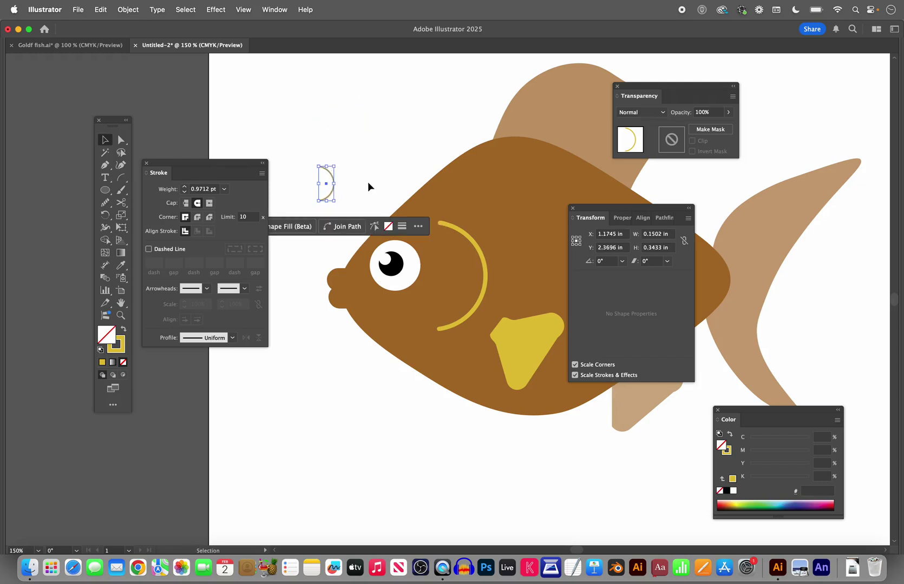
mouse_move(335, 206)
left_mouse_down()
mouse_move(302, 195)
mouse_move(310, 179)
left_mouse_up()
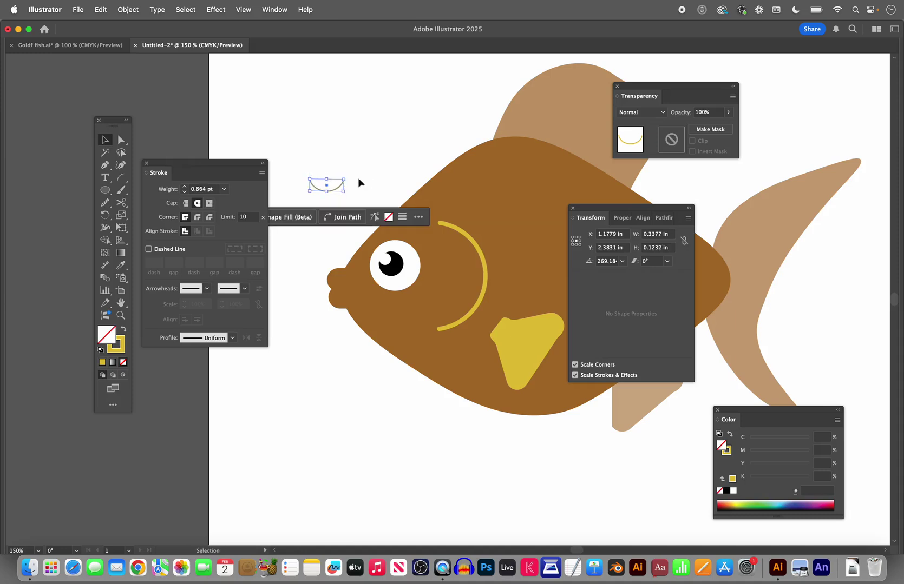
left_click_drag(309, 185, 317, 186)
left_click(331, 151)
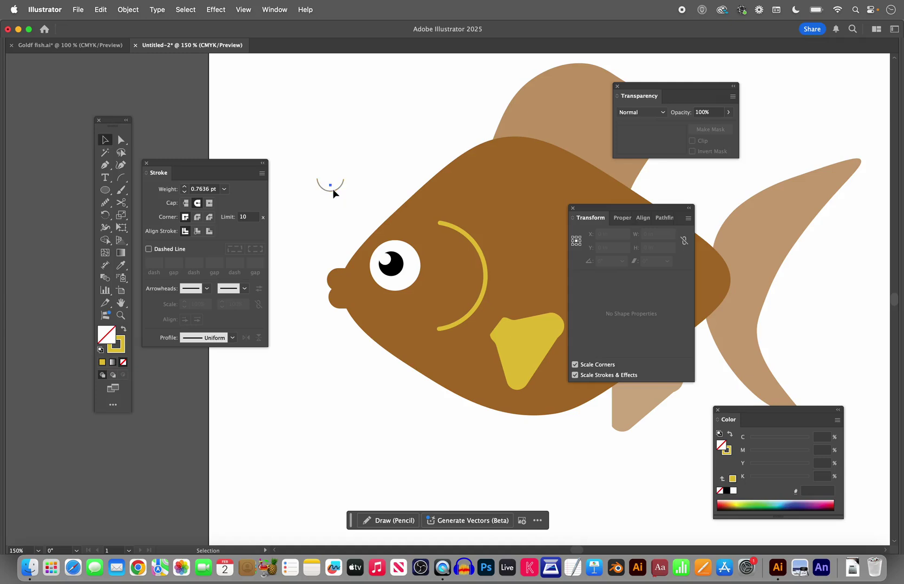
Duplicate the small arc so the two sit end to end like scales, and group the pair
left_click_drag(334, 191, 349, 188)
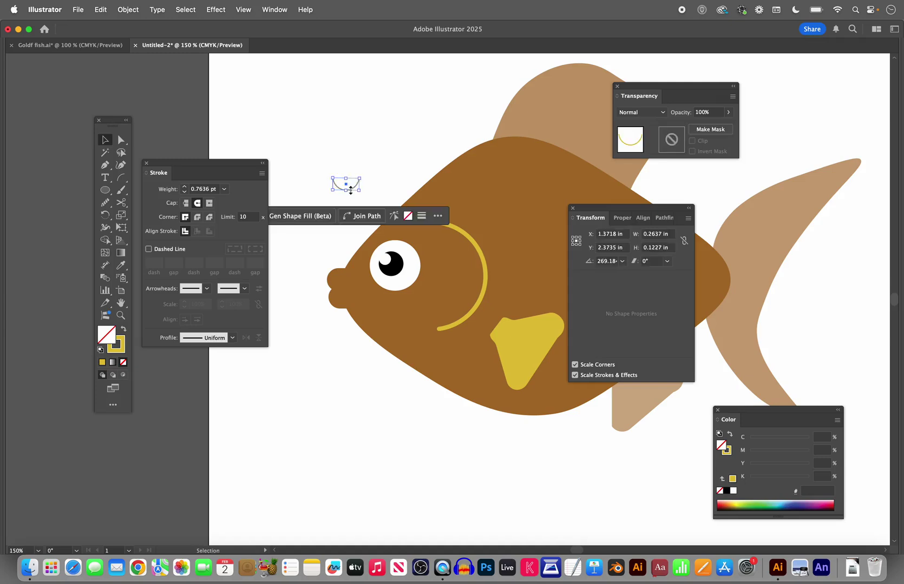
left_click_drag(349, 187, 378, 193)
left_click(302, 153)
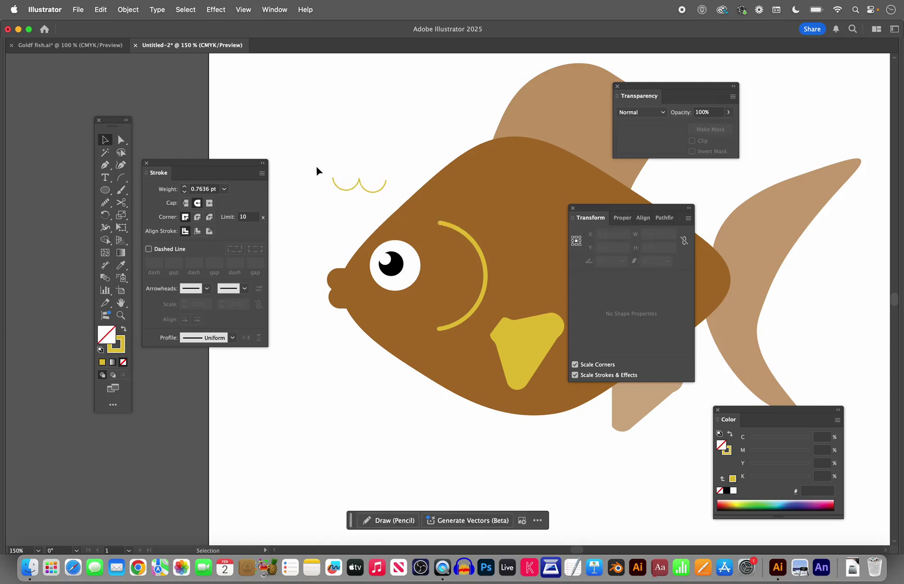
left_click_drag(395, 201, 395, 202)
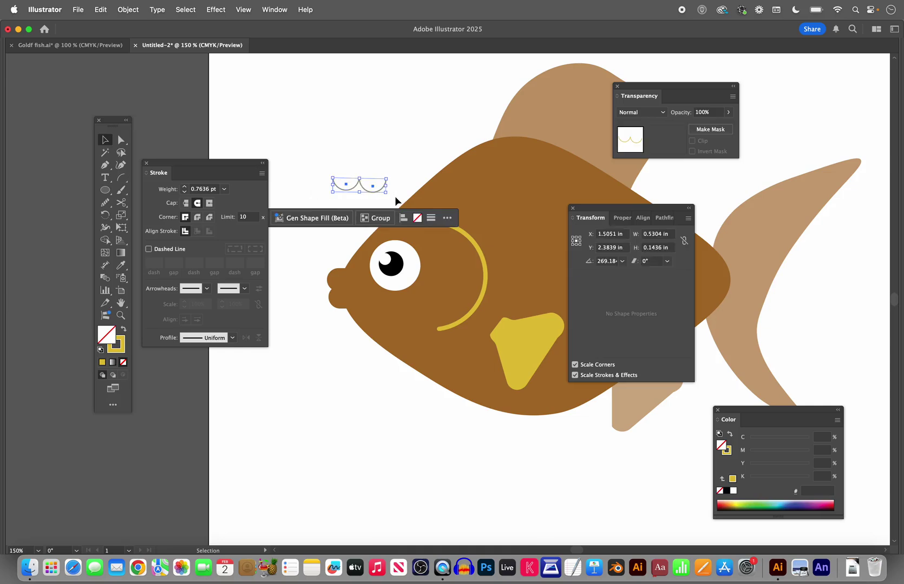
left_click(129, 9)
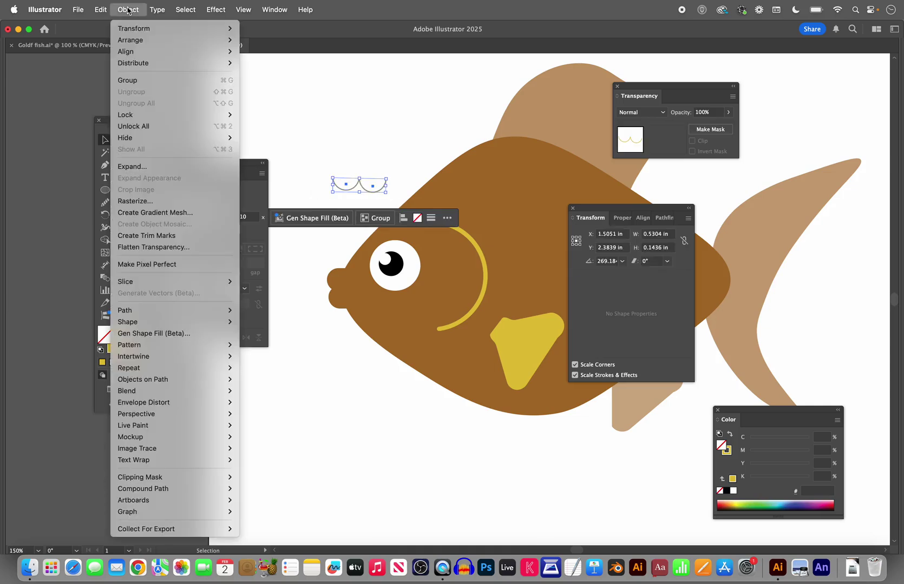
left_click(138, 82)
left_click(367, 167)
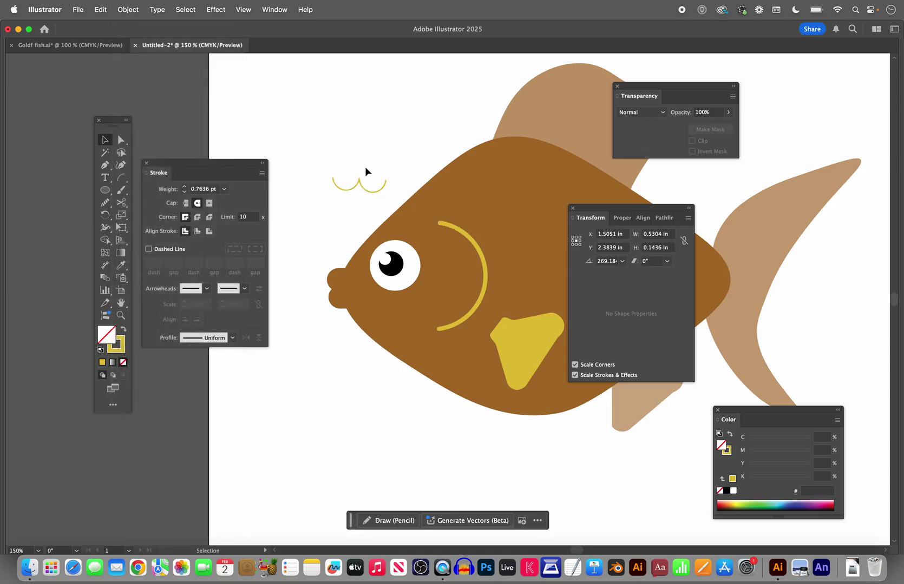
Copy the scale pair until four are spread above the mouth, and place another on the upper body behind the large arc
left_click_drag(363, 190, 422, 122)
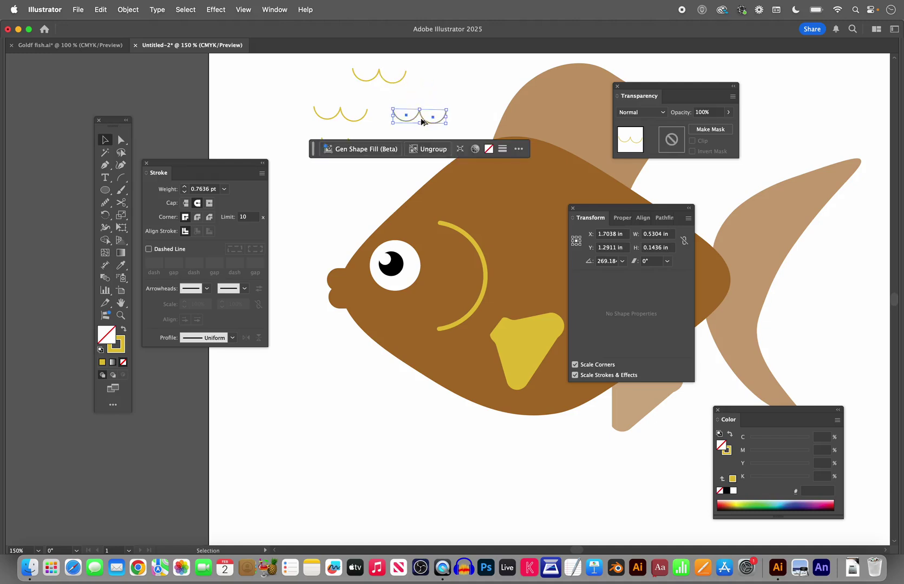
left_click_drag(351, 144, 354, 463)
left_click(293, 220)
Hide all panels and copy the scale pair to four more spots on the body behind and above the yellow side fin
key("Tab")
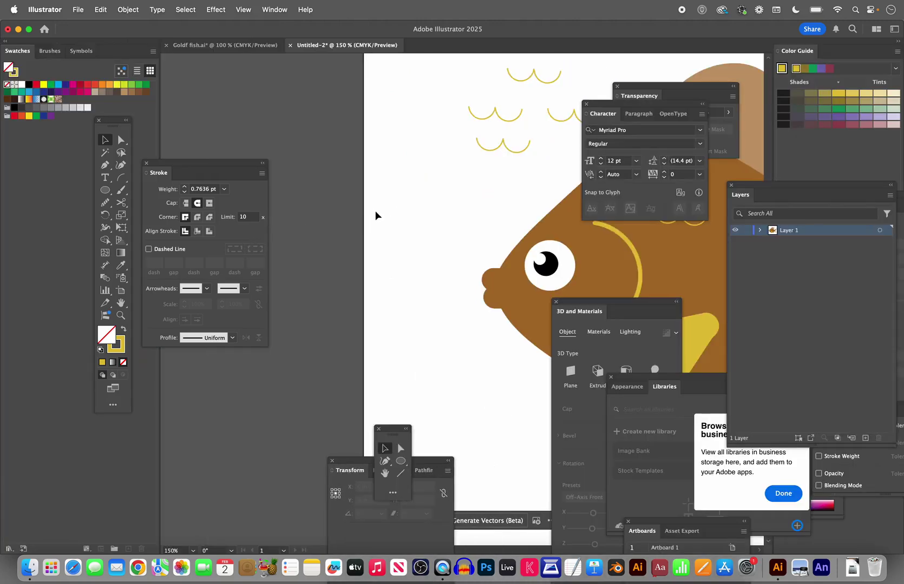
key("Tab")
left_click(358, 154)
left_click_drag(357, 151, 647, 258)
left_click_drag(646, 260, 618, 351)
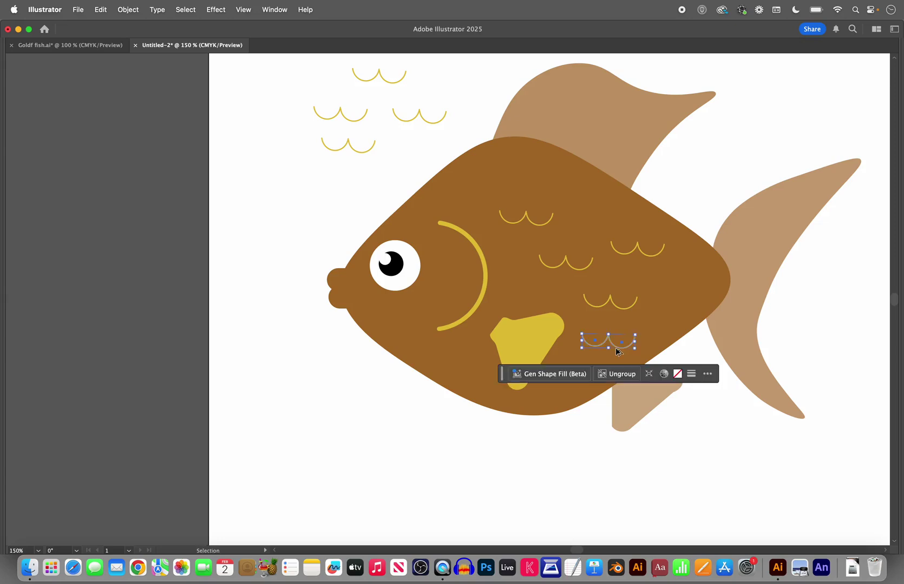
Delete the four spare scale pairs from the empty area above the mouth
left_click(319, 197)
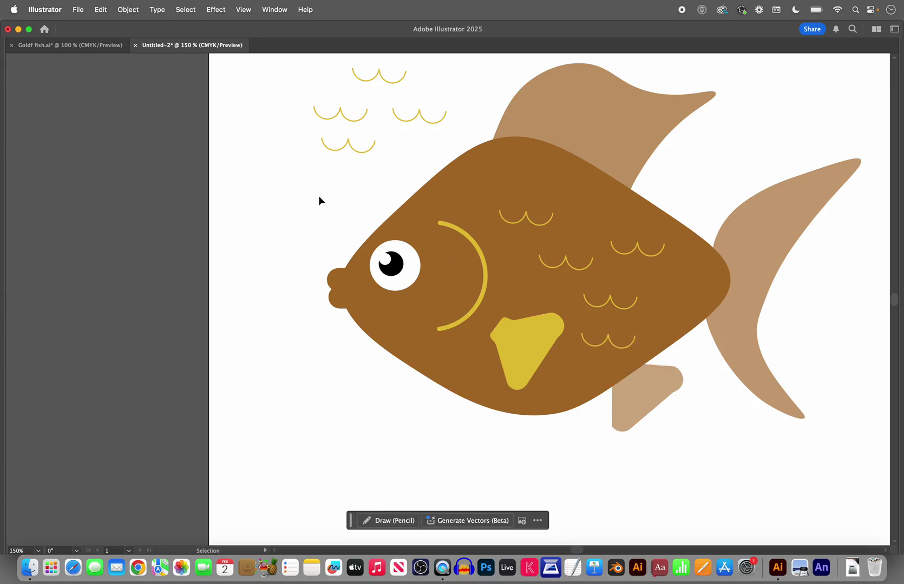
left_click_drag(309, 74, 417, 167)
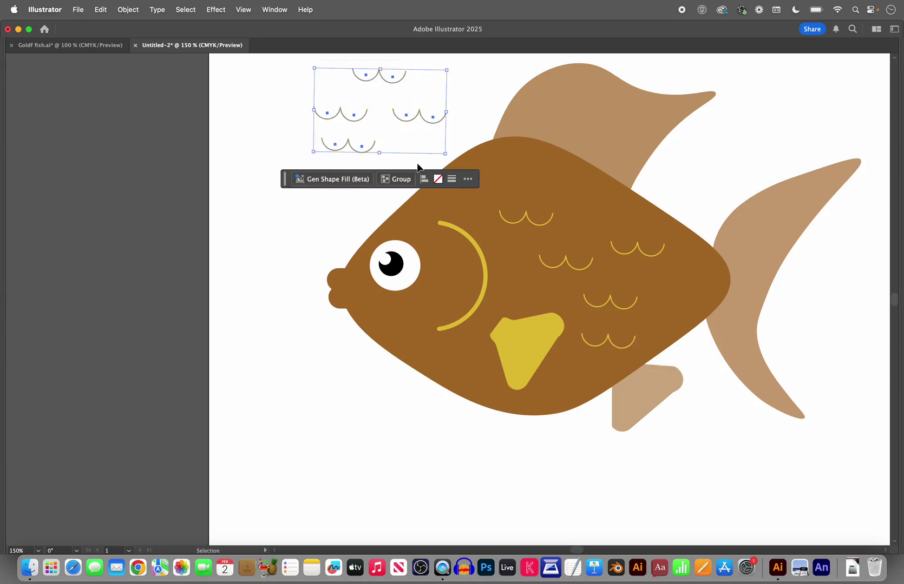
key("Delete")
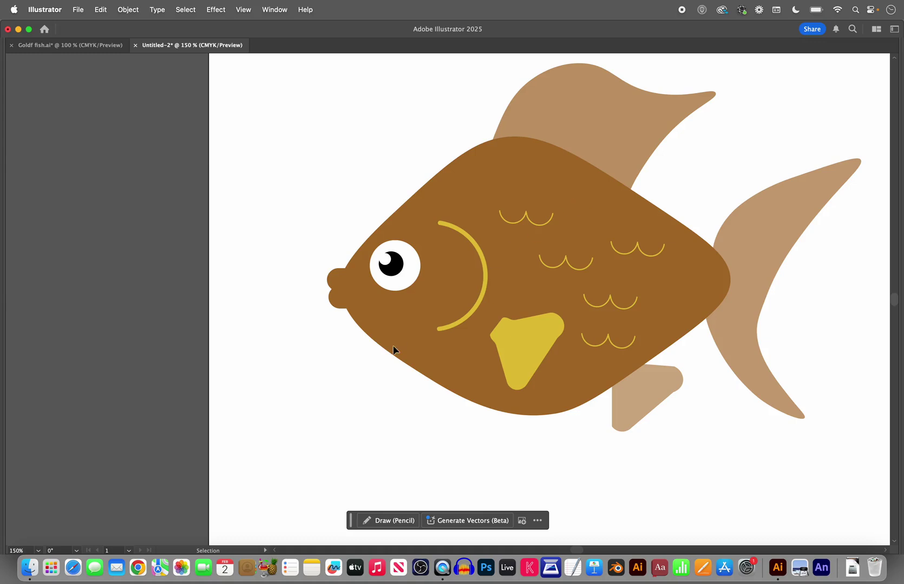
Compare the fish with the drawing in the Goldf fish.ai document and return to Untitled-2
left_click(93, 46)
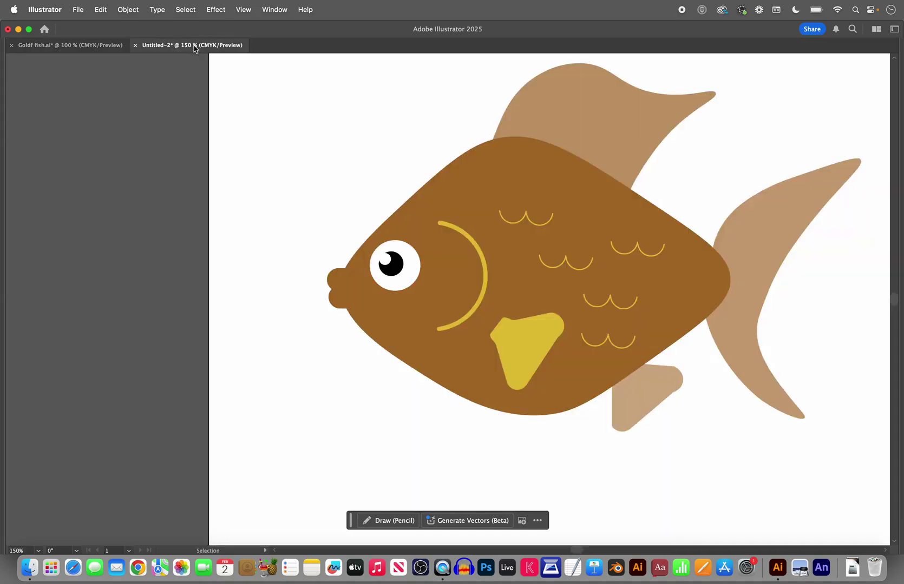
left_click(191, 45)
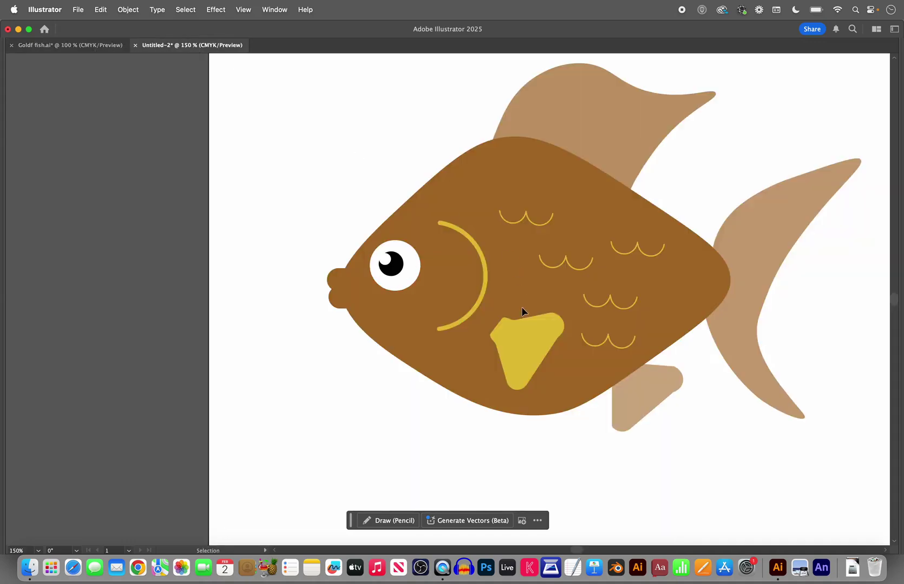